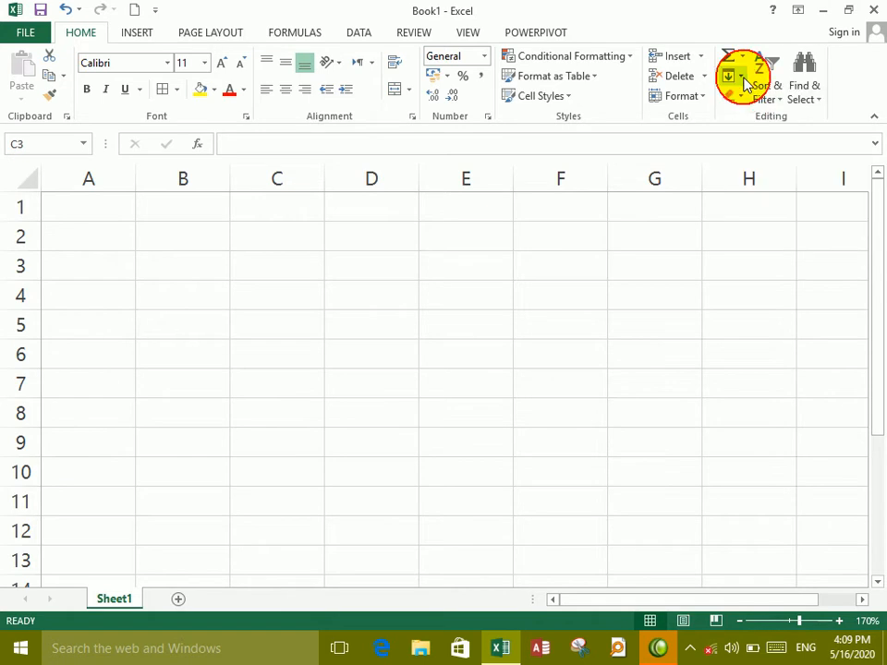
pyautogui.click(745, 95)
pyautogui.click(741, 96)
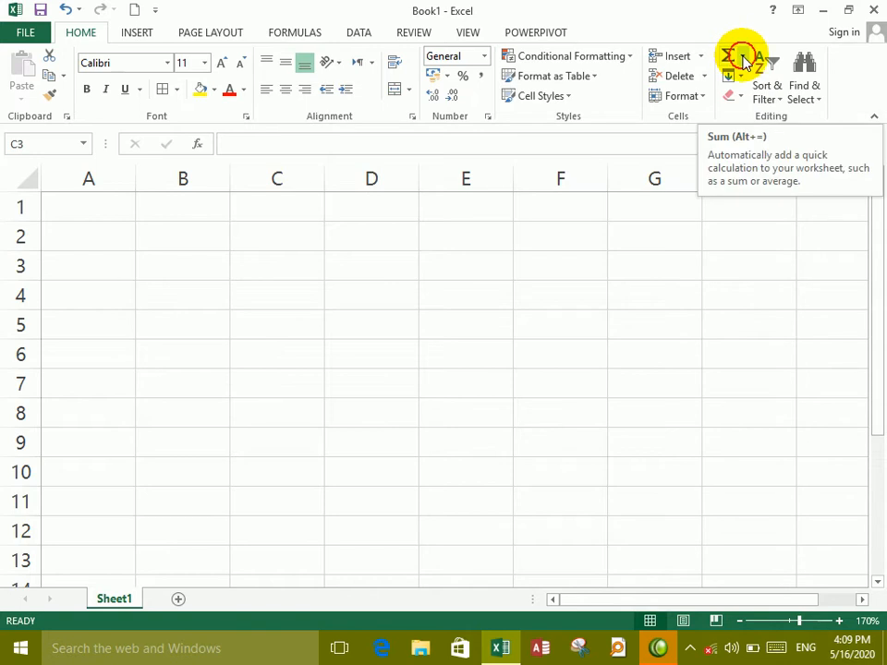
pyautogui.click(743, 61)
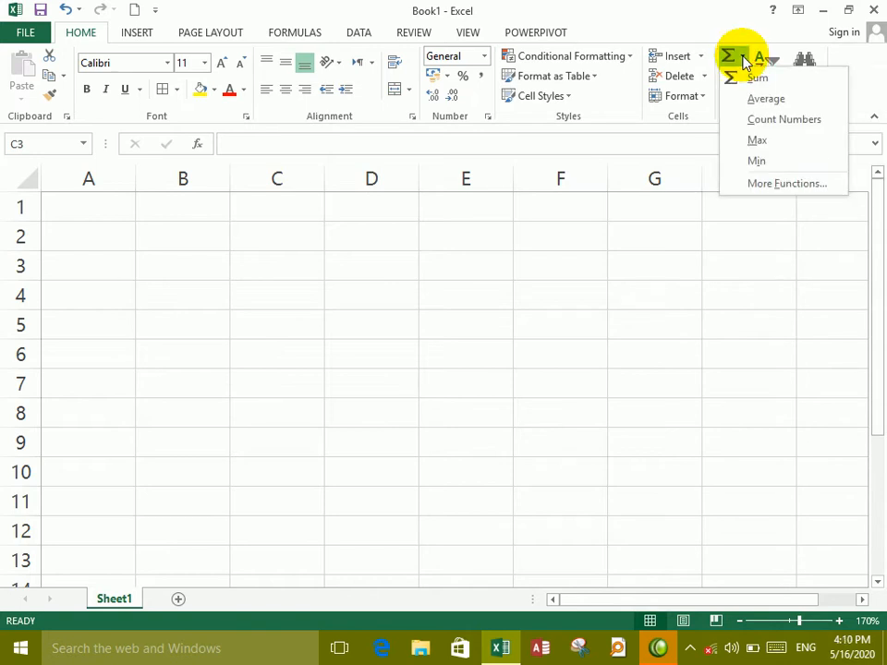
# Enter the column headers Name, Post and Salary in cells A1 to C1.
pyautogui.click(106, 216)
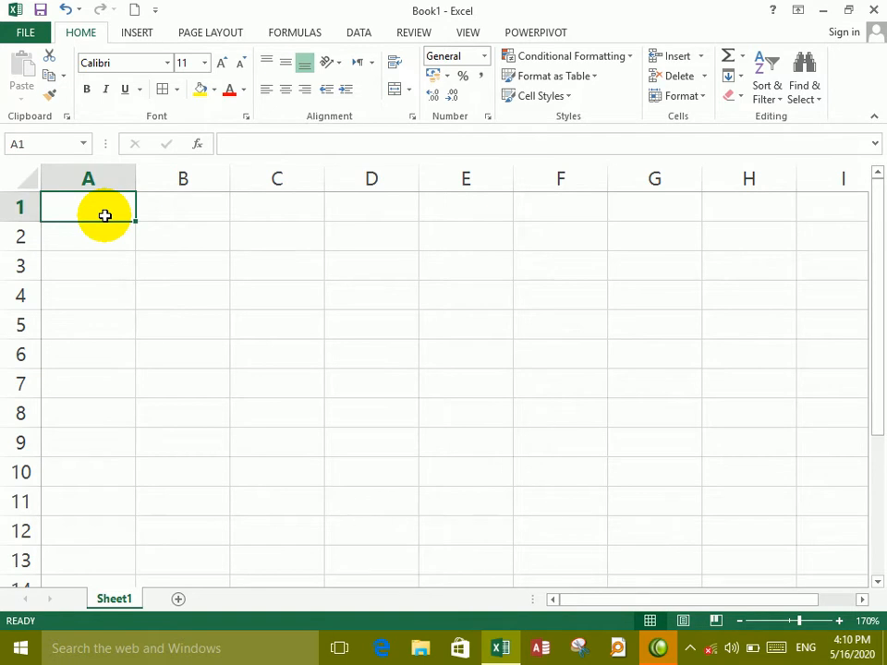
pyautogui.write('Name')
pyautogui.press('Tab')
pyautogui.write('F')
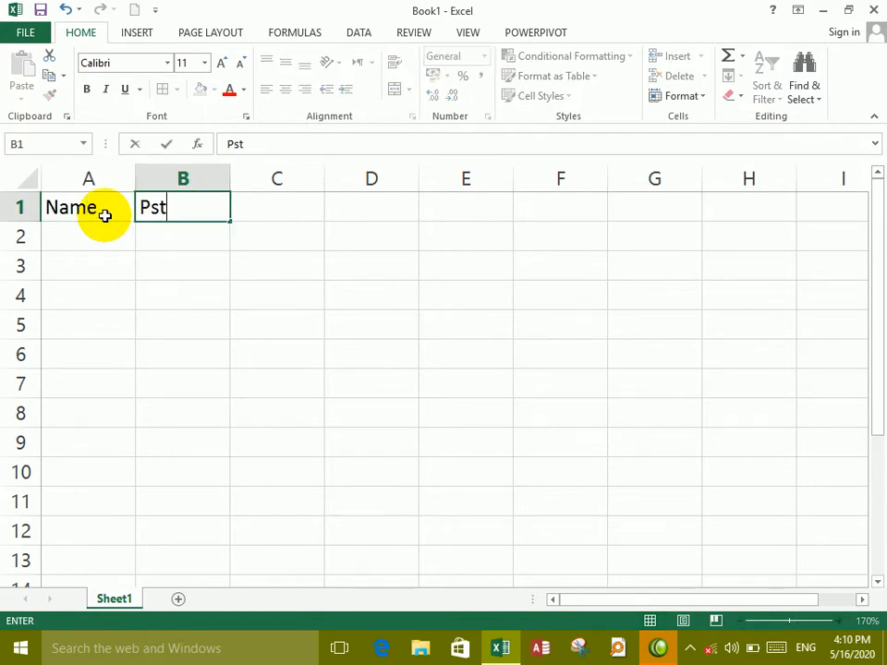
pyautogui.write('ost')
pyautogui.press('Tab')
pyautogui.write('Salarey')
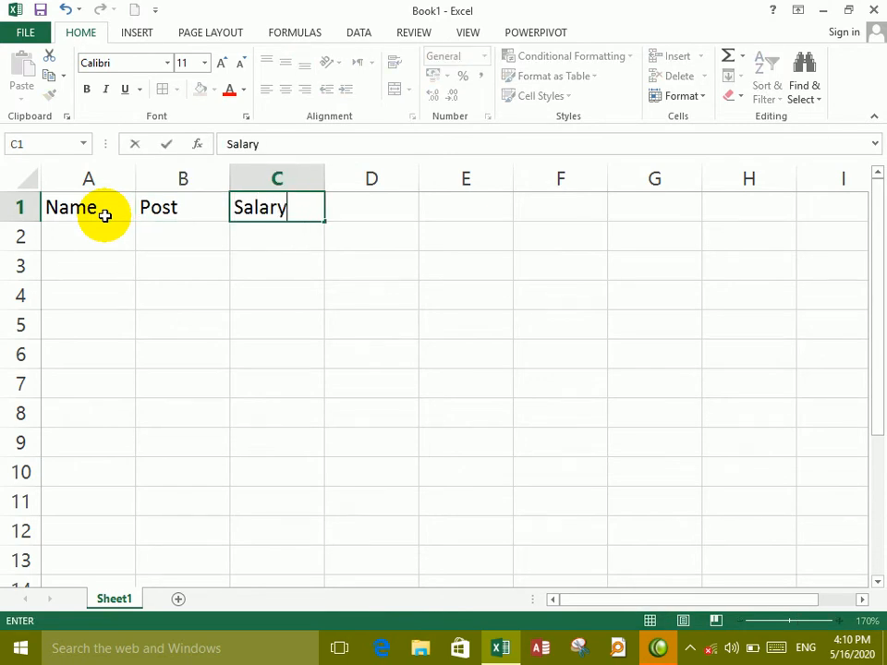
pyautogui.press('Return')
# Enter the first four employees' first names in cells A2 to A5 of the Name column.
pyautogui.write('Ahmad')
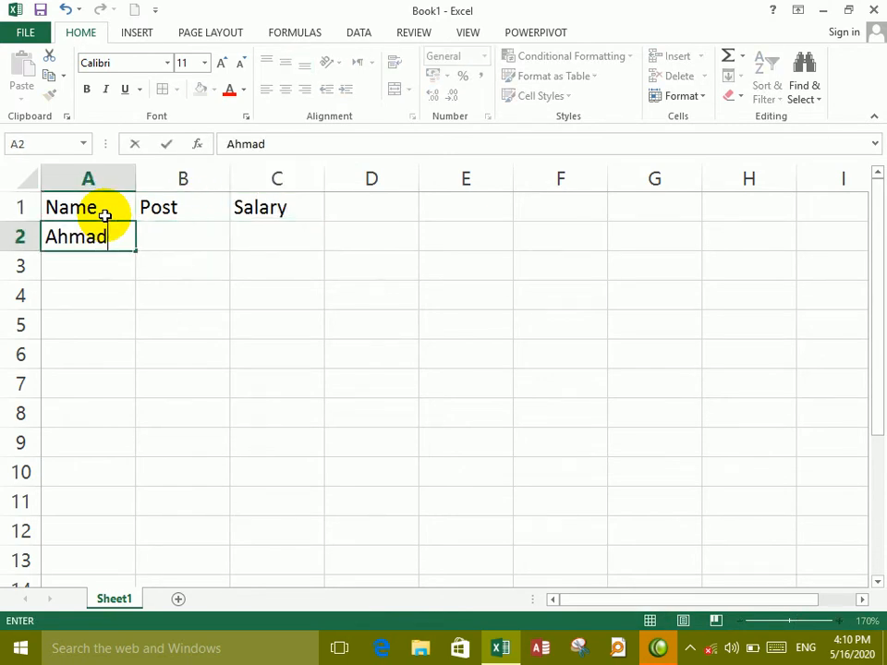
pyautogui.press('Return')
pyautogui.write('Javid')
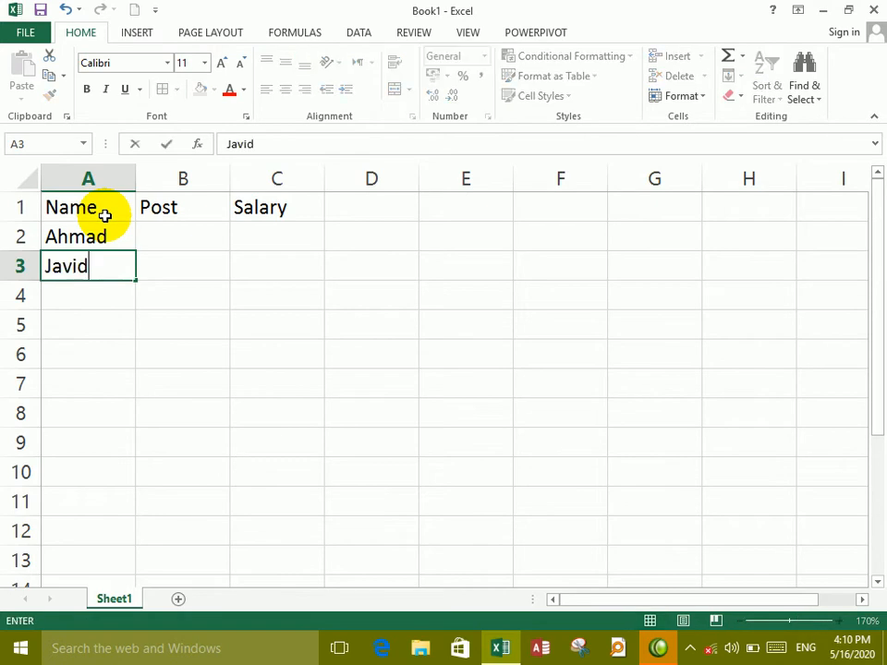
pyautogui.press('Return')
pyautogui.write('Nae')
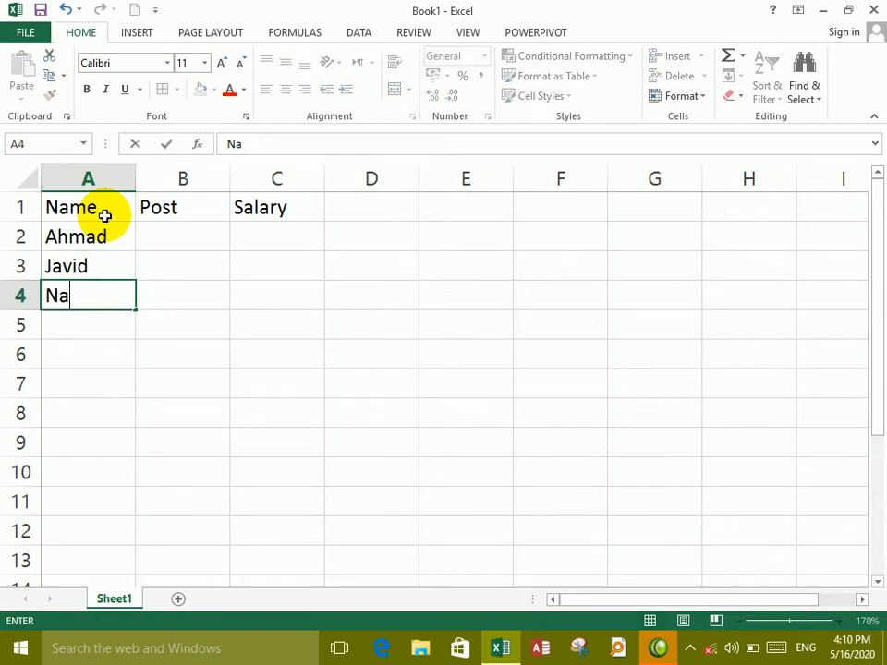
pyautogui.press('Return')
pyautogui.write('Adnan')
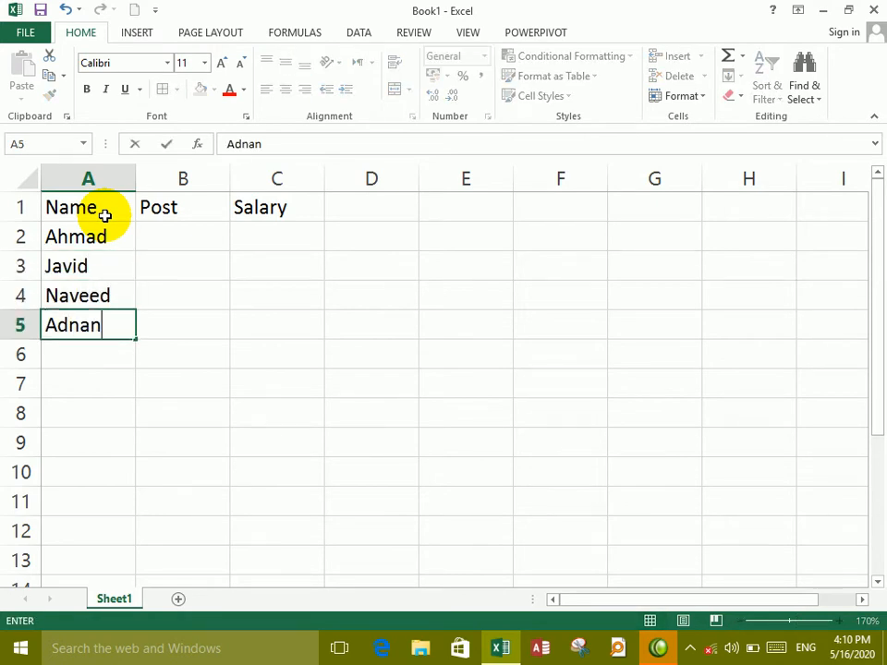
pyautogui.press('Return')
# Complete the Name column with three more employees' first names in cells A6 to A8.
pyautogui.write('Sa')
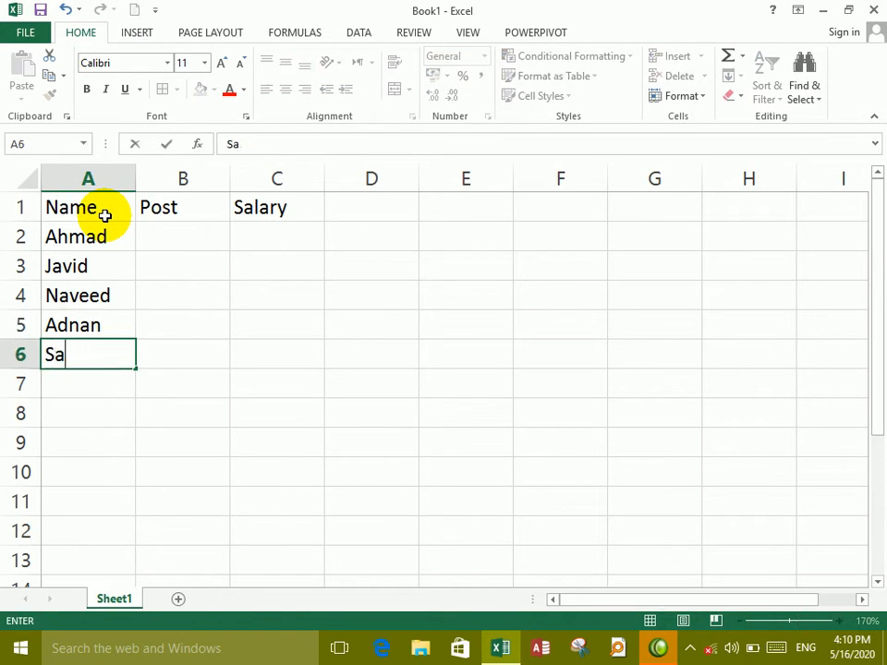
pyautogui.write(',,oor')
pyautogui.press('Return')
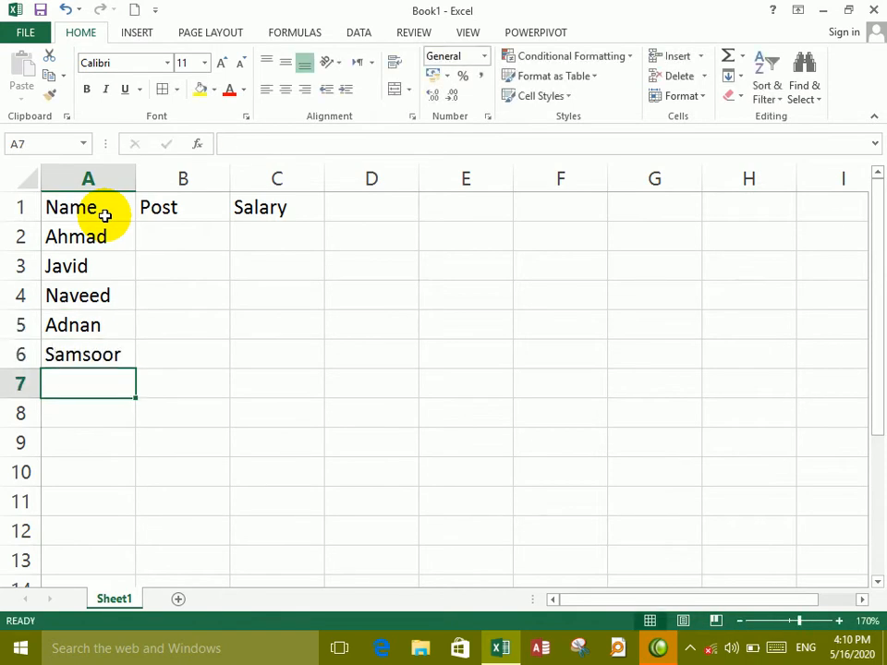
pyautogui.write('Ishaq')
pyautogui.press('Return')
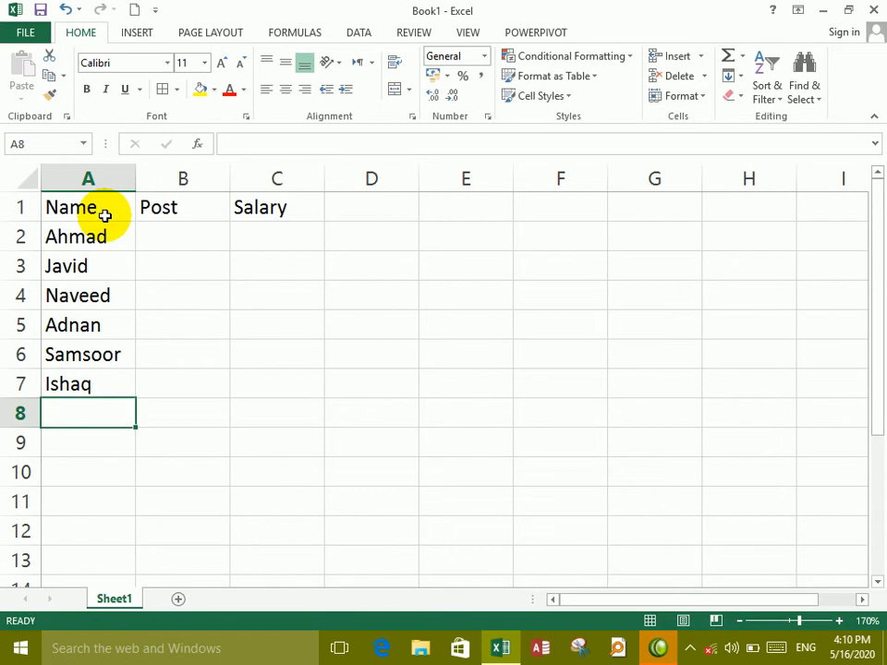
pyautogui.write('Samim')
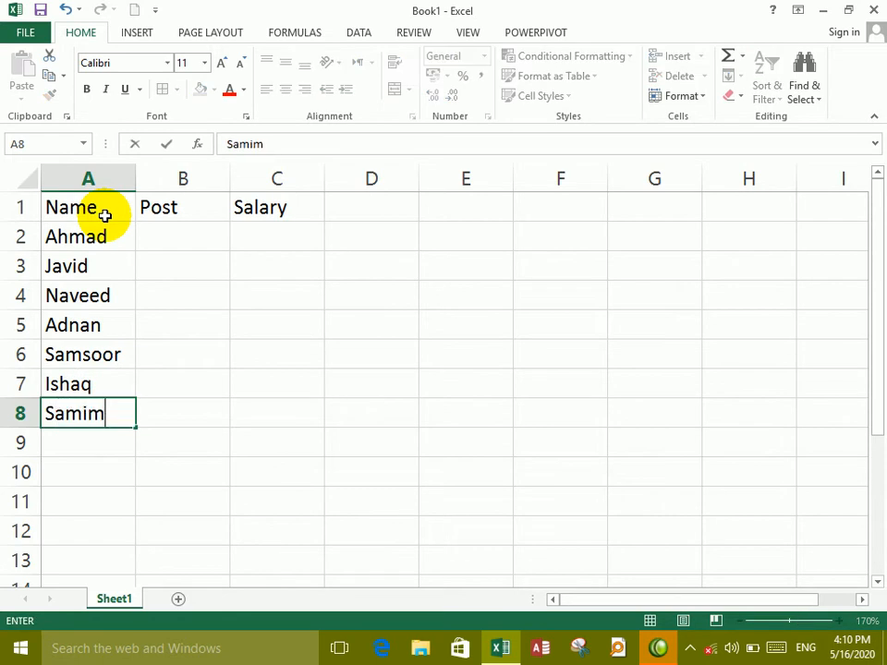
pyautogui.press('Right')
# Enter the posts Doctor in B2 and Engineer in B3.
pyautogui.press('Up')
pyautogui.press('Up')
pyautogui.press('Up')
pyautogui.press('Up')
pyautogui.press('Up')
pyautogui.press('Up')
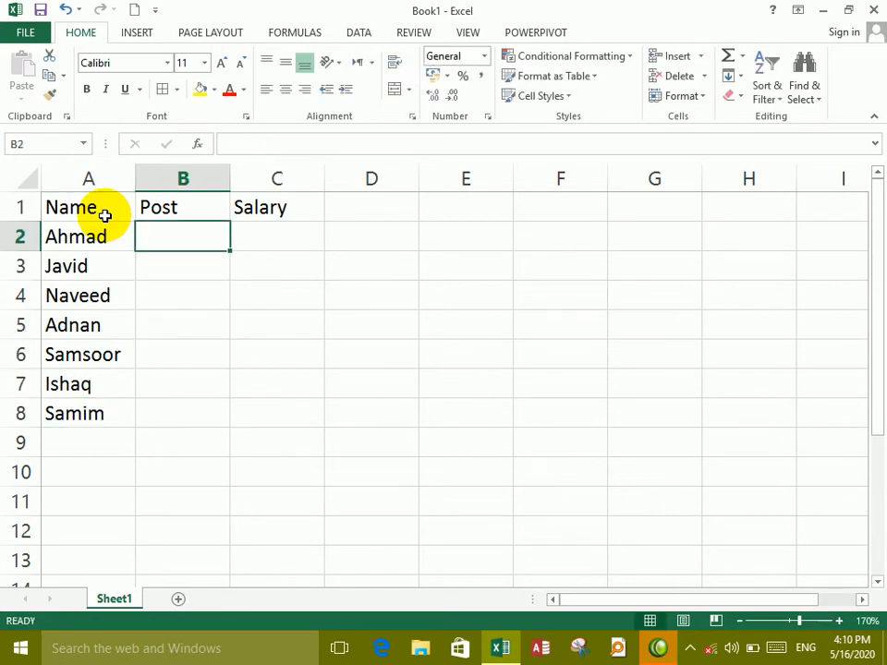
pyautogui.write('Doctor')
pyautogui.press('Return')
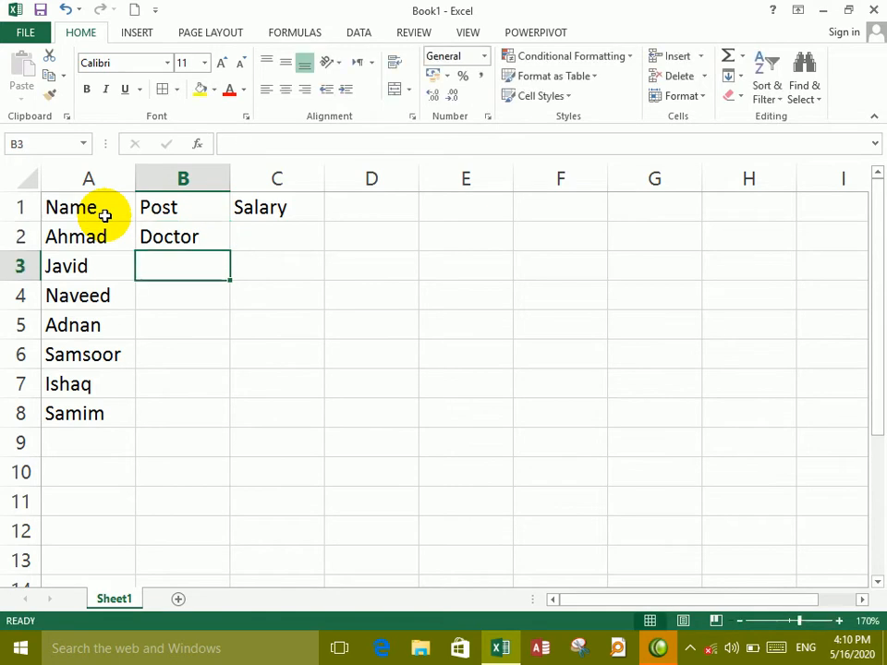
pyautogui.write('Engineer')
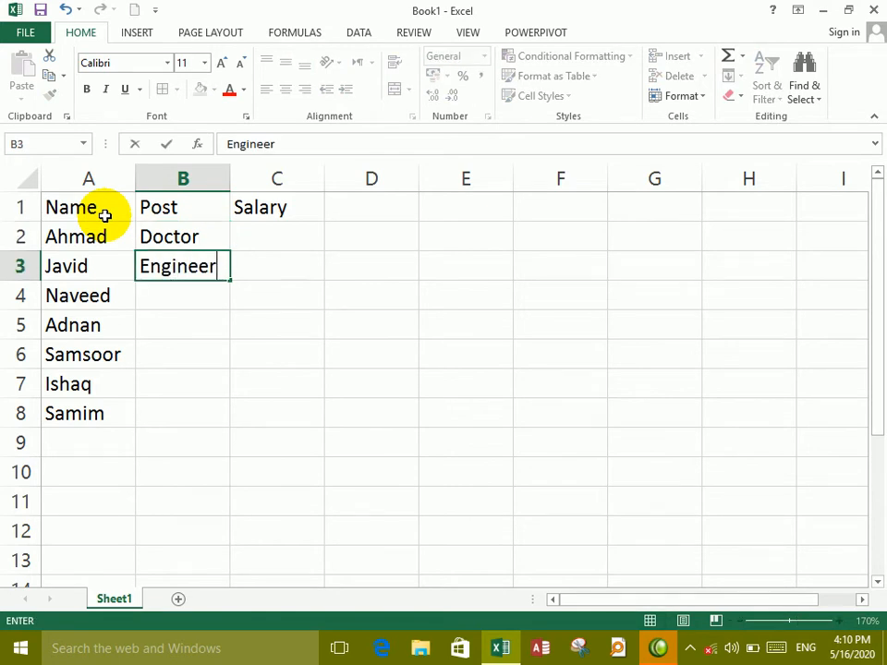
pyautogui.press('Return')
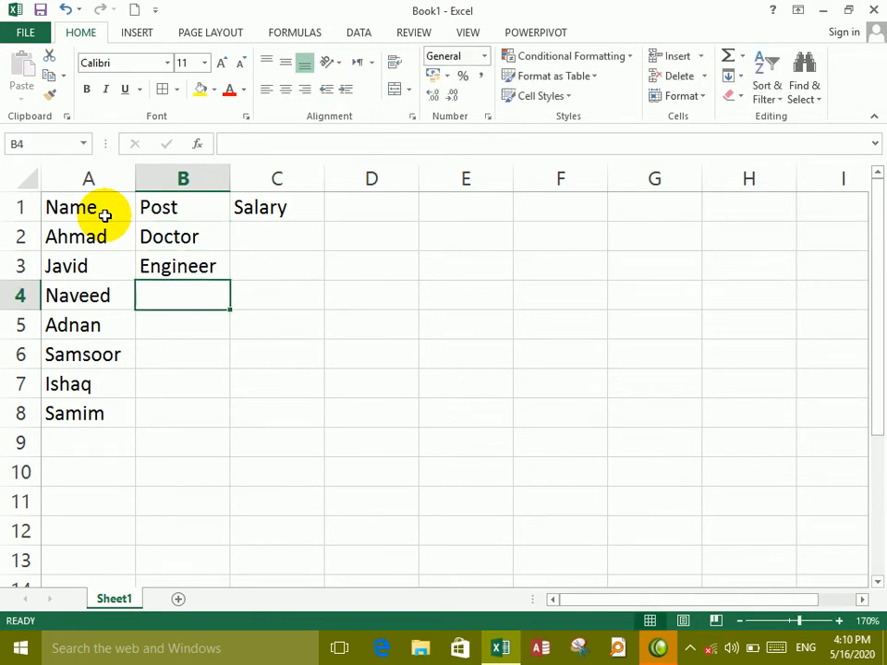
# Fill the rest of the Post column, B4 to B8, with Cook, Cook, Teacher, Doctor and Engineer.
pyautogui.write('Coo')
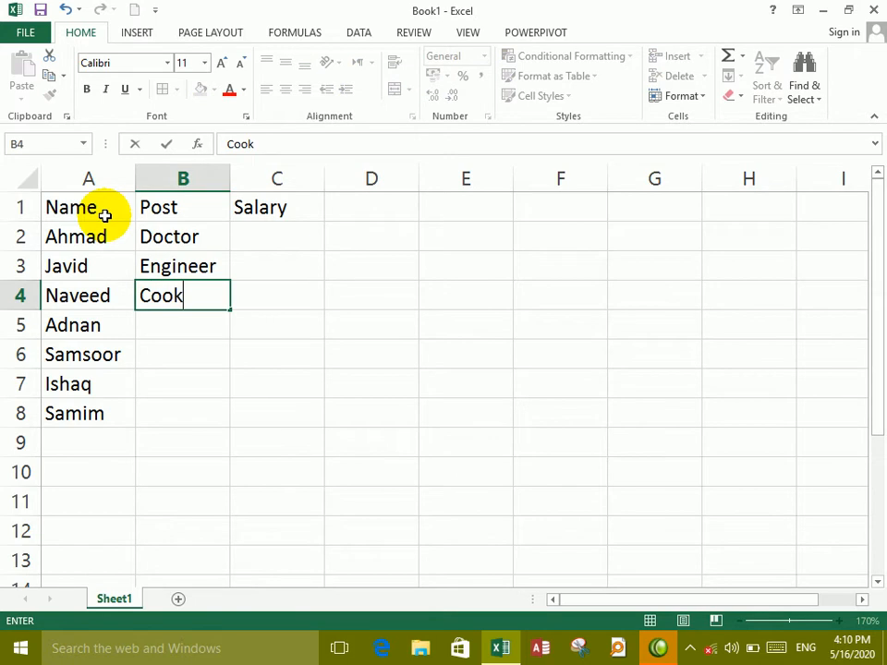
pyautogui.write('k')
pyautogui.press('Return')
pyautogui.write('Cokk')
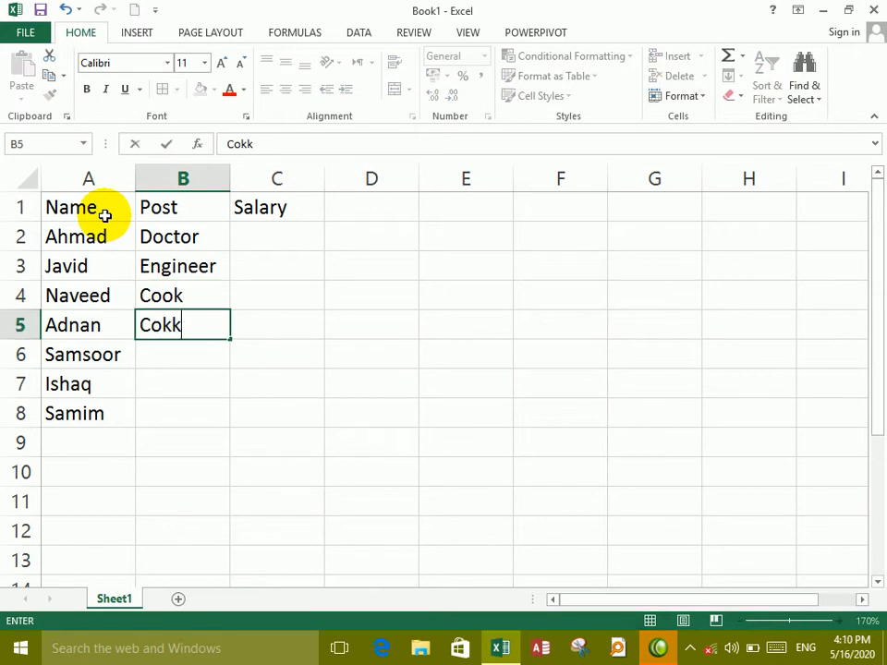
pyautogui.press('Return')
pyautogui.write('TEa')
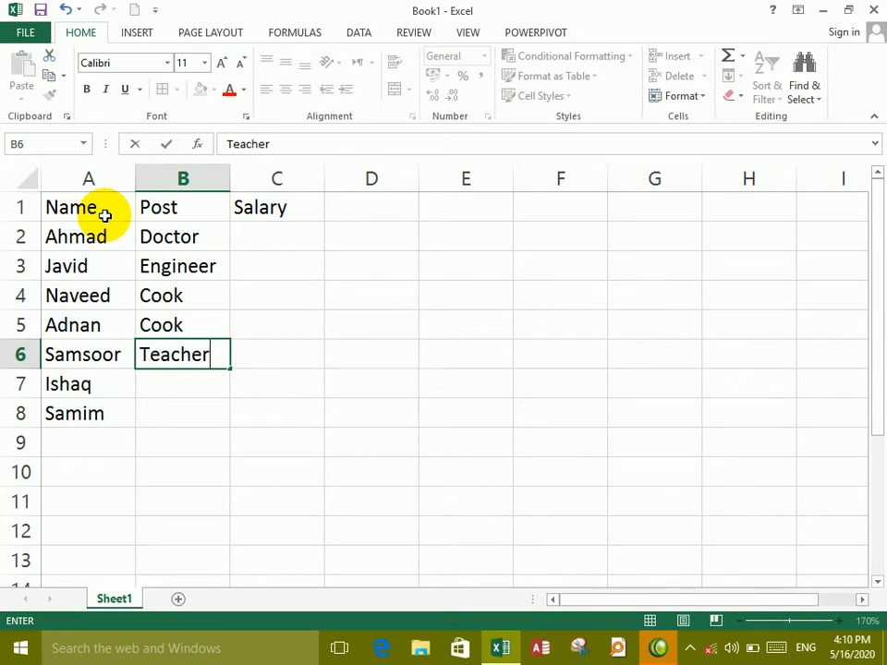
pyautogui.press('Return')
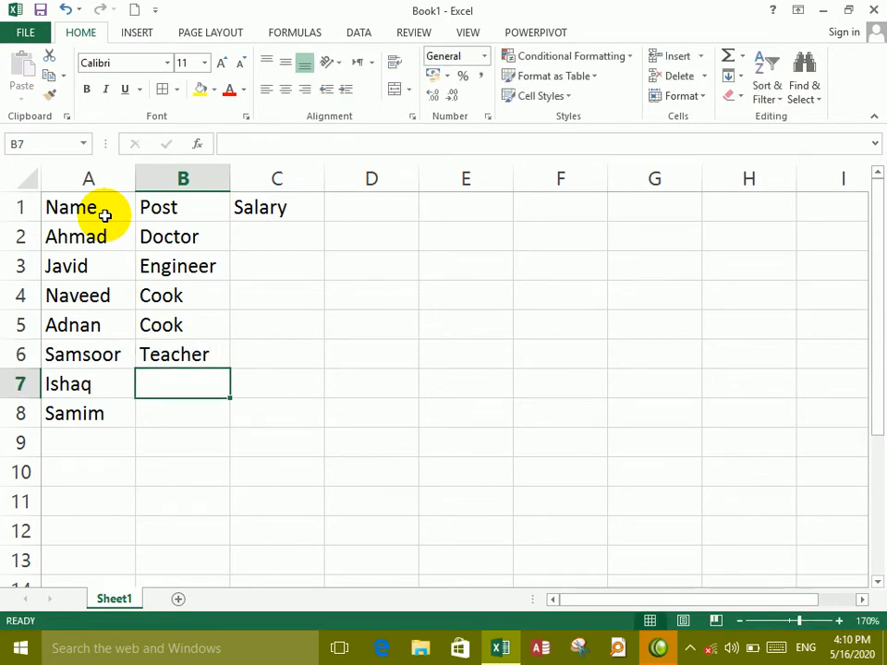
pyautogui.write('D')
pyautogui.press('Return')
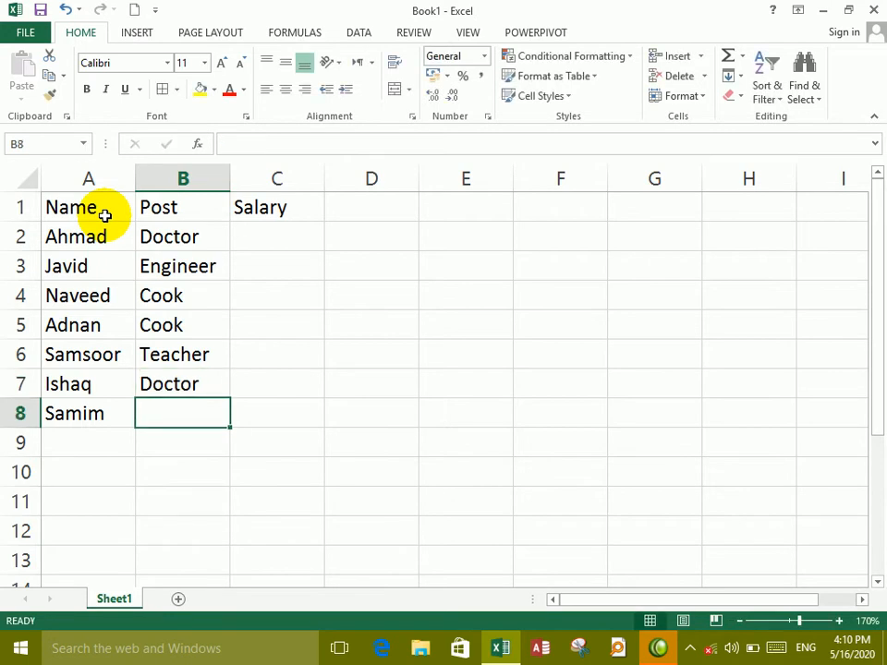
pyautogui.write('E')
pyautogui.press('Tab')
# Enter the first two salaries, 1000 in C2 and 2000 in C3.
pyautogui.press('Up')
pyautogui.press('Up')
pyautogui.press('Up')
pyautogui.press('Up')
pyautogui.press('Up')
pyautogui.press('Up')
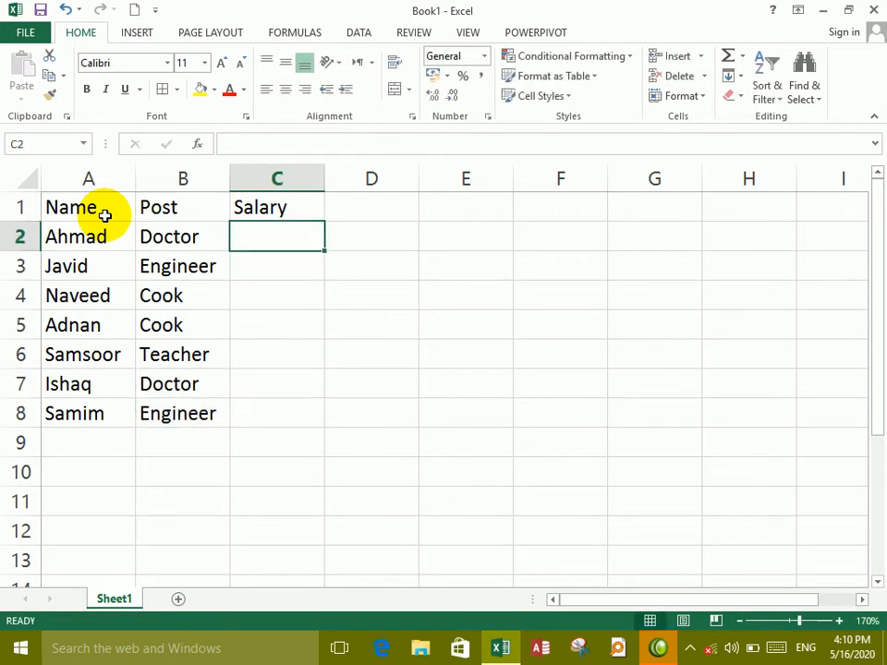
pyautogui.write('199')
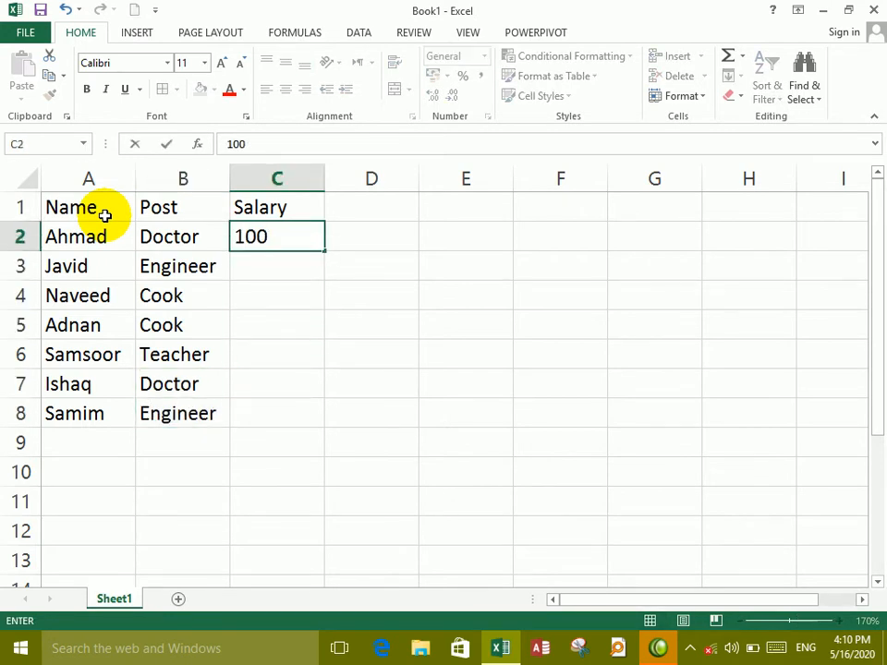
pyautogui.press('Return')
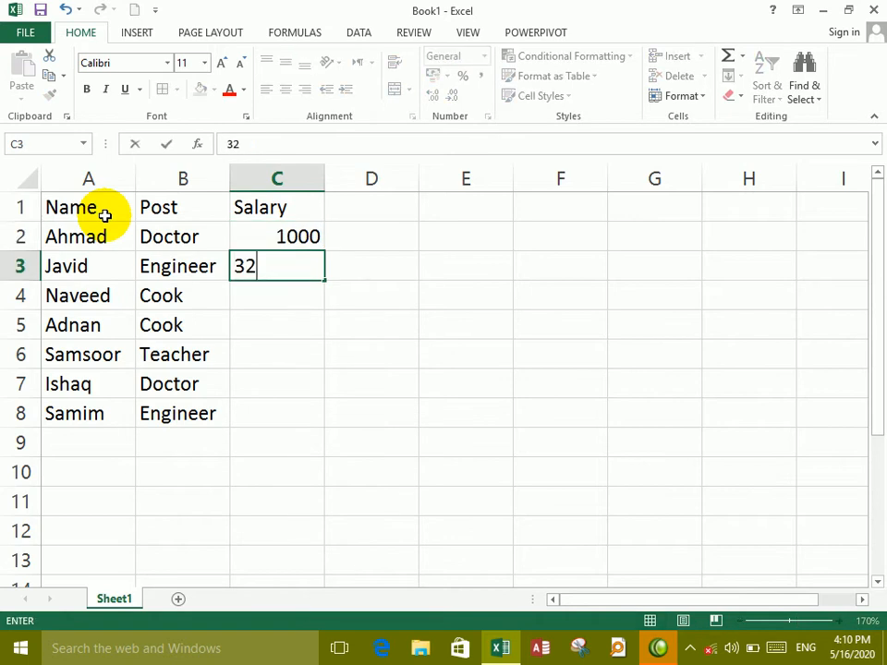
pyautogui.press('Return')
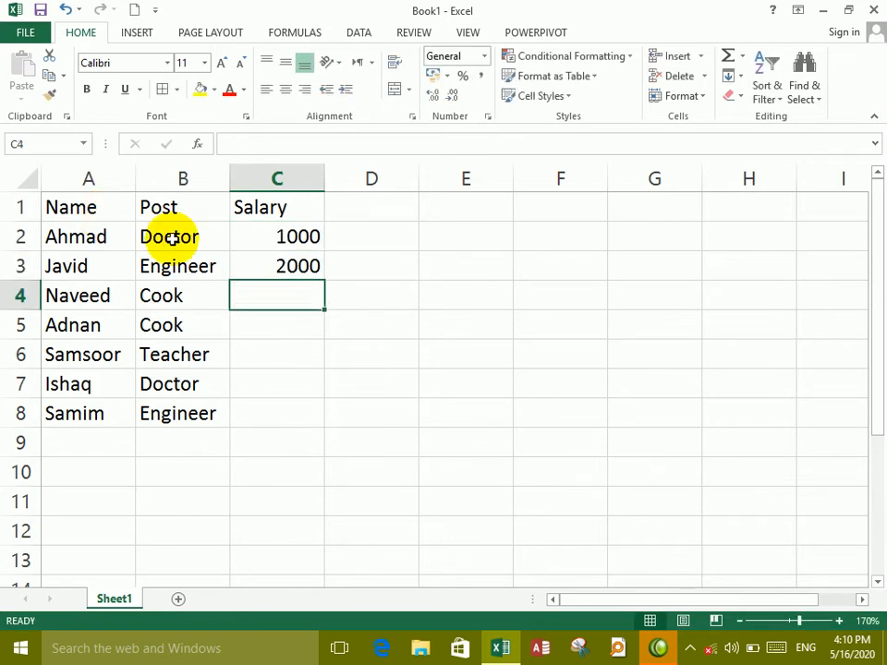
# Extend the salary series from C2:C3 down to C8 with AutoFill, reaching 7000.
pyautogui.moveTo(291, 242); pyautogui.dragTo(306, 294)
pyautogui.moveTo(306, 236); pyautogui.dragTo(293, 414)
pyautogui.click(328, 281)
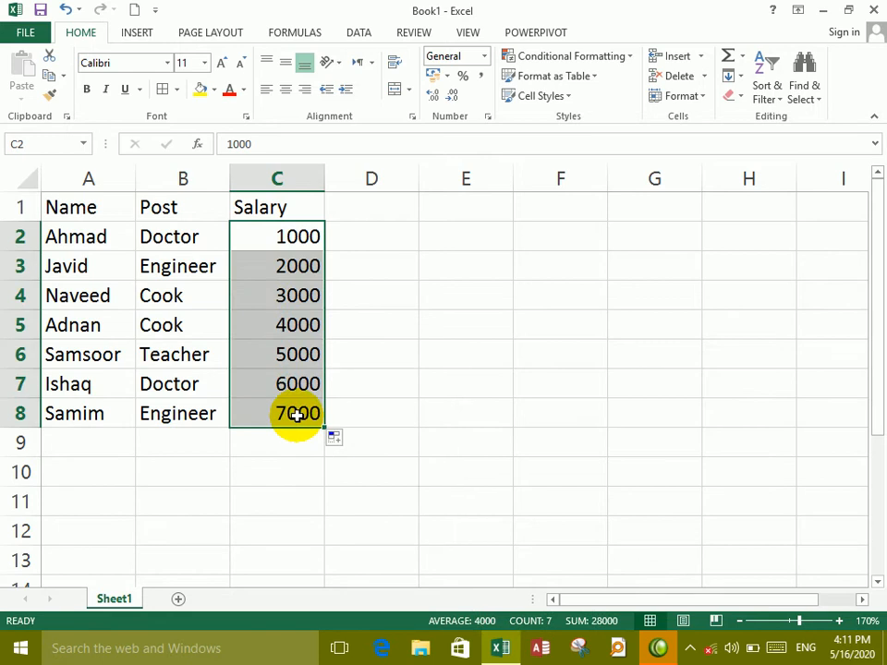
# Apply all borders to A1:C8 and format the header row A1:C1 in red, bold, centered text.
pyautogui.moveTo(109, 213); pyautogui.dragTo(297, 421)
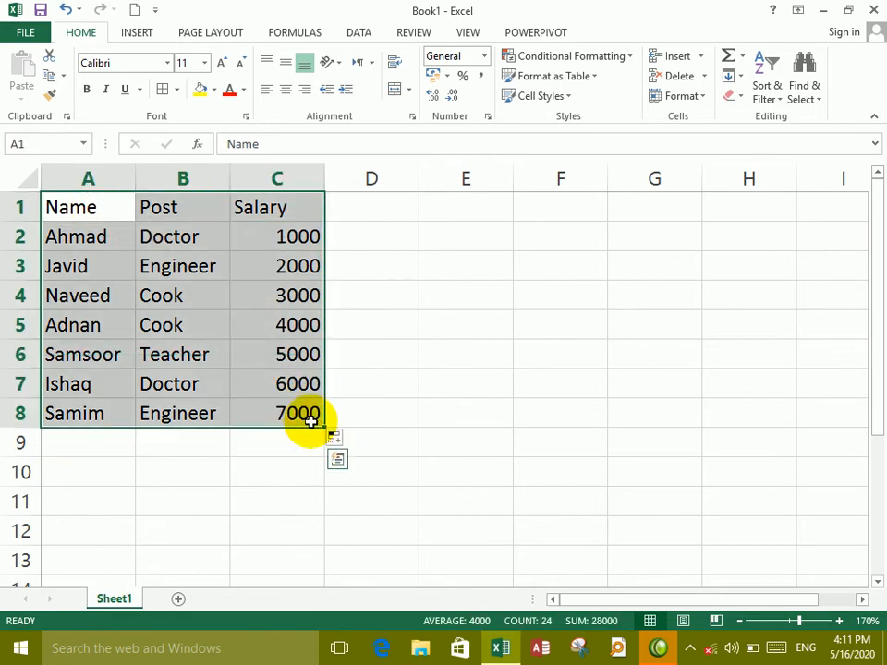
pyautogui.click(163, 92)
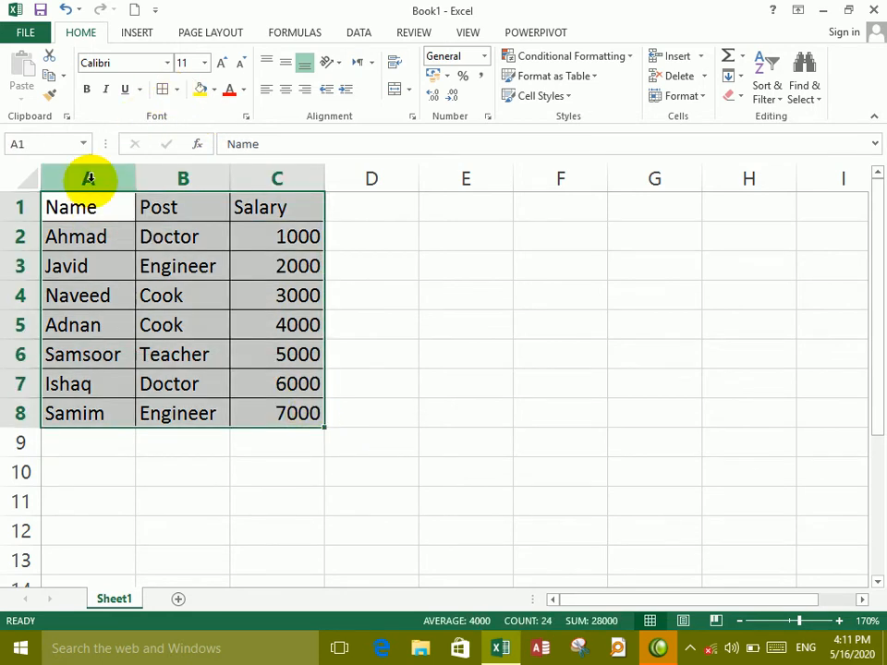
pyautogui.moveTo(87, 207); pyautogui.dragTo(258, 207)
pyautogui.click(229, 90)
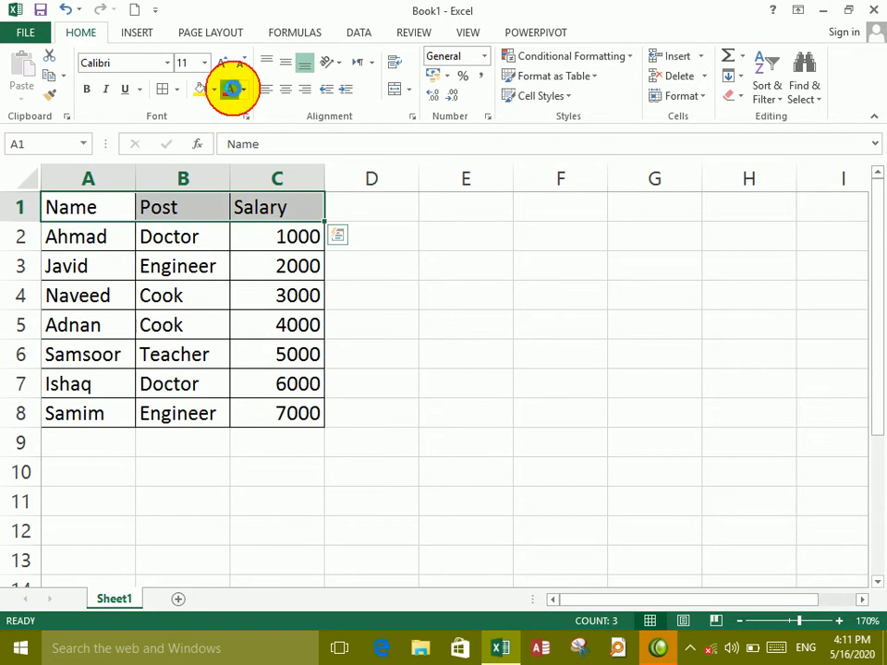
pyautogui.click(87, 90)
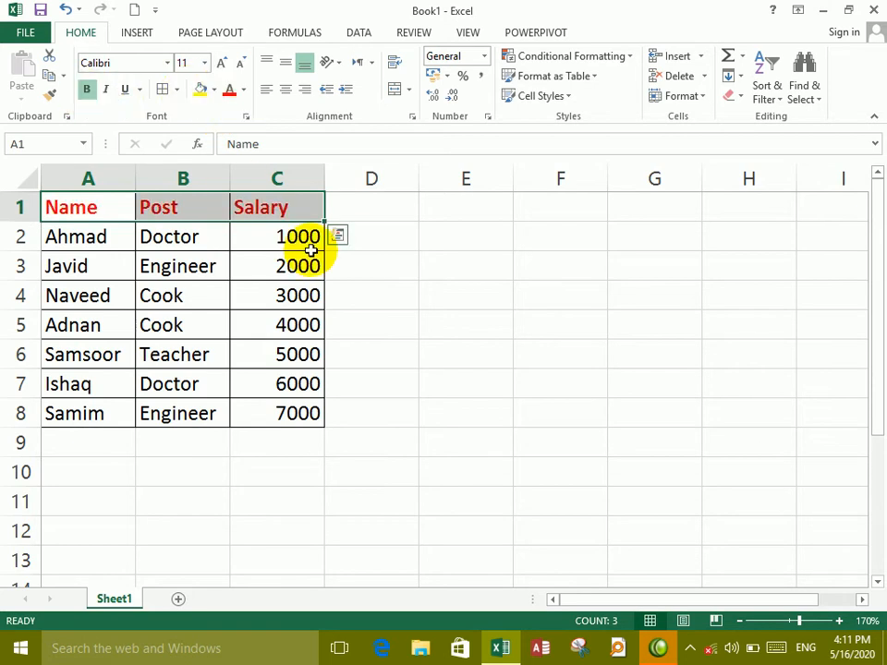
pyautogui.click(285, 96)
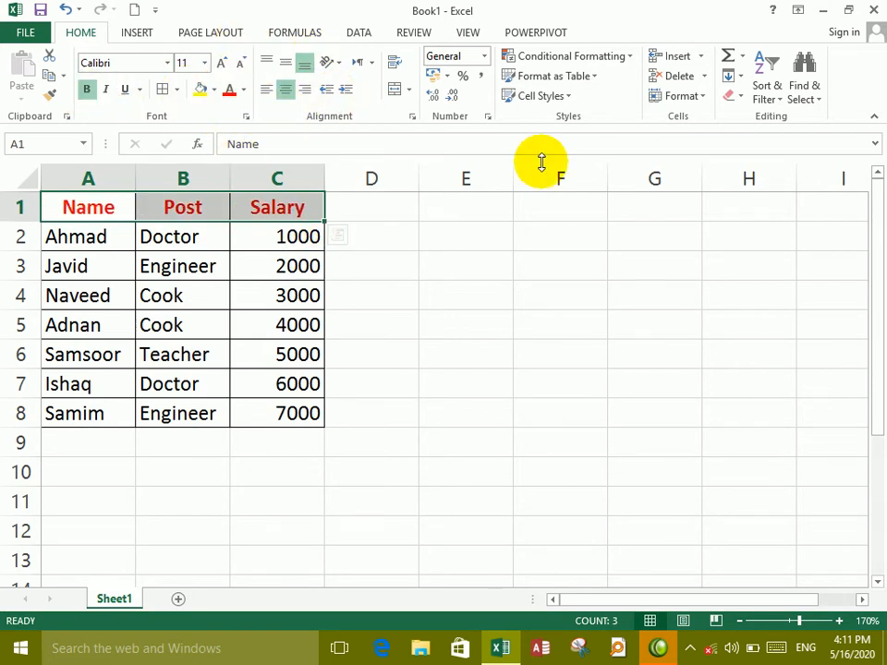
pyautogui.click(742, 58)
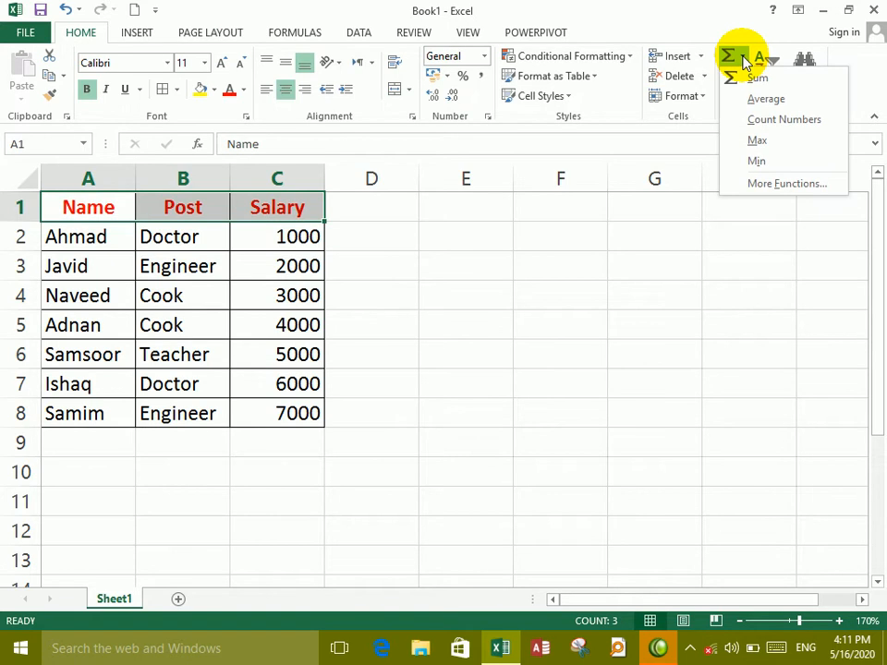
pyautogui.click(271, 457)
pyautogui.click(271, 444)
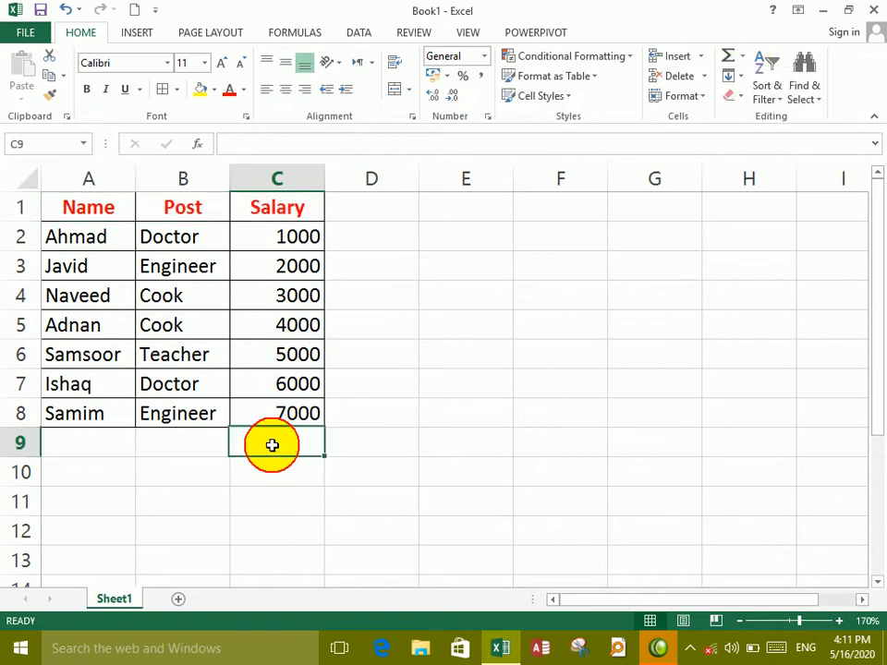
# Merge and center cells A9 and B9 in the row below the last employee.
pyautogui.click(155, 444)
pyautogui.moveTo(92, 445); pyautogui.dragTo(185, 448)
pyautogui.click(394, 89)
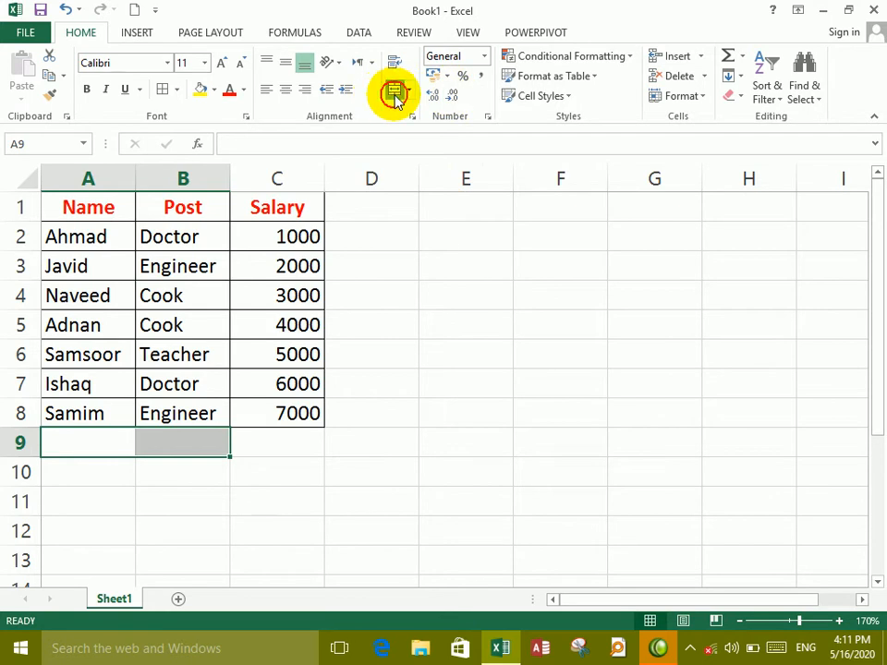
# Apply all borders to A9:C9 and enter the label "Total Salaries" in the merged cell A9.
pyautogui.moveTo(248, 452); pyautogui.dragTo(136, 459)
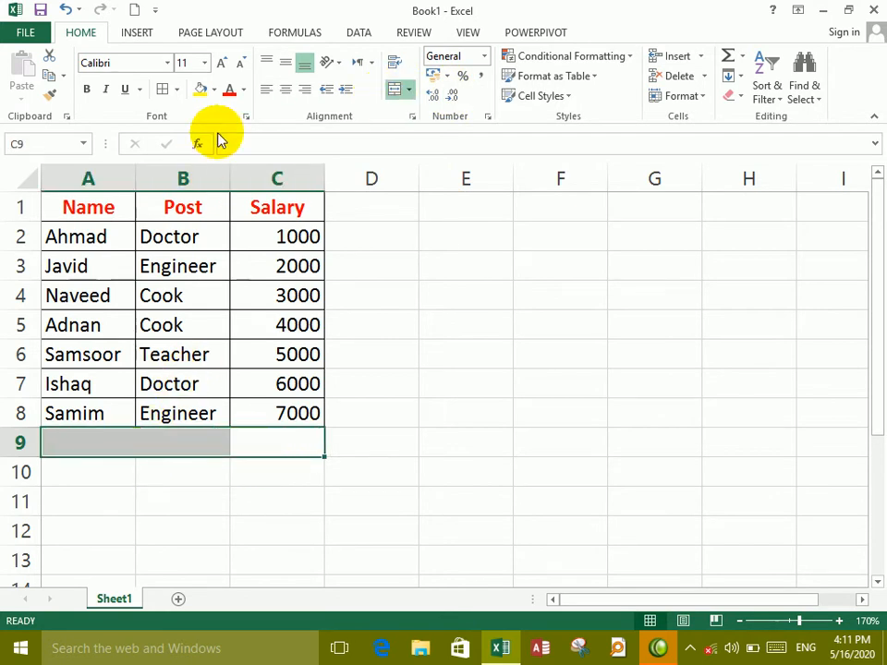
pyautogui.click(155, 461)
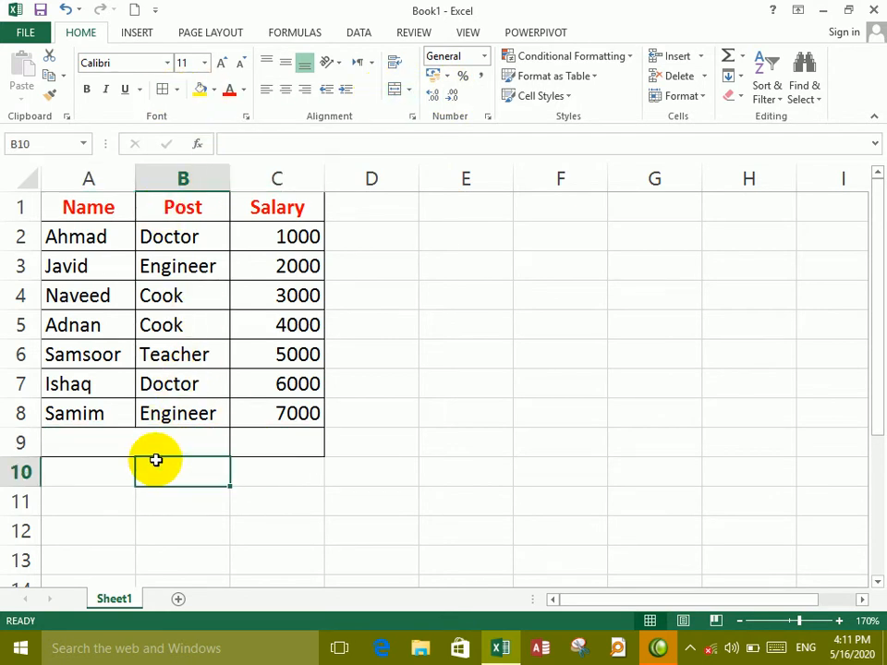
pyautogui.click(136, 439)
pyautogui.write('Tot')
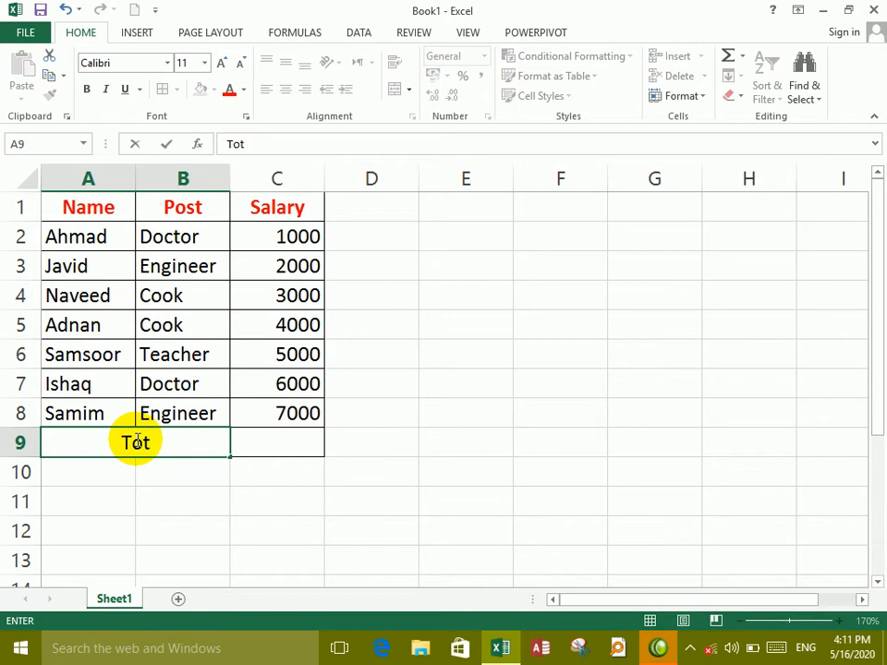
pyautogui.write('al Saley')
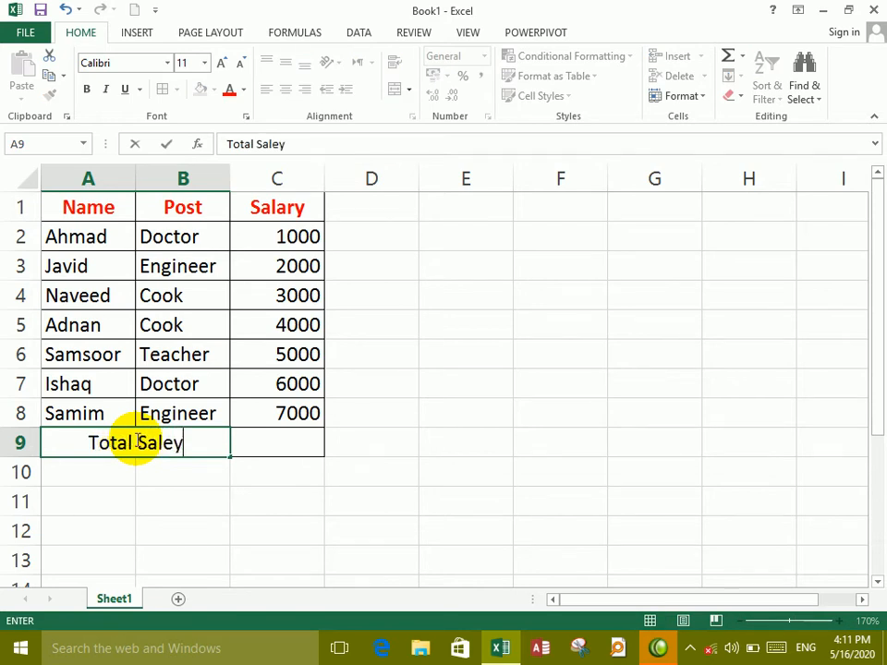
pyautogui.press('BackSpace')
pyautogui.write('y')
pyautogui.press('BackSpace')
pyautogui.press('BackSpace')
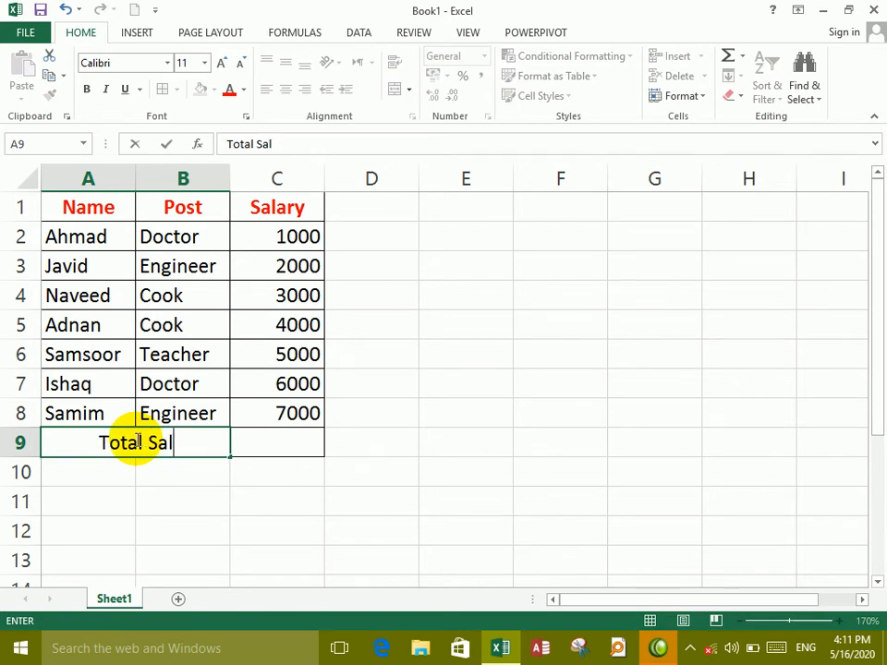
pyautogui.write('ries')
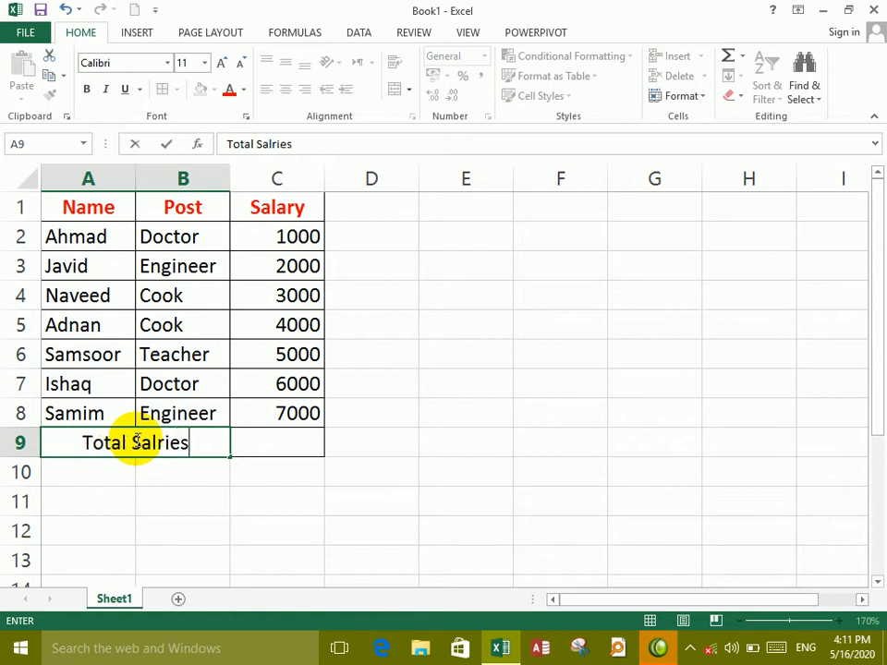
pyautogui.press('BackSpace')
pyautogui.press('BackSpace')
pyautogui.press('BackSpace')
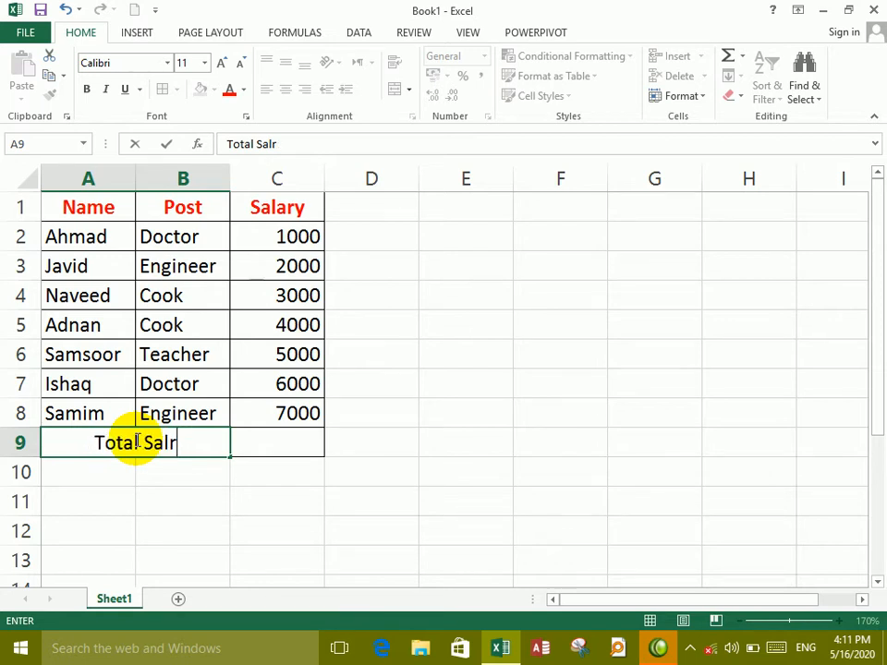
pyautogui.press('BackSpace')
pyautogui.write('ae')
pyautogui.press('BackSpace')
pyautogui.write('ries')
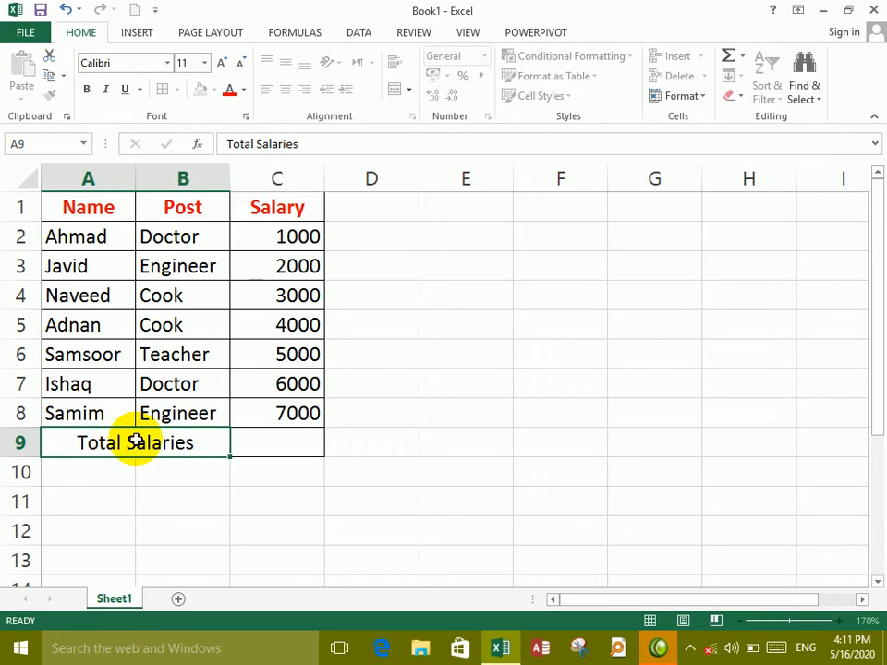
pyautogui.press('Tab')
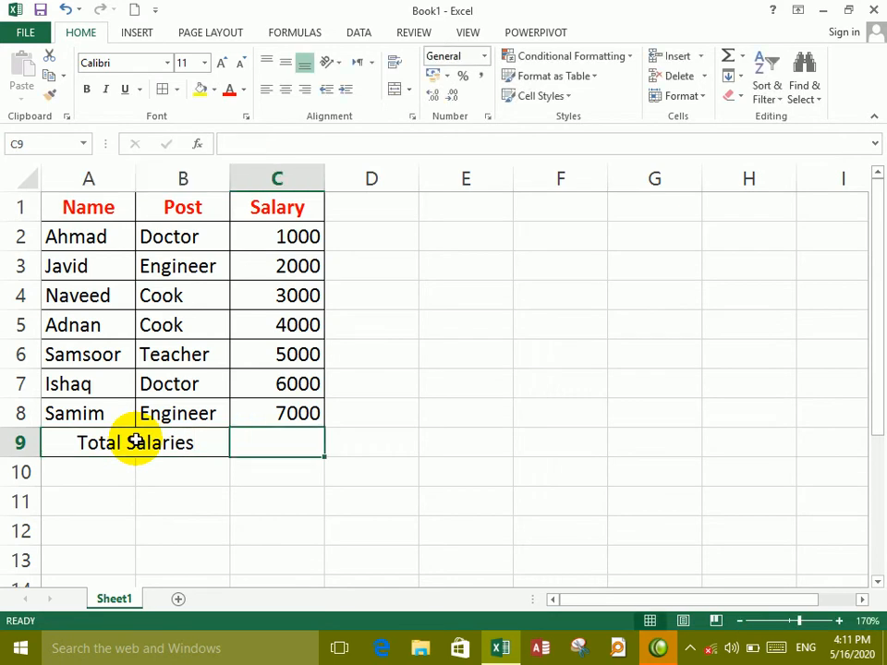
# Enter the formula =SUM(C2:C8) manually in C9 to total the salaries.
pyautogui.write('=')
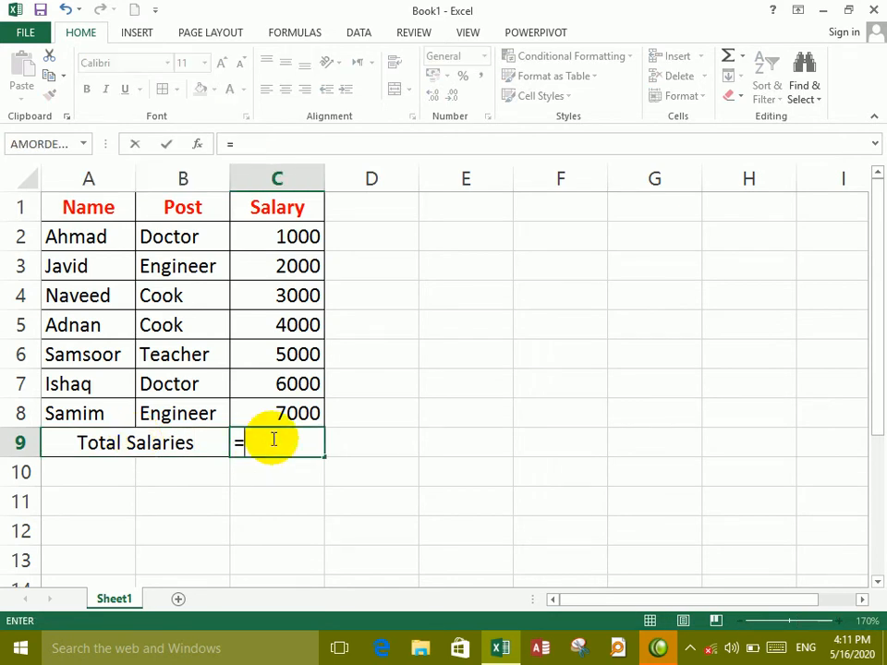
pyautogui.write('sum(')
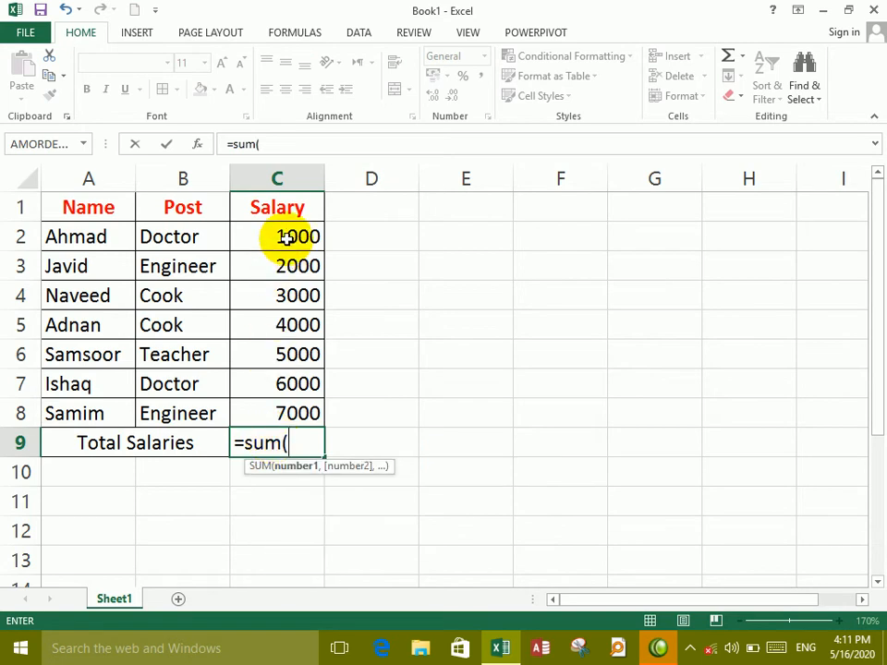
pyautogui.moveTo(286, 237); pyautogui.dragTo(297, 409)
pyautogui.write(')')
pyautogui.press('Return')
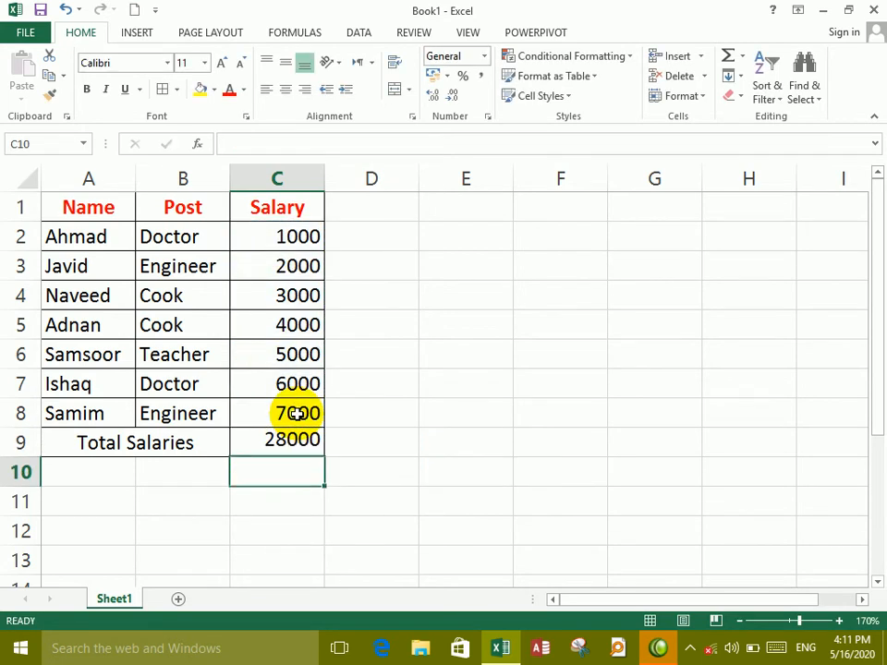
# Clear the manual formula from C9 and total the selected salary range C2:C9 with AutoSum's Sum function.
pyautogui.click(294, 443)
pyautogui.press('Delete')
pyautogui.click(348, 443)
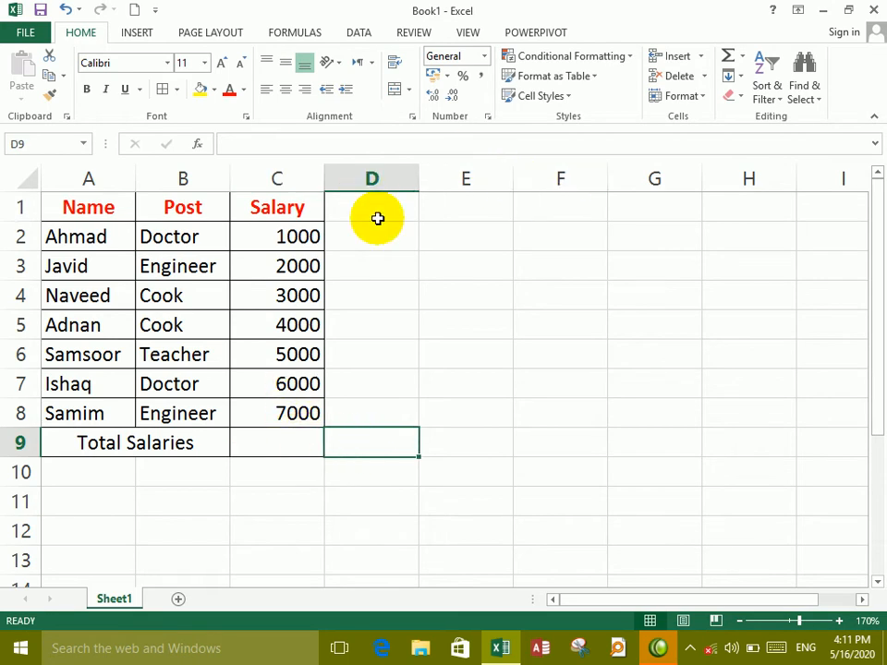
pyautogui.moveTo(293, 242); pyautogui.dragTo(294, 449)
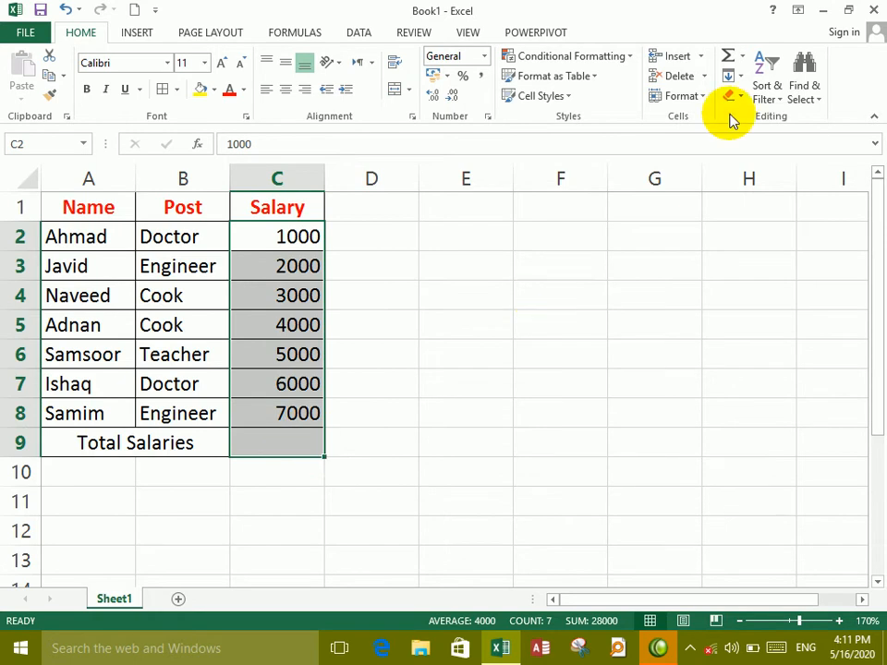
pyautogui.click(743, 61)
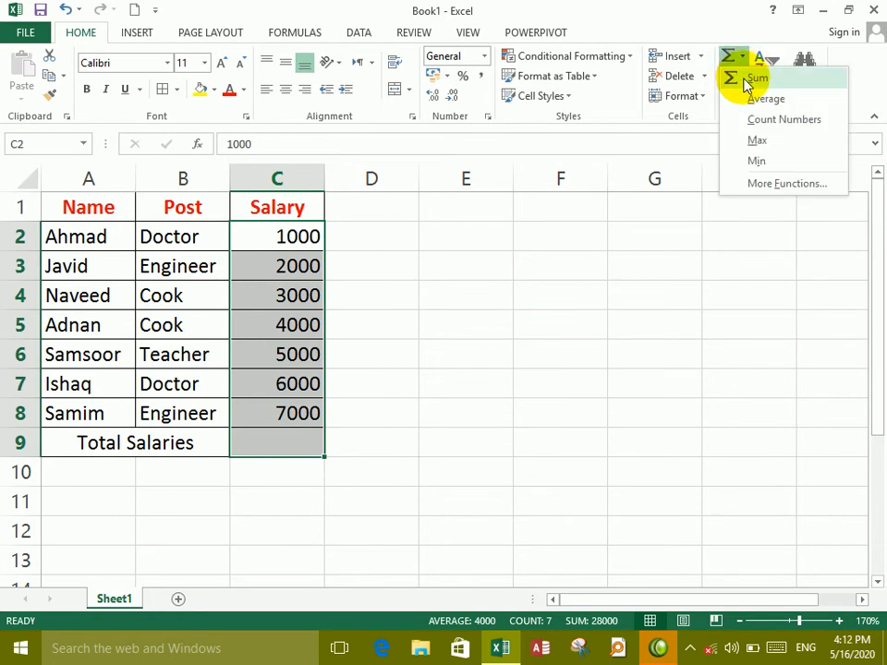
pyautogui.click(753, 76)
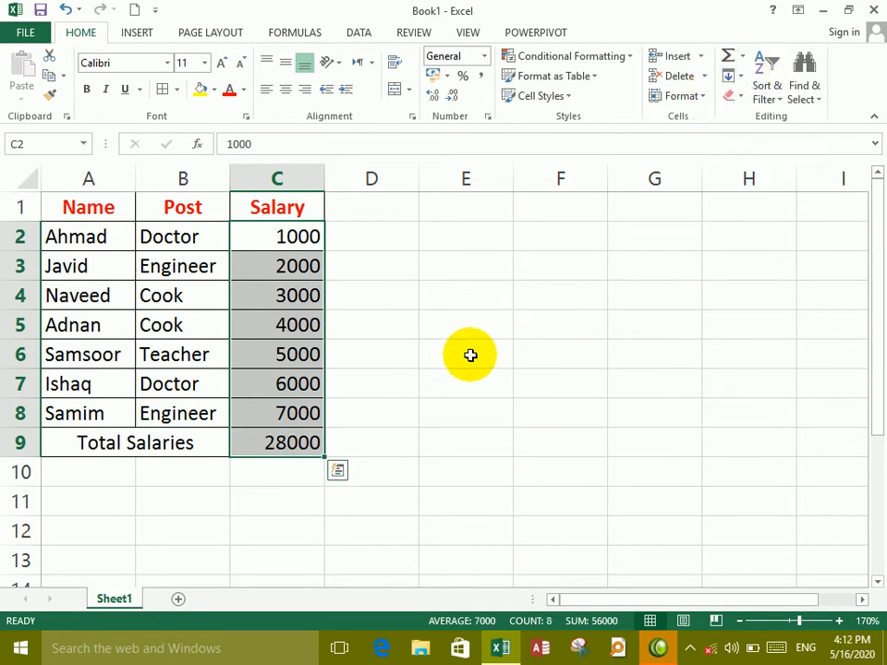
# Delete the total in C9 and undo the deletion.
pyautogui.click(292, 445)
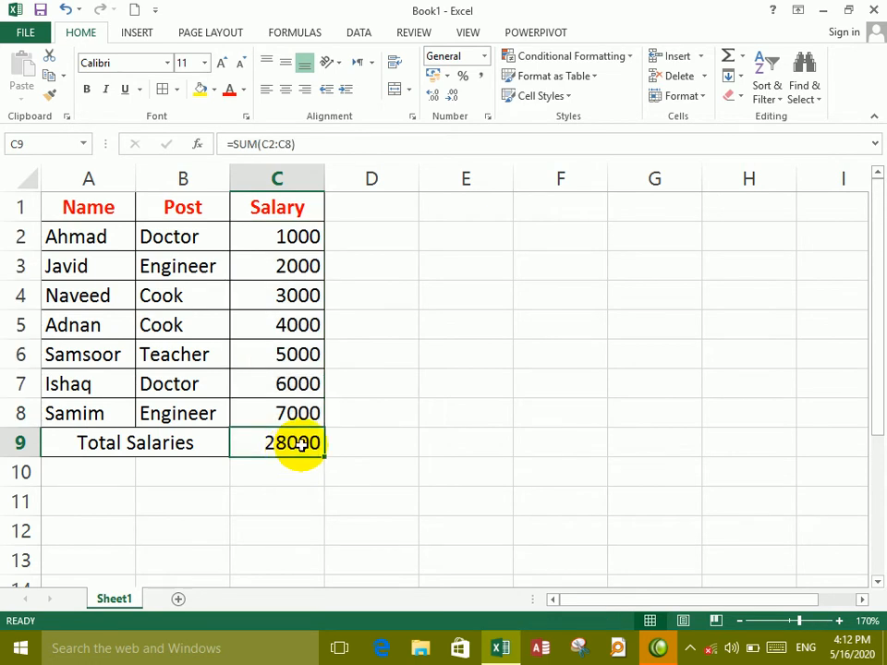
pyautogui.press('Delete')
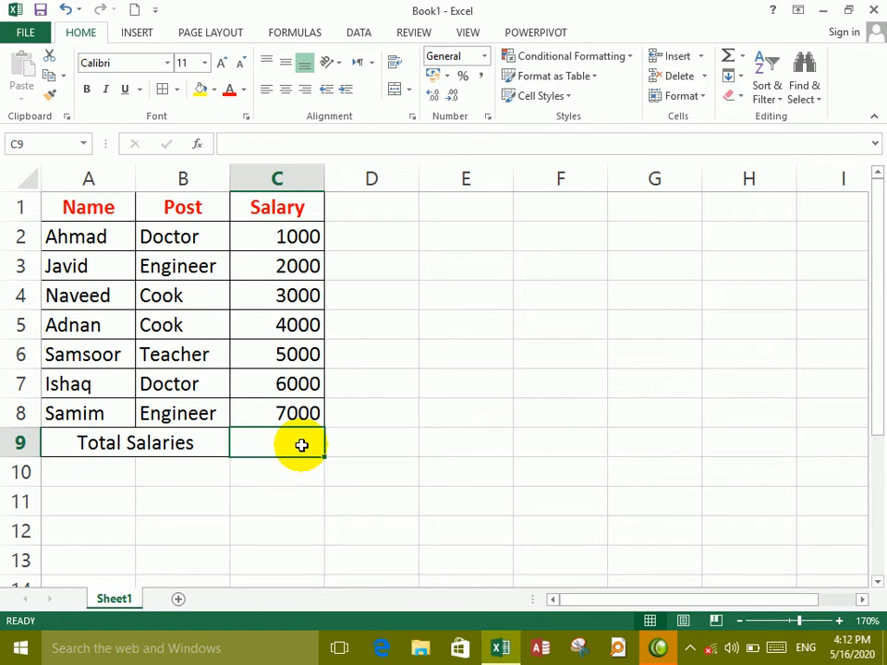
pyautogui.hotkey('ctrl', 'z')
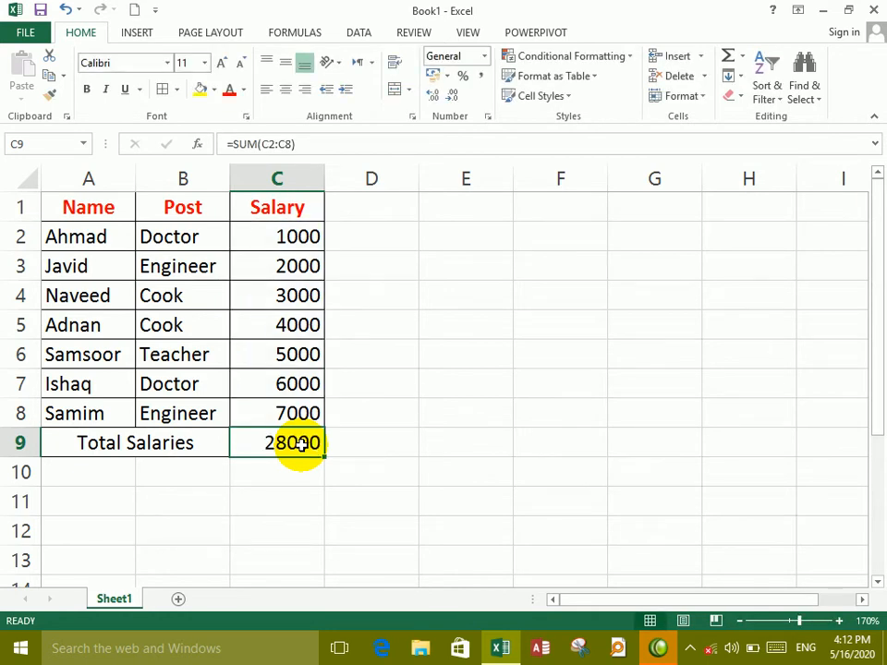
pyautogui.click(358, 447)
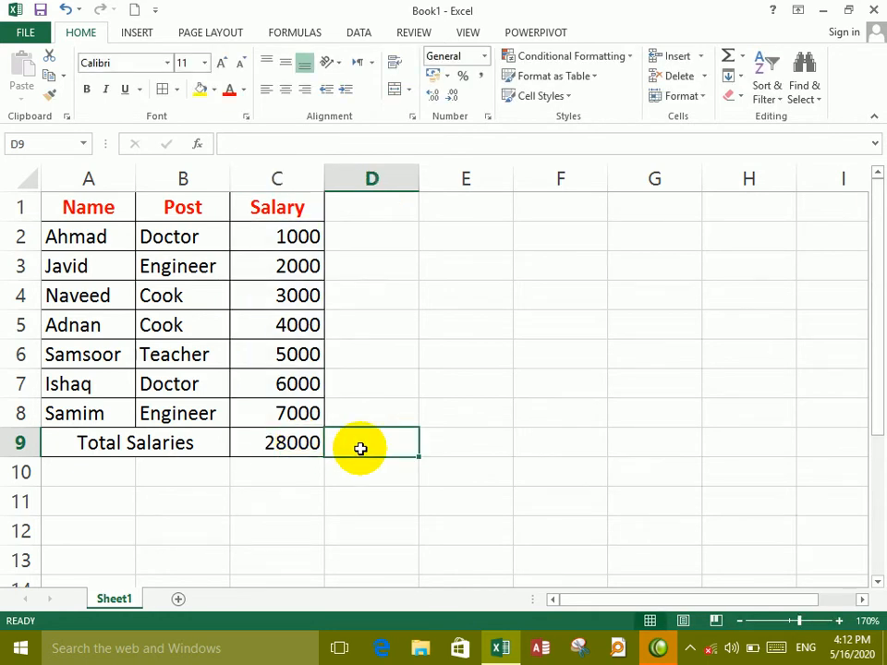
# Run osk to demonstrate the Alt and = keys on the On-Screen Keyboard, and close the keyboard.
pyautogui.press('super+r')
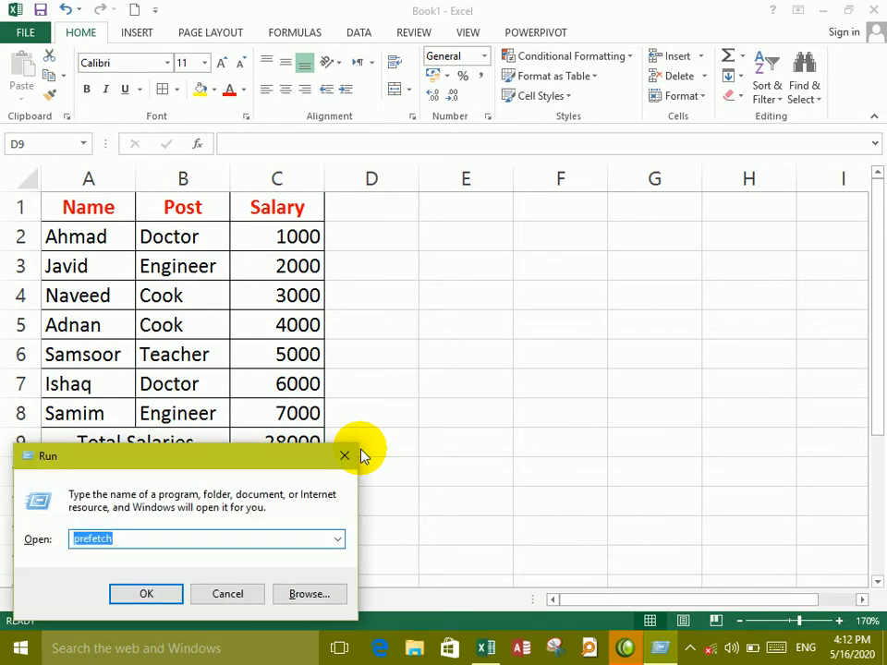
pyautogui.write('osk')
pyautogui.press('Return')
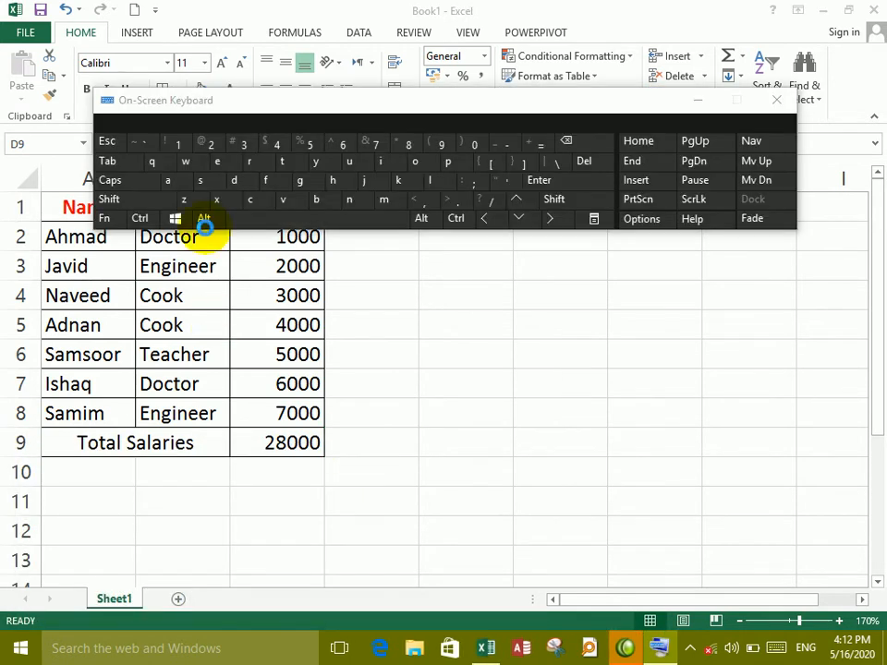
pyautogui.click(203, 216)
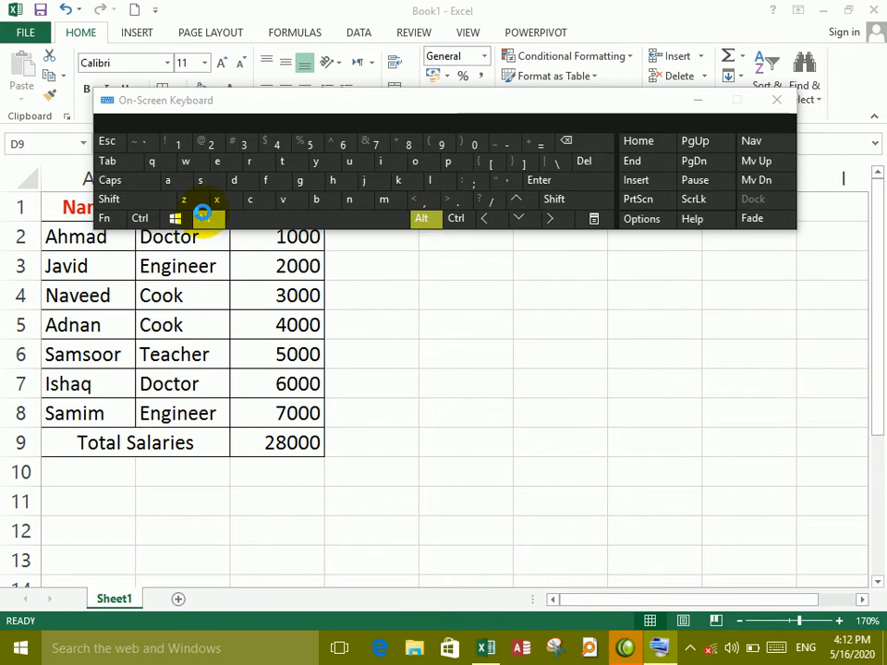
pyautogui.click(525, 150)
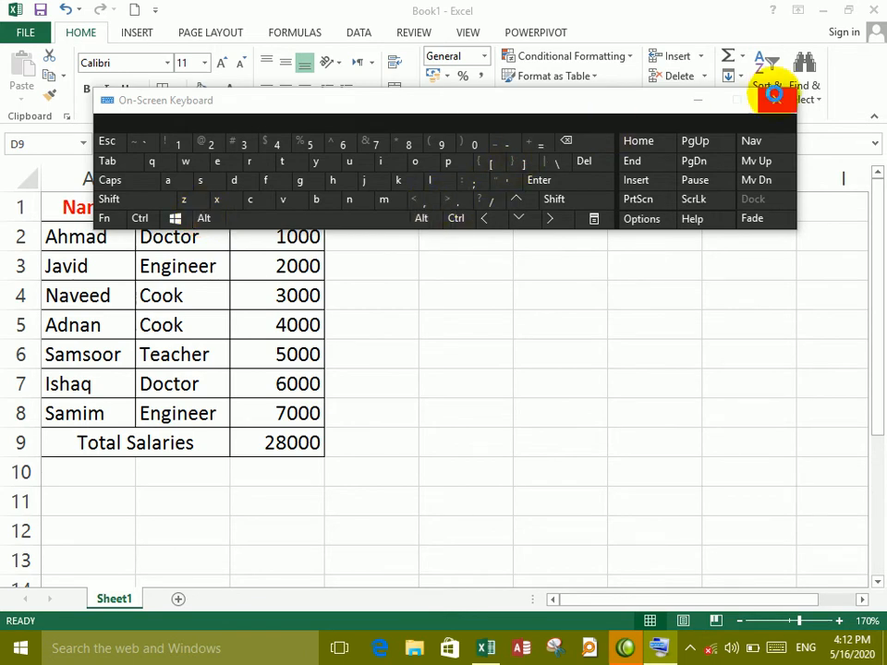
pyautogui.click(774, 99)
# Remove the total from C9 and reinsert it by applying the default AutoSum directly to C2:C9.
pyautogui.click(291, 465)
pyautogui.click(283, 440)
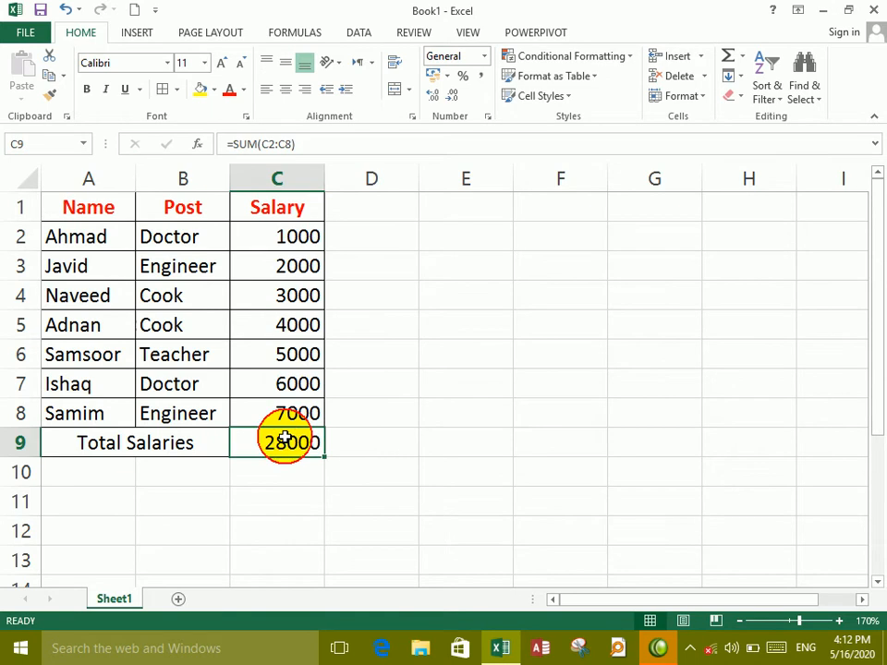
pyautogui.press('Delete')
pyautogui.click(346, 409)
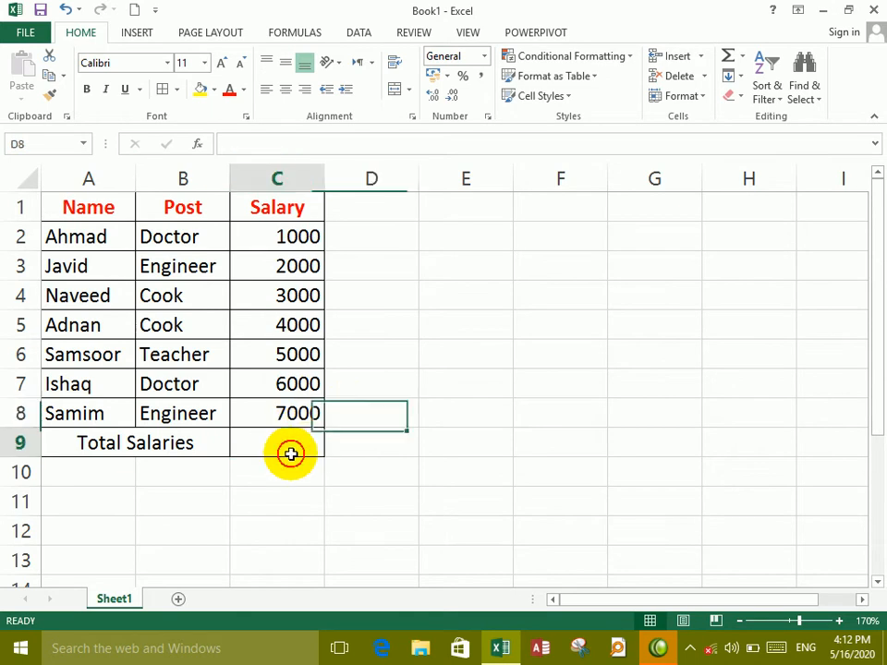
pyautogui.click(290, 448)
pyautogui.click(739, 55)
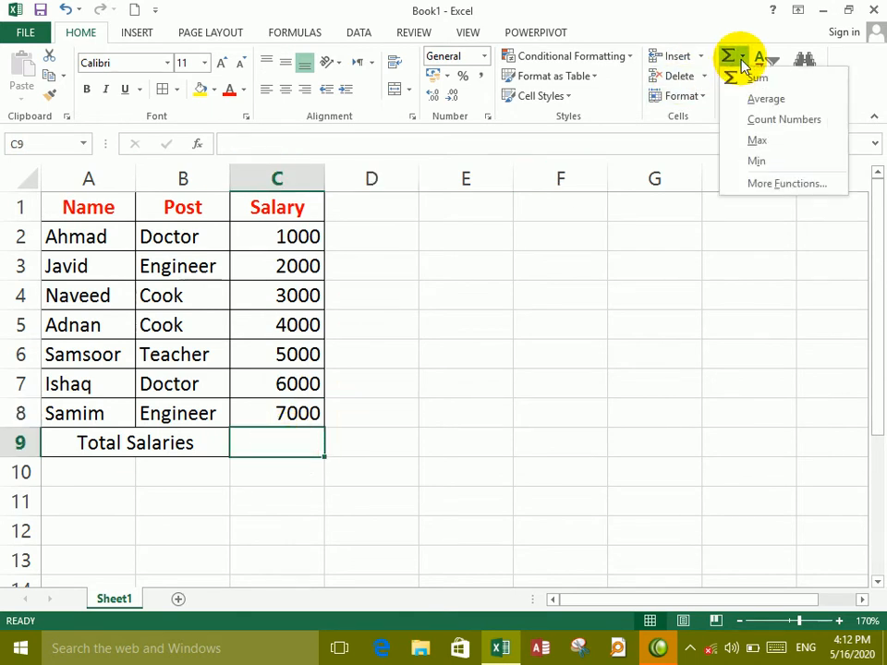
pyautogui.click(310, 238)
pyautogui.moveTo(293, 236); pyautogui.dragTo(289, 443)
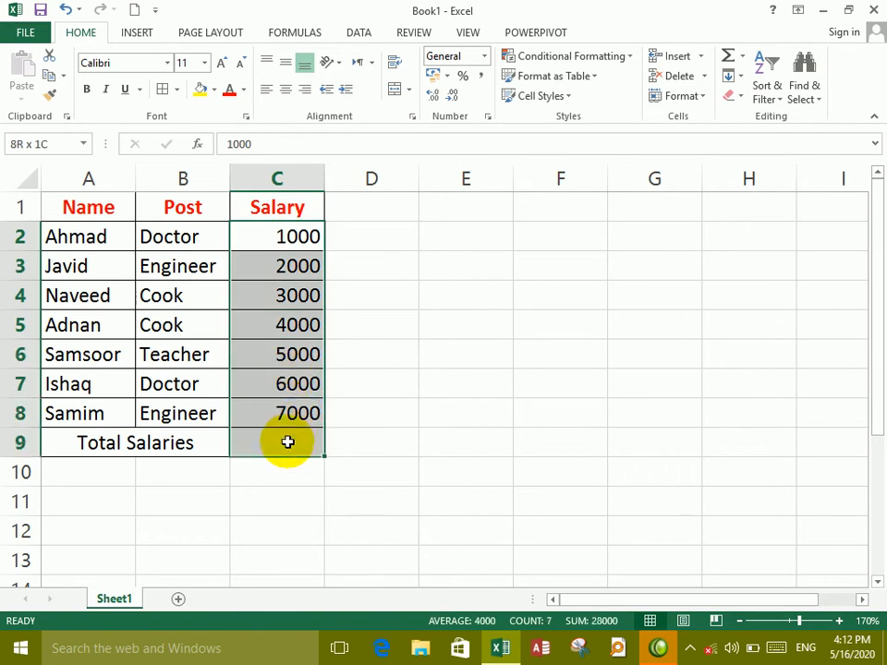
pyautogui.click(729, 57)
# Format the total salary value in C9 in red, bold text.
pyautogui.click(263, 445)
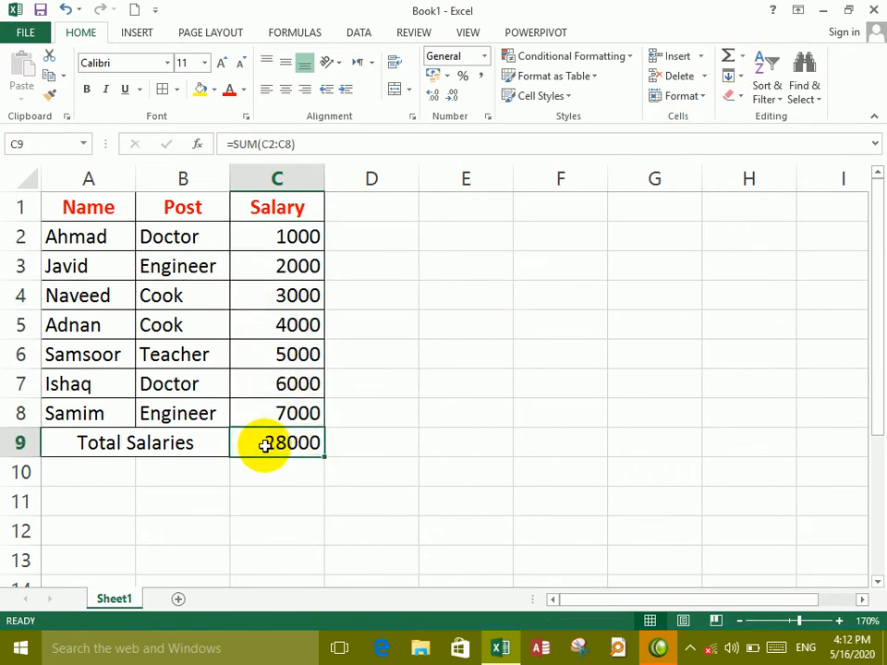
pyautogui.click(227, 92)
pyautogui.click(86, 89)
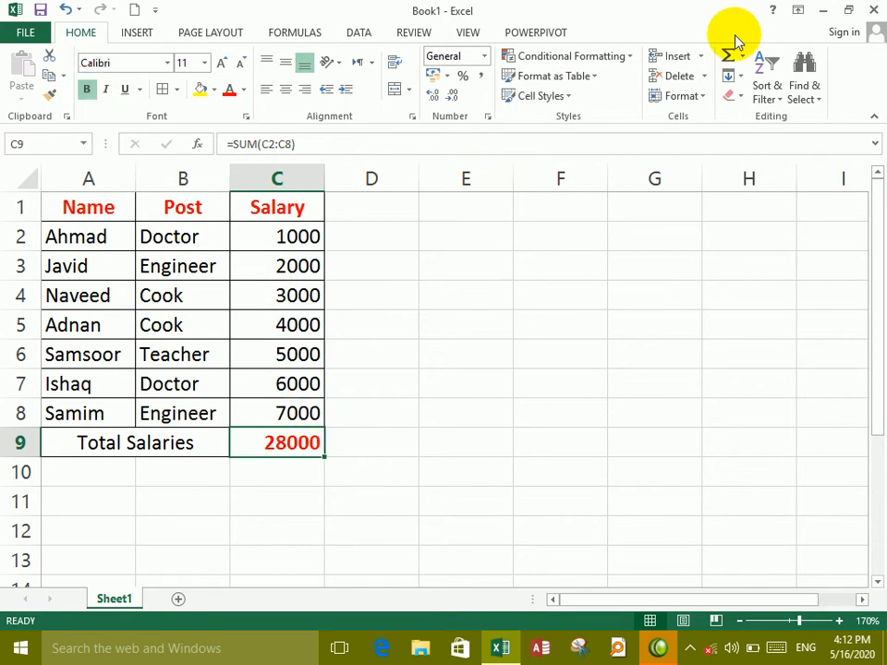
# Clear the total salary formula from cell C9.
pyautogui.click(750, 56)
pyautogui.click(564, 208)
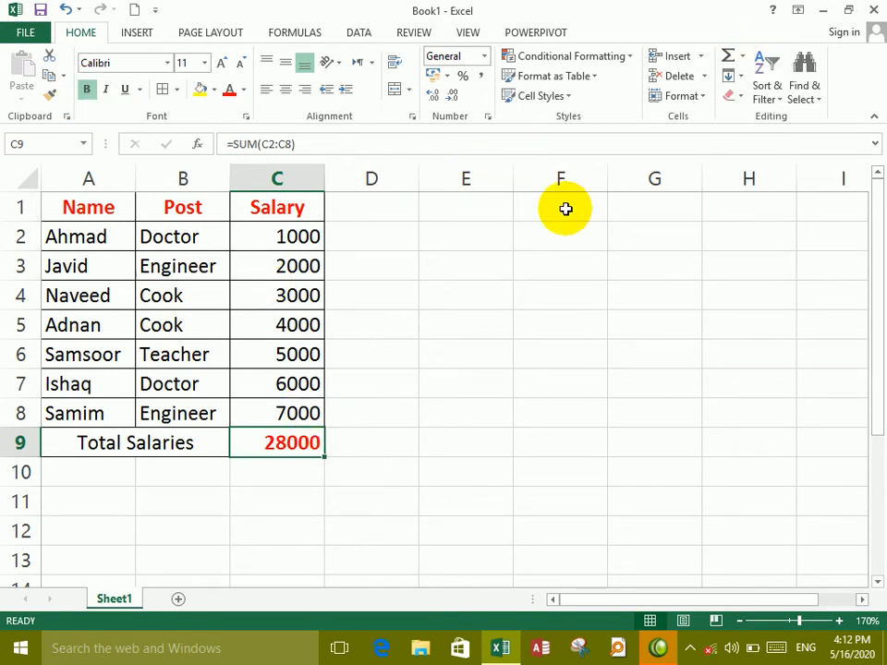
pyautogui.click(361, 389)
pyautogui.click(297, 440)
pyautogui.press('Delete')
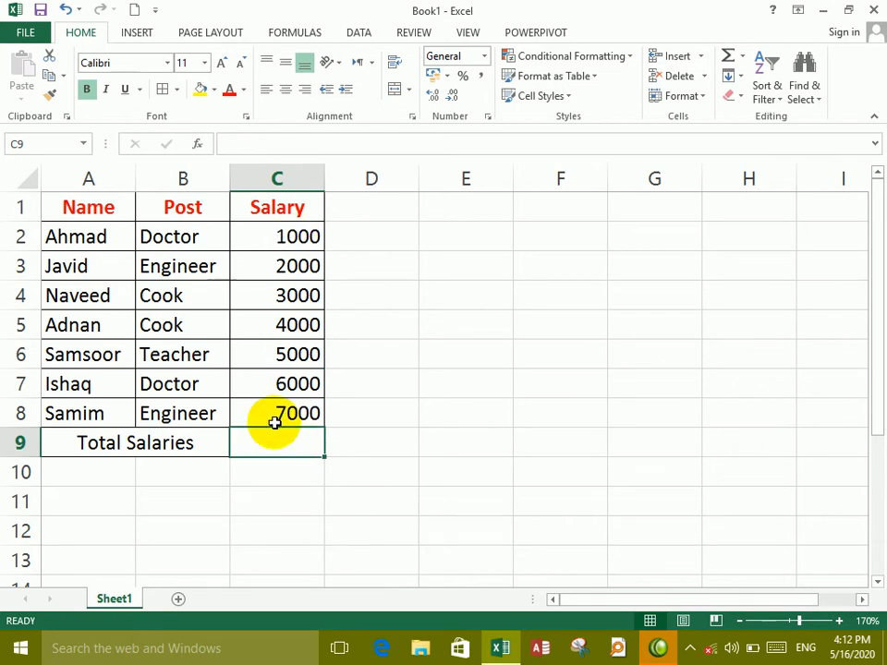
# Enter the formula =AVERAGE(C2:C8) in C9 to average the salaries.
pyautogui.write('=')
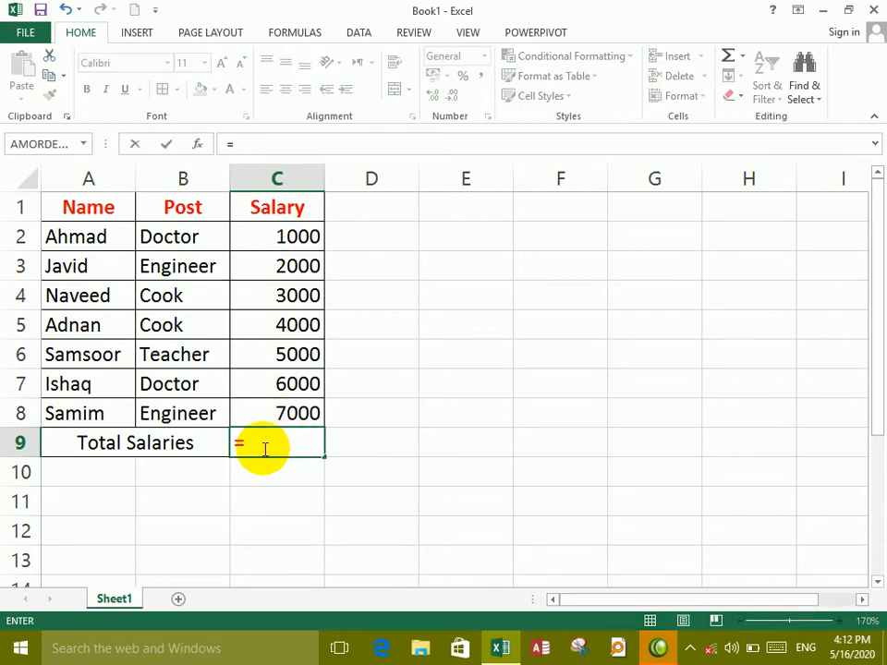
pyautogui.write('a')
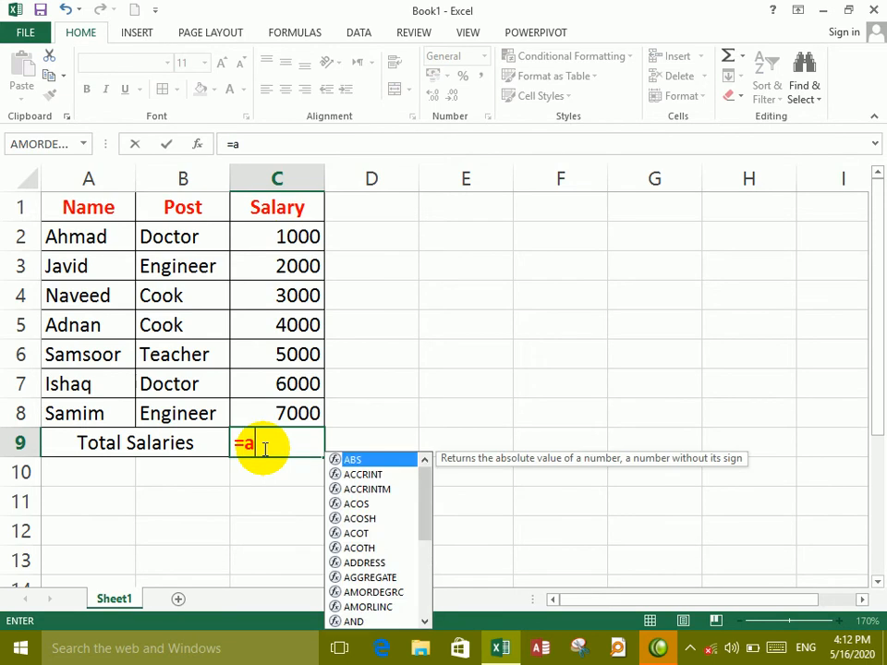
pyautogui.write('ve')
pyautogui.press('Down')
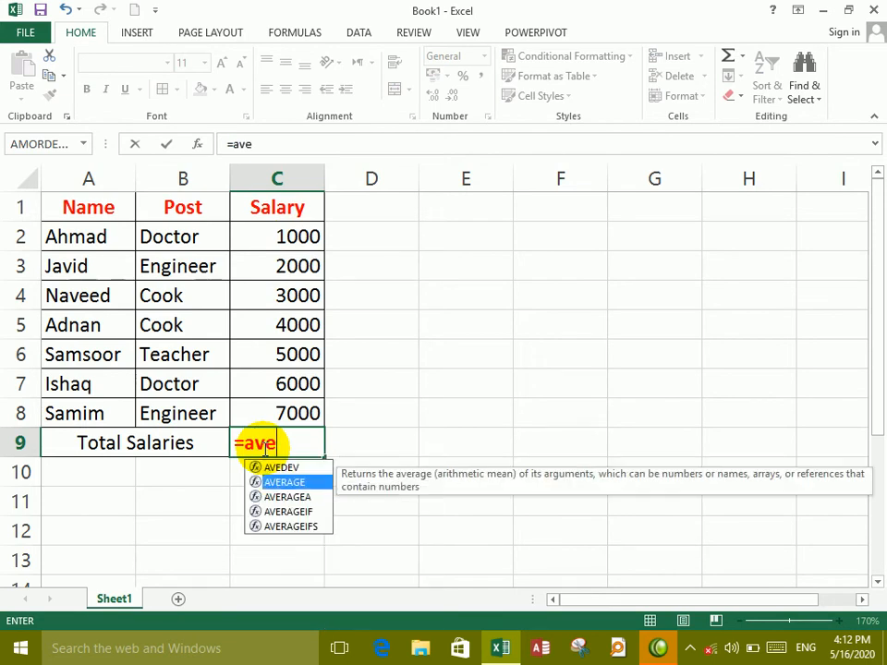
pyautogui.press('Tab')
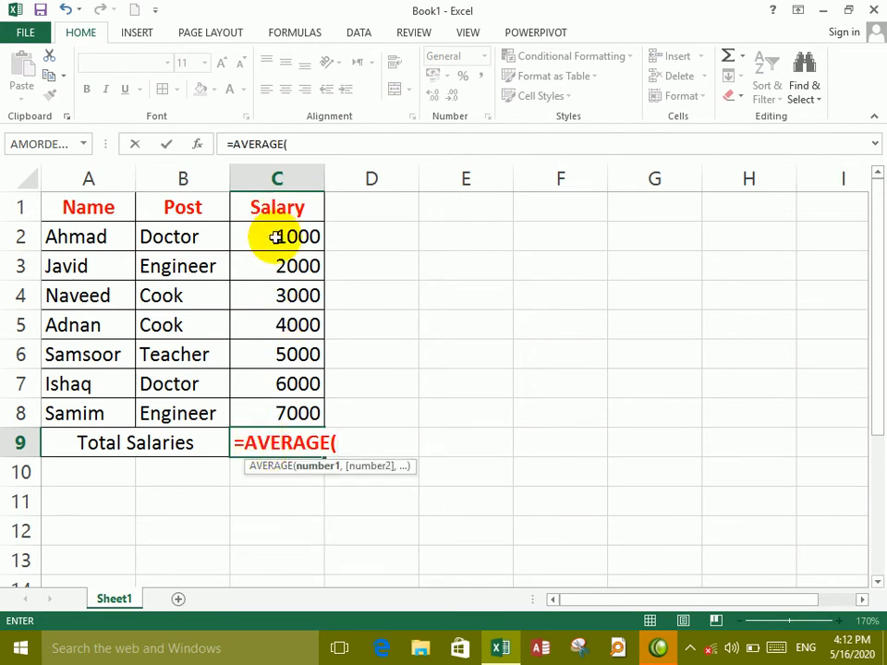
pyautogui.moveTo(274, 236); pyautogui.dragTo(274, 412)
pyautogui.write(')')
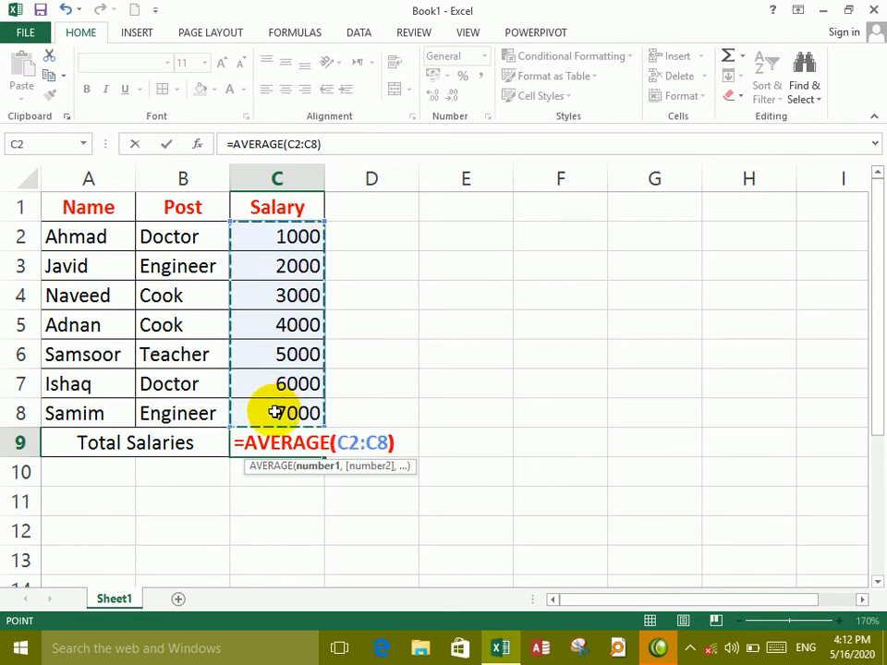
pyautogui.press('Return')
# Clear the typed formula from C9 and insert the average salary there by applying AutoSum's Average function to C2:C9.
pyautogui.click(292, 442)
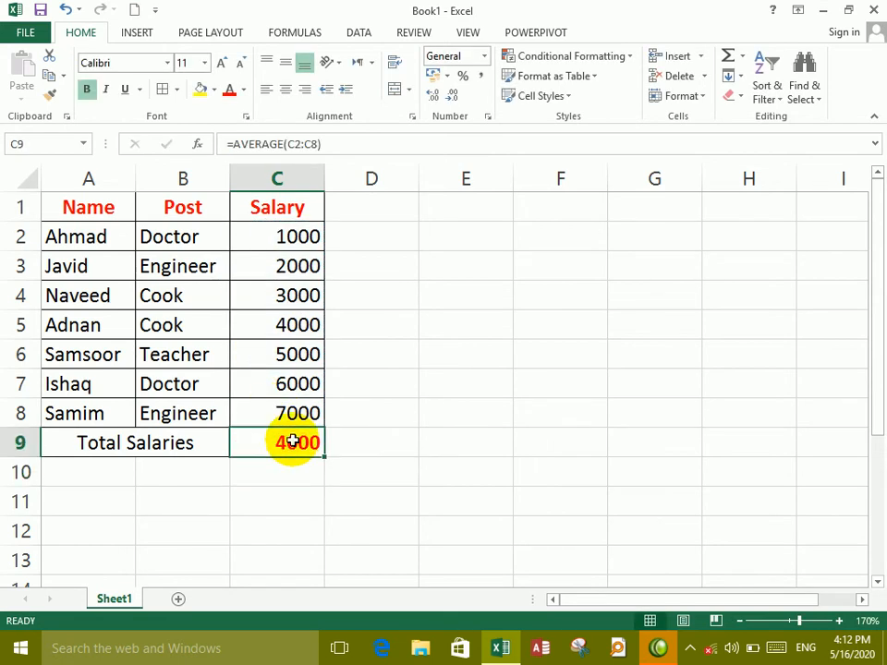
pyautogui.press('Delete')
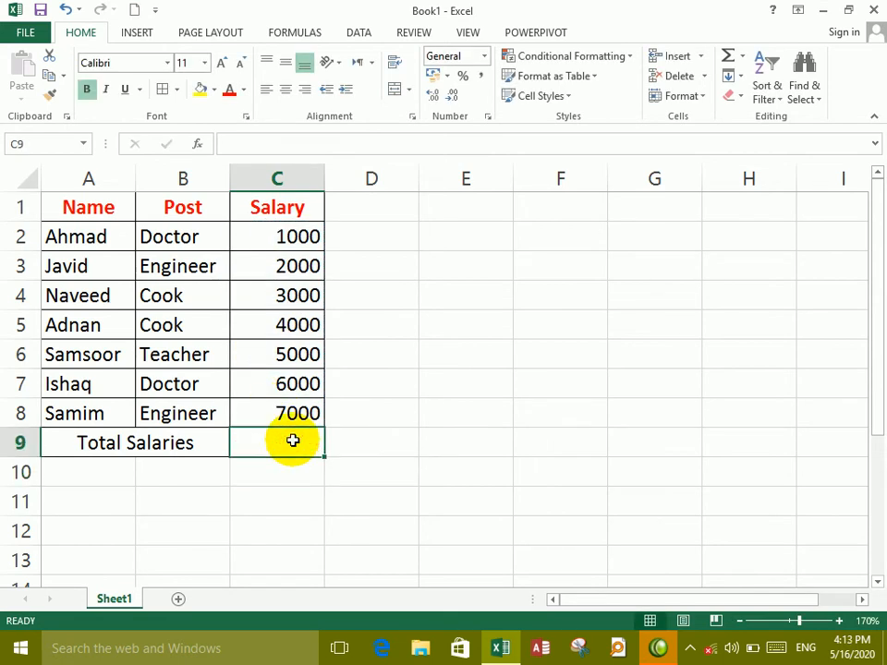
pyautogui.click(378, 421)
pyautogui.click(301, 438)
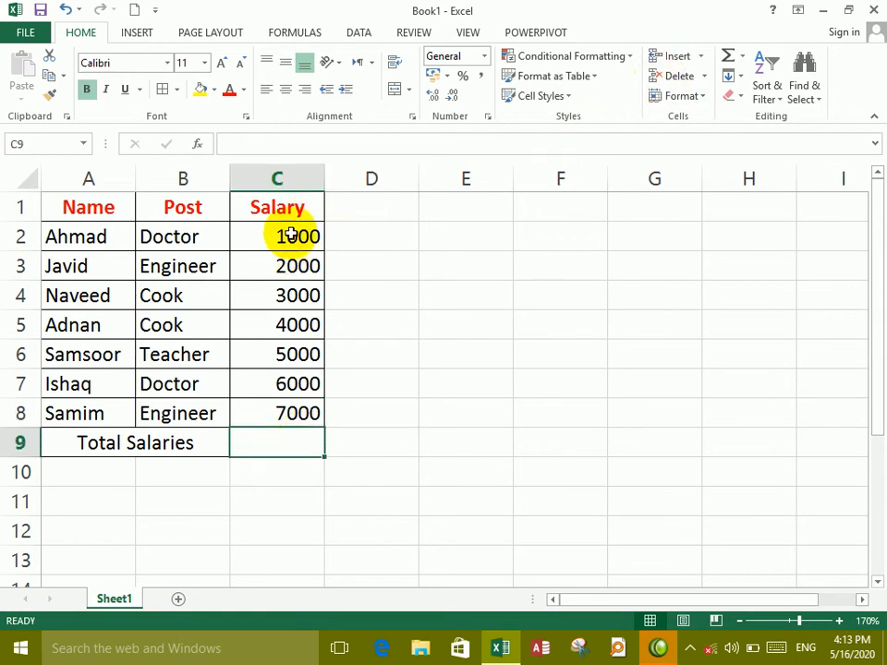
pyautogui.moveTo(290, 235); pyautogui.dragTo(281, 439)
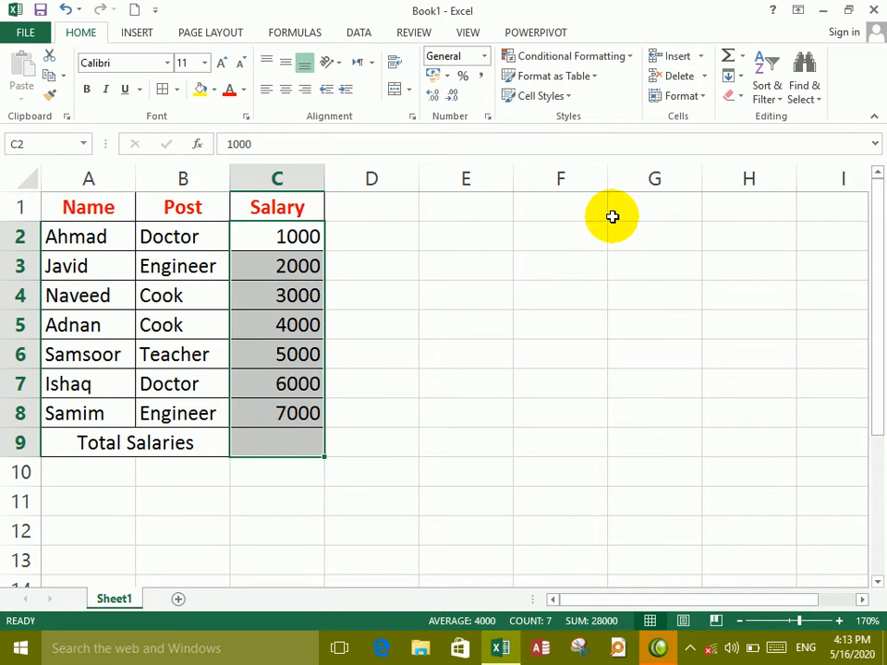
pyautogui.click(741, 56)
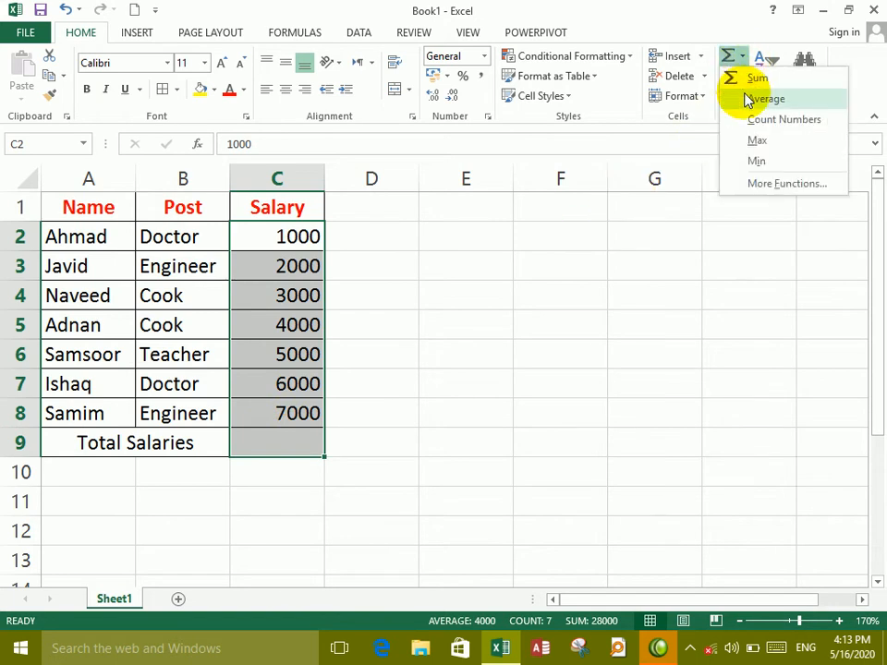
pyautogui.click(747, 98)
pyautogui.click(394, 404)
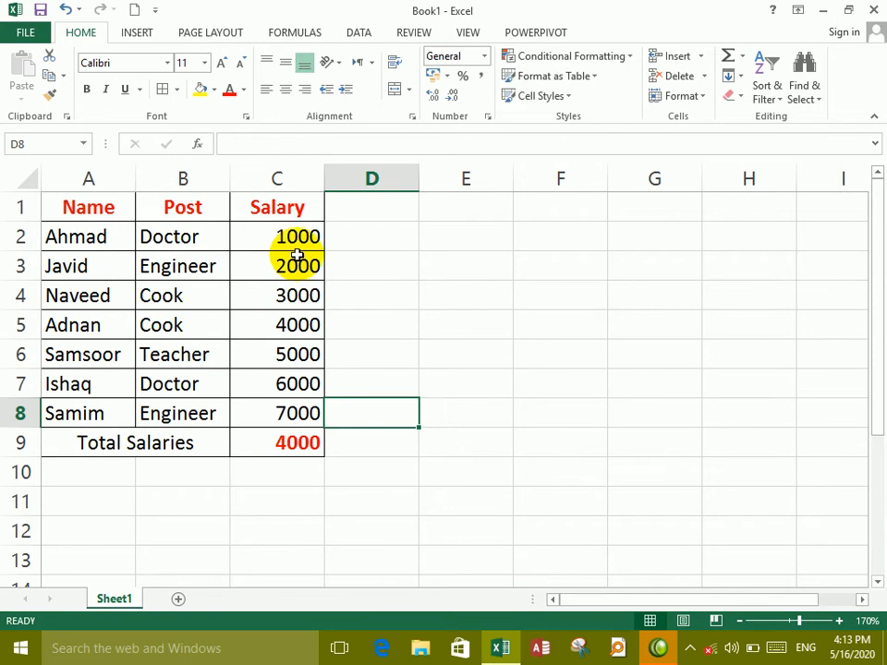
pyautogui.moveTo(295, 242); pyautogui.dragTo(297, 411)
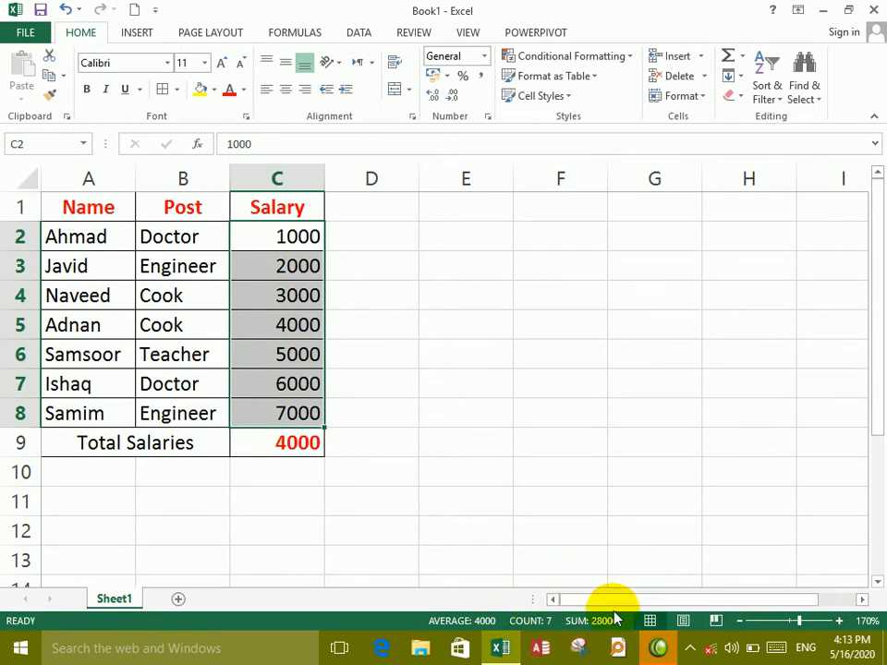
# Remove the average from C9 and enter the formula =COUNT(C2:C8) there instead.
pyautogui.click(317, 441)
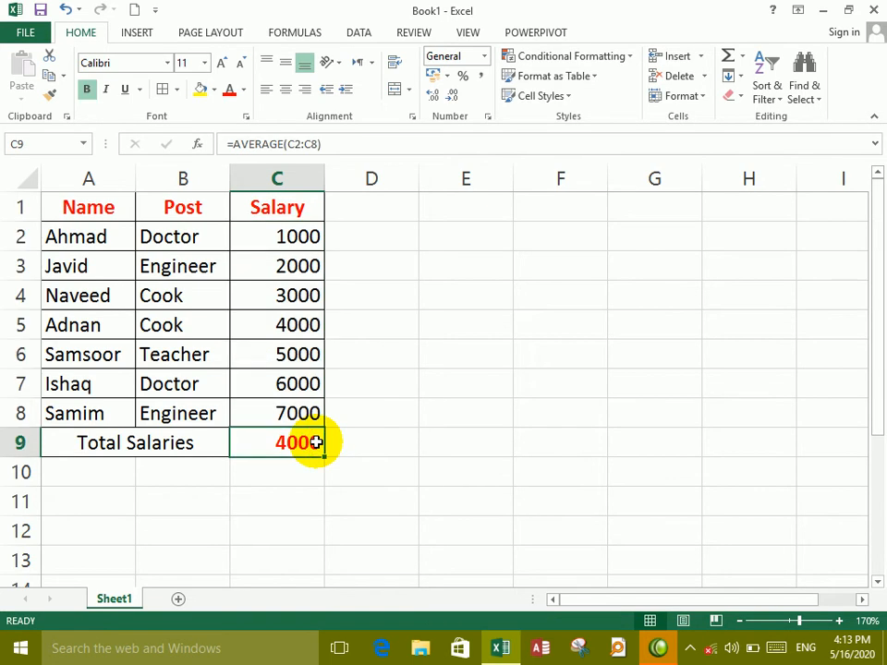
pyautogui.press('Delete')
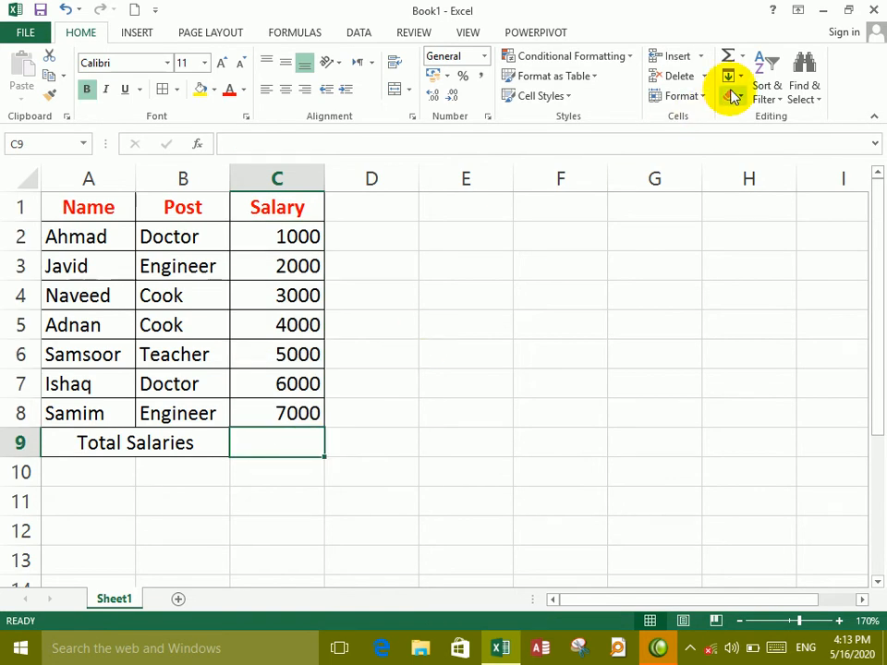
pyautogui.click(741, 57)
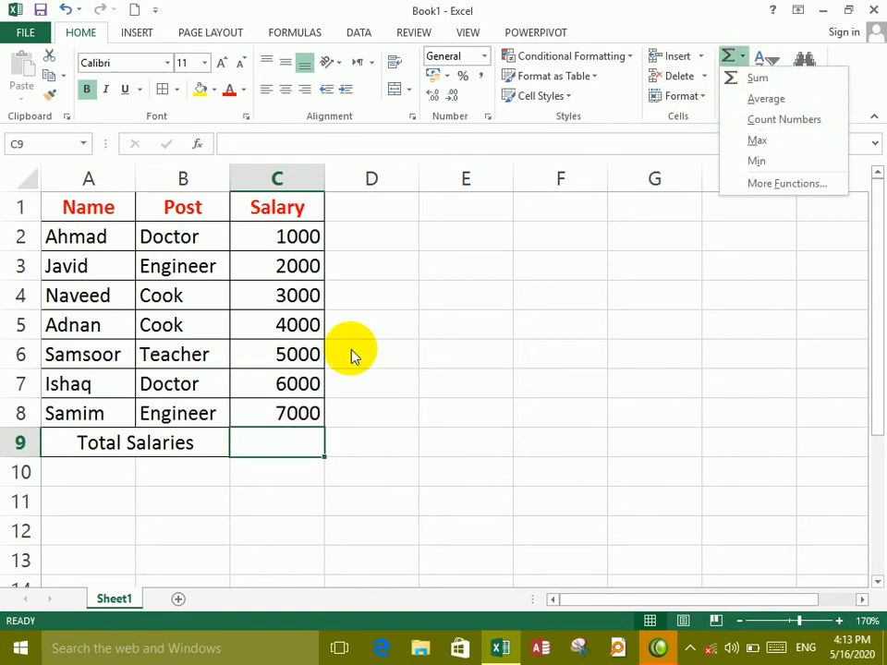
pyautogui.click(286, 237)
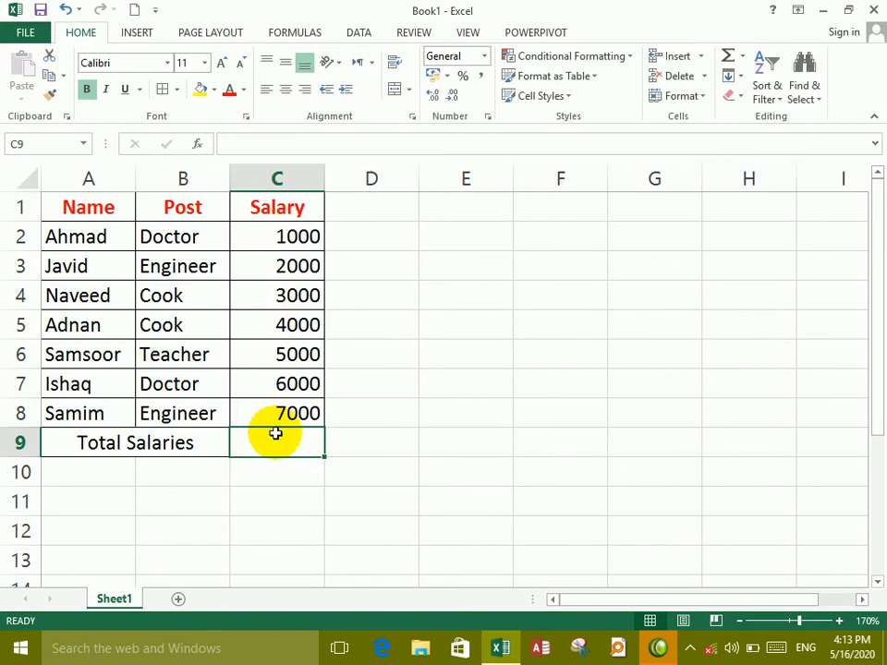
pyautogui.write('=coun')
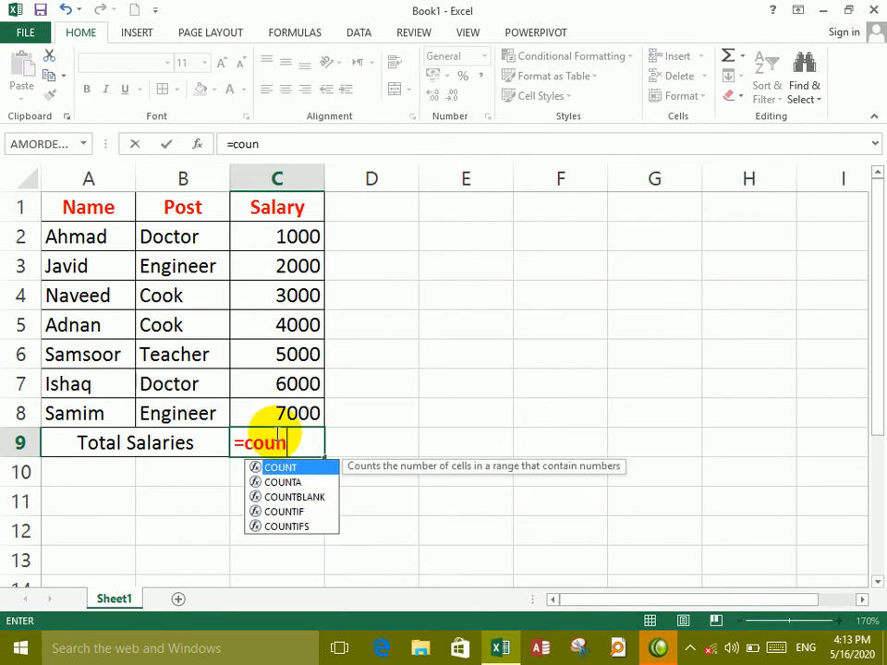
pyautogui.write('t')
pyautogui.press('Tab')
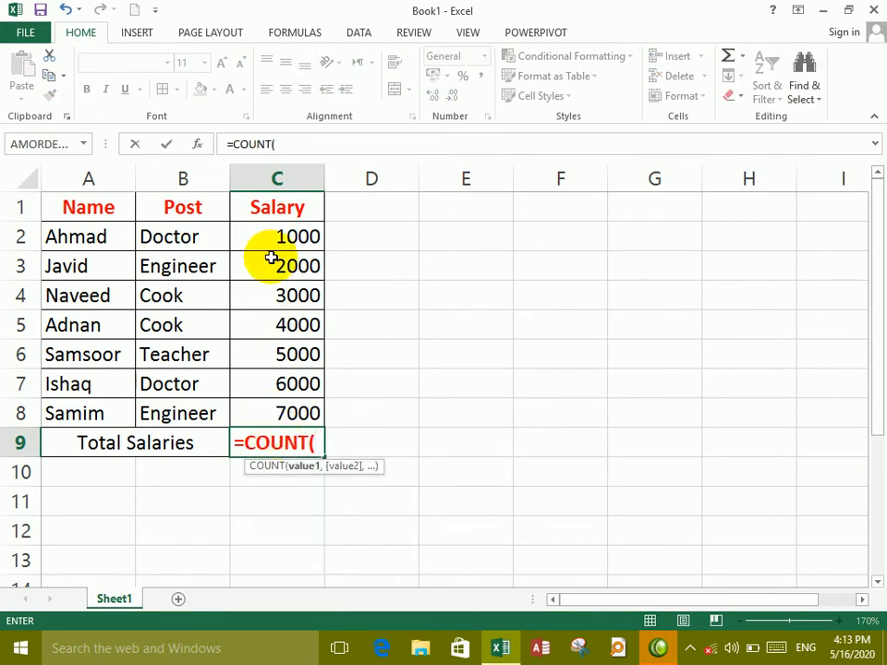
pyautogui.moveTo(272, 248); pyautogui.dragTo(277, 412)
pyautogui.write(')')
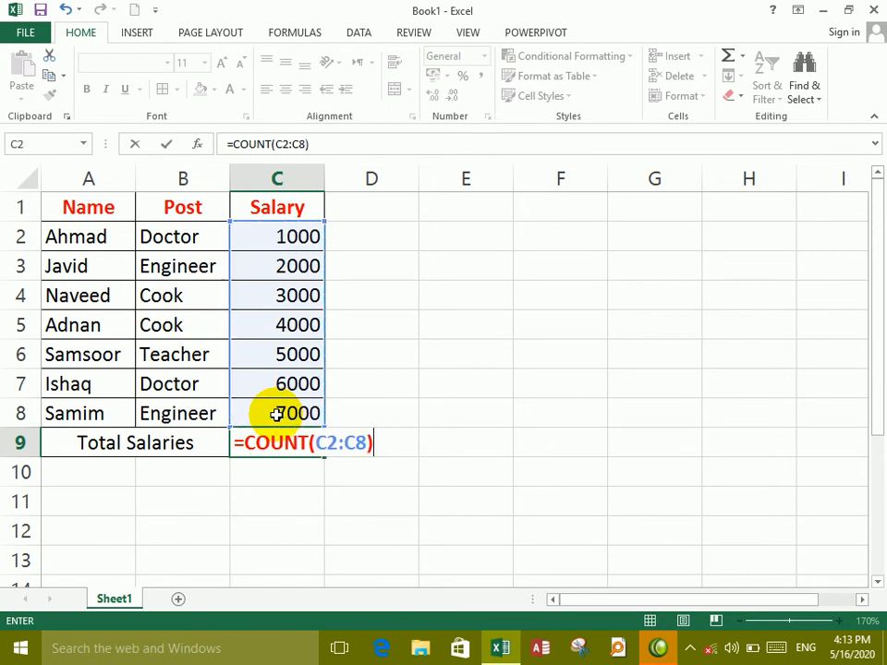
pyautogui.press('Return')
# Replace the typed count in C9 by applying AutoSum's Count Numbers function to C2:C9, and clear its result.
pyautogui.click(292, 435)
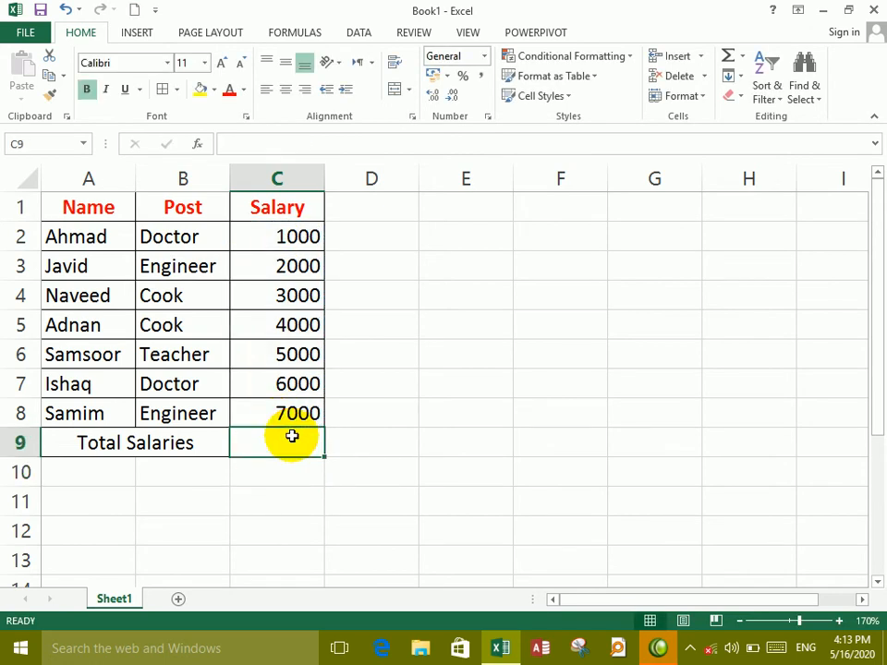
pyautogui.moveTo(289, 232); pyautogui.dragTo(309, 432)
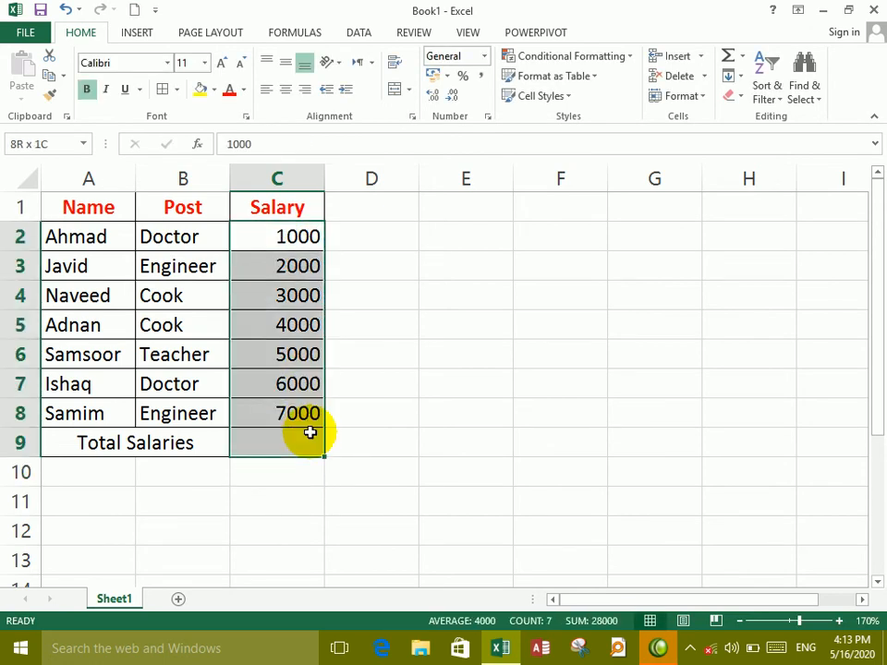
pyautogui.click(742, 57)
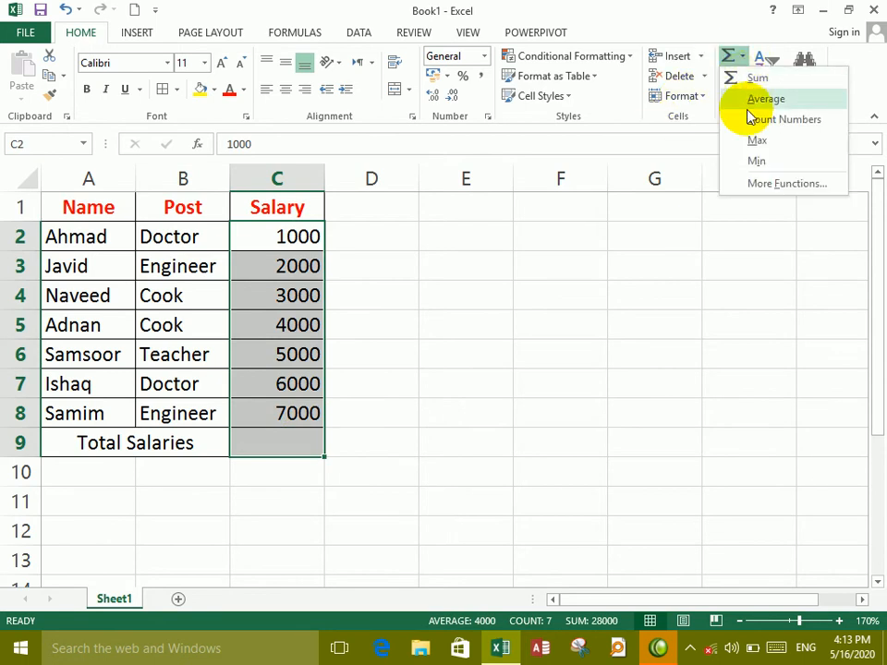
pyautogui.click(751, 121)
pyautogui.click(293, 445)
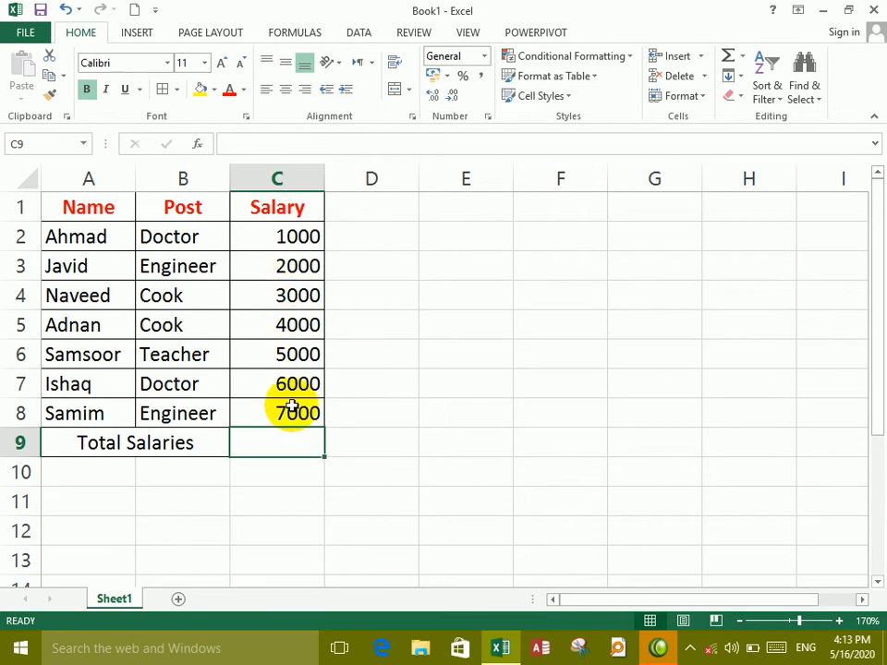
# Find the highest salary in C9 by applying AutoSum's Max function to C2:C9, and clear the result.
pyautogui.click(742, 57)
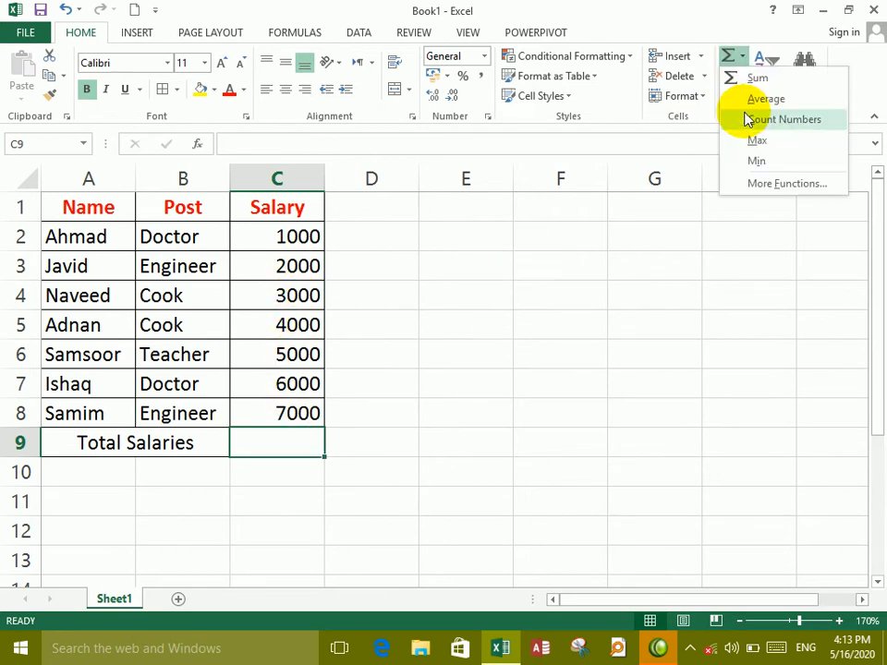
pyautogui.click(268, 450)
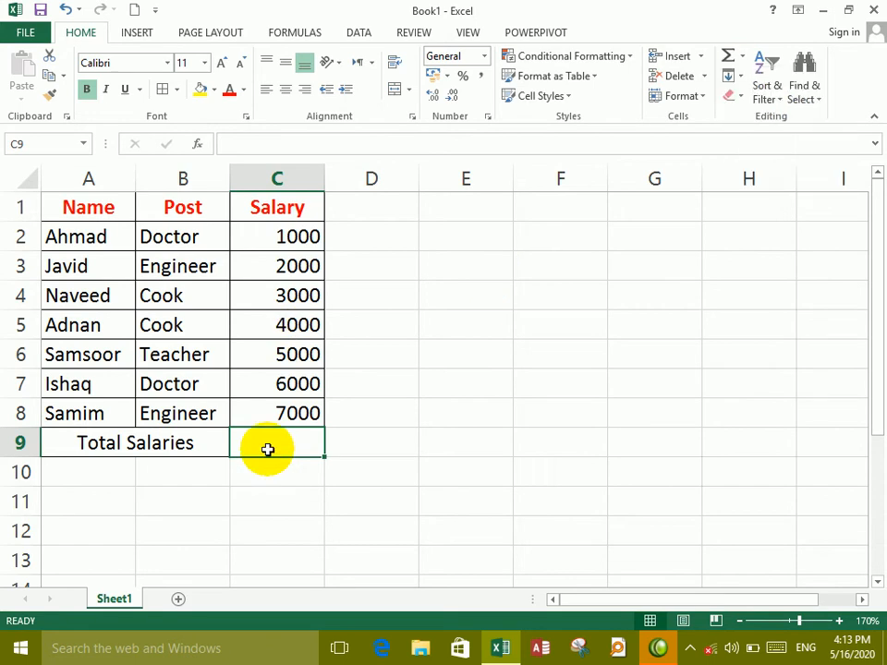
pyautogui.moveTo(287, 236); pyautogui.dragTo(299, 444)
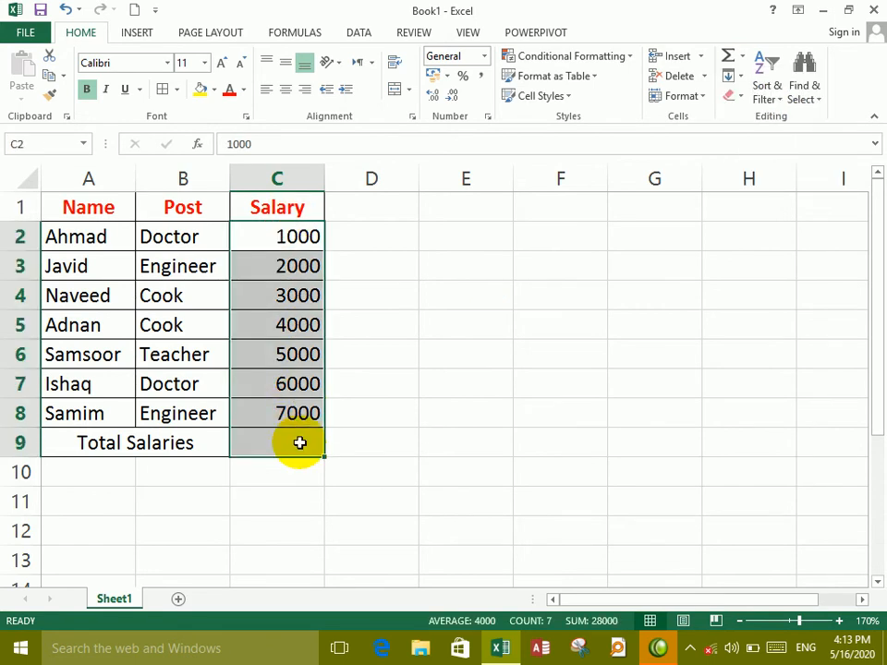
pyautogui.click(744, 58)
pyautogui.click(757, 139)
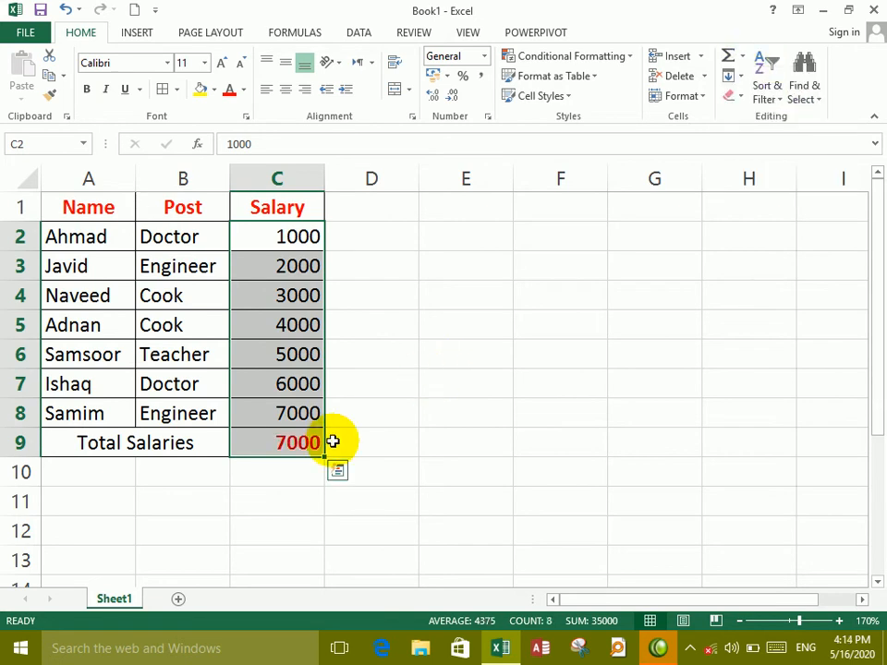
pyautogui.click(284, 451)
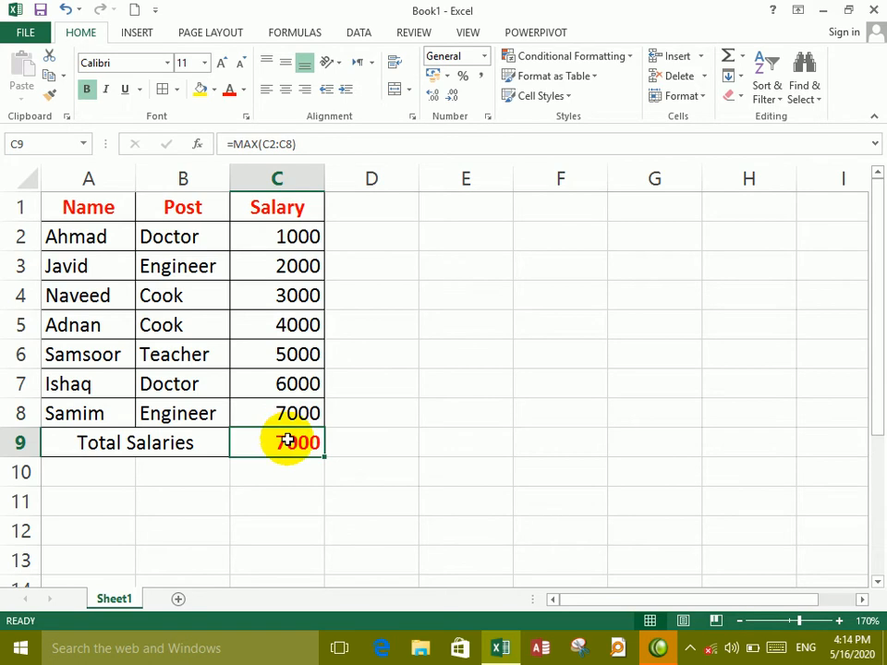
pyautogui.press('Delete')
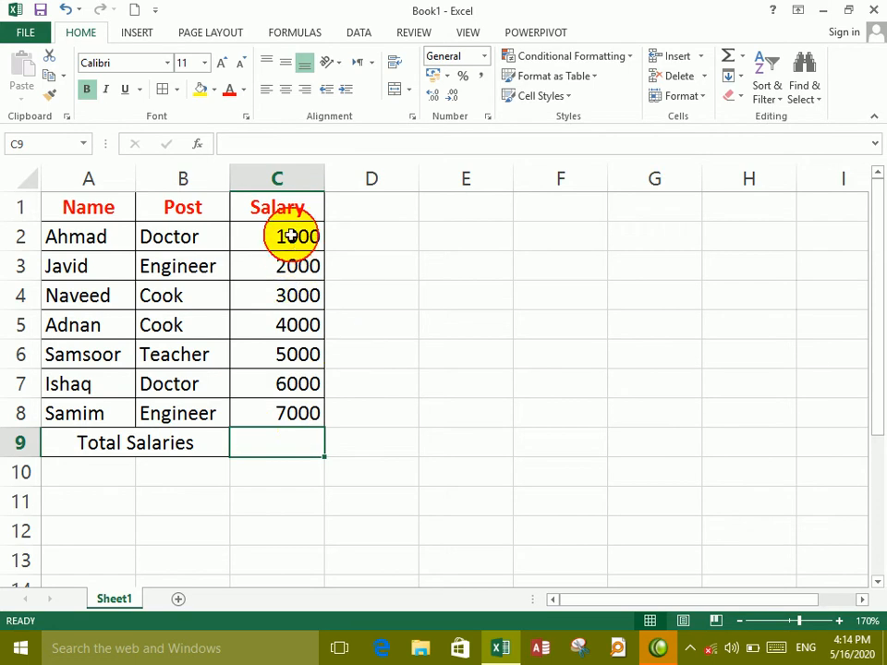
# Find the lowest salary in C9 by applying AutoSum's Min function to C2:C9, and clear the result.
pyautogui.moveTo(287, 233); pyautogui.dragTo(291, 444)
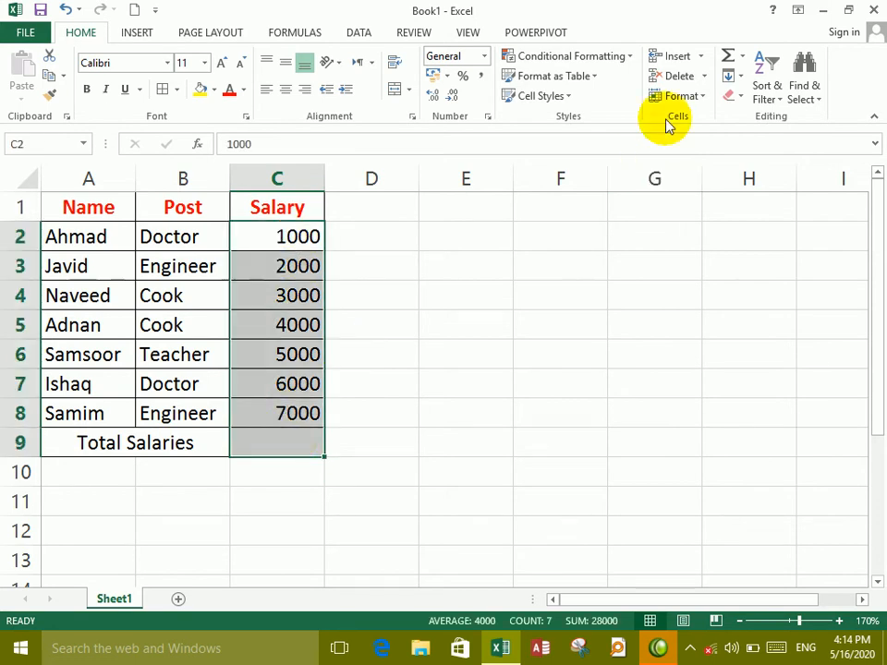
pyautogui.click(744, 63)
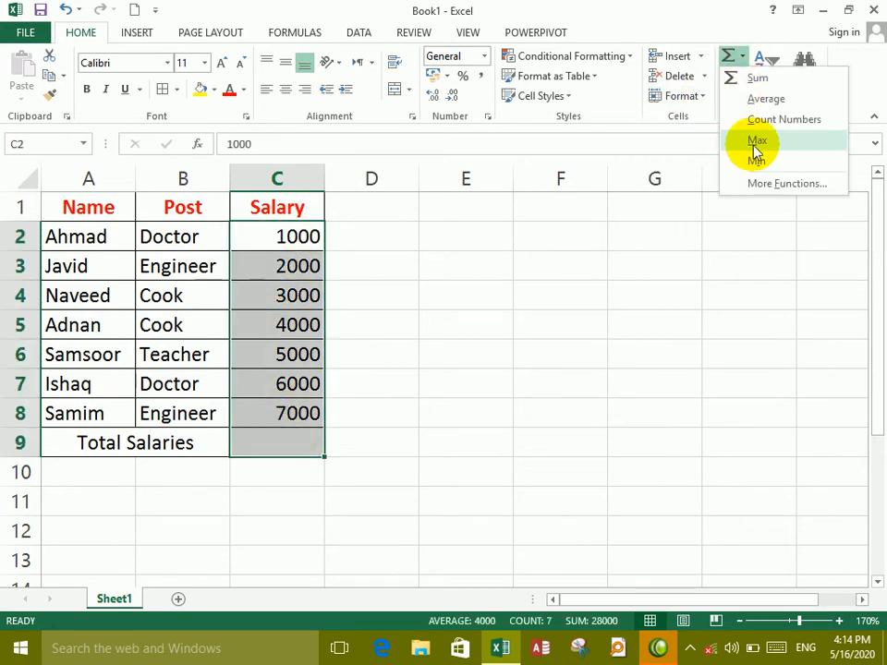
pyautogui.click(758, 159)
pyautogui.click(262, 450)
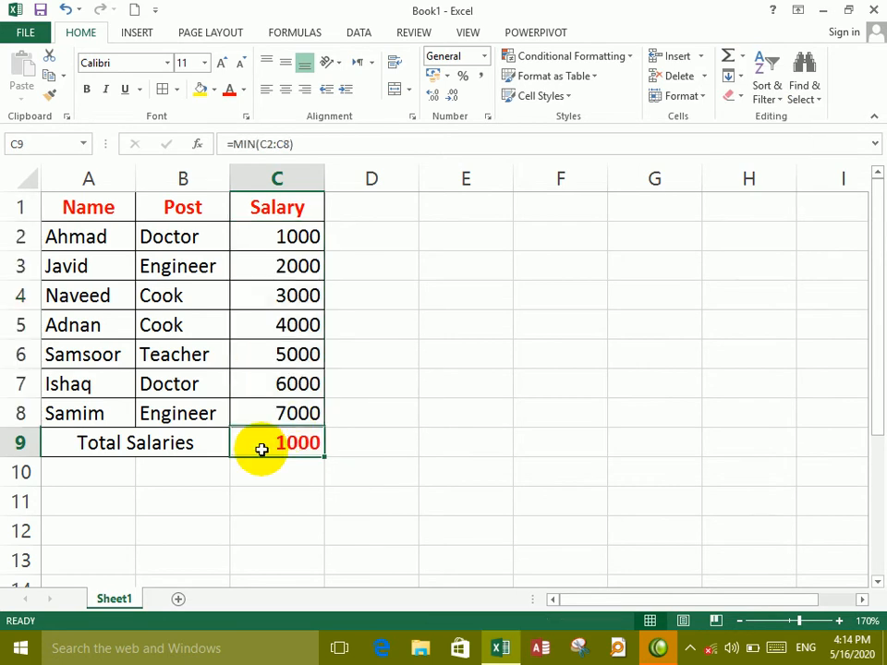
pyautogui.press('Delete')
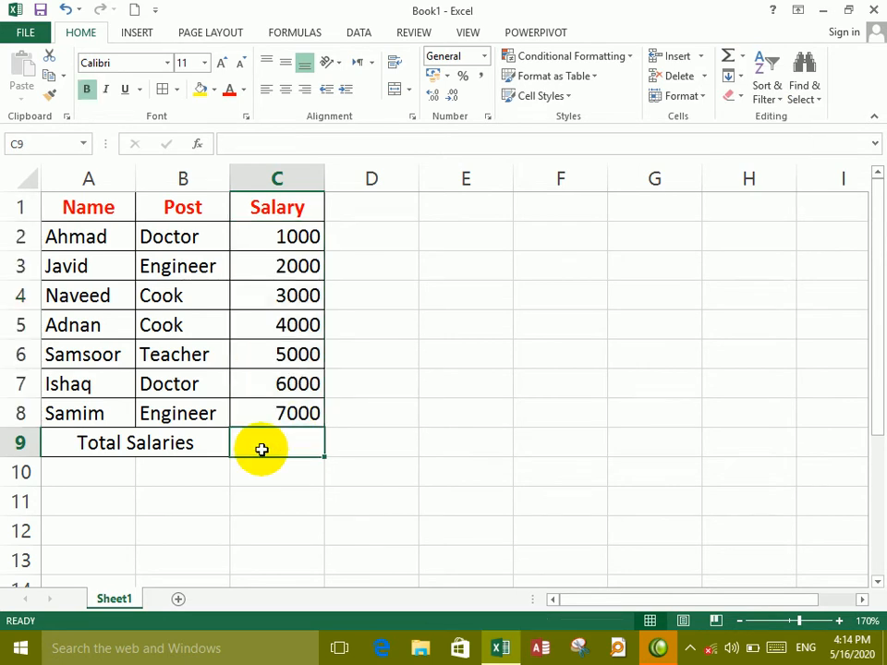
pyautogui.click(448, 358)
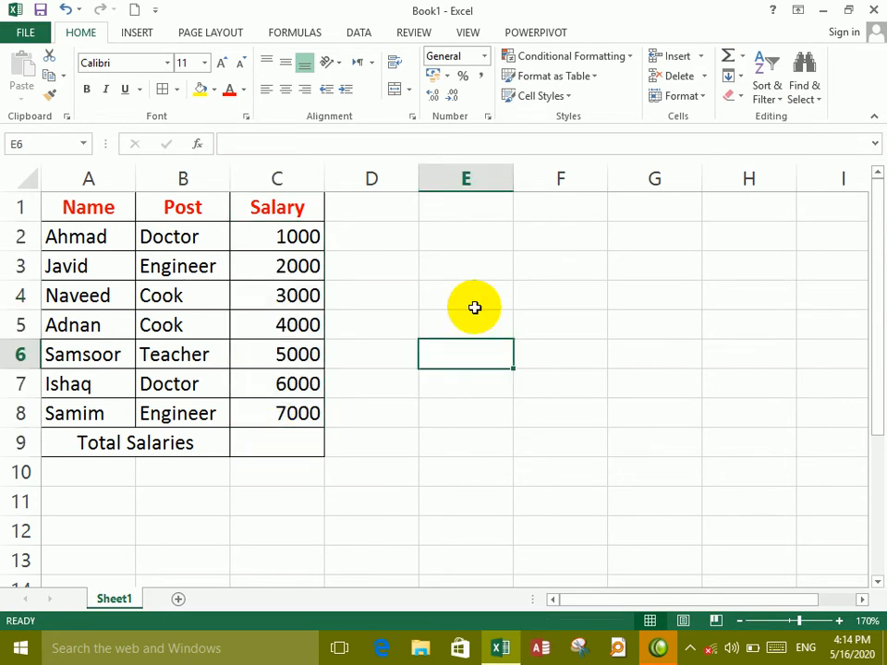
pyautogui.click(744, 60)
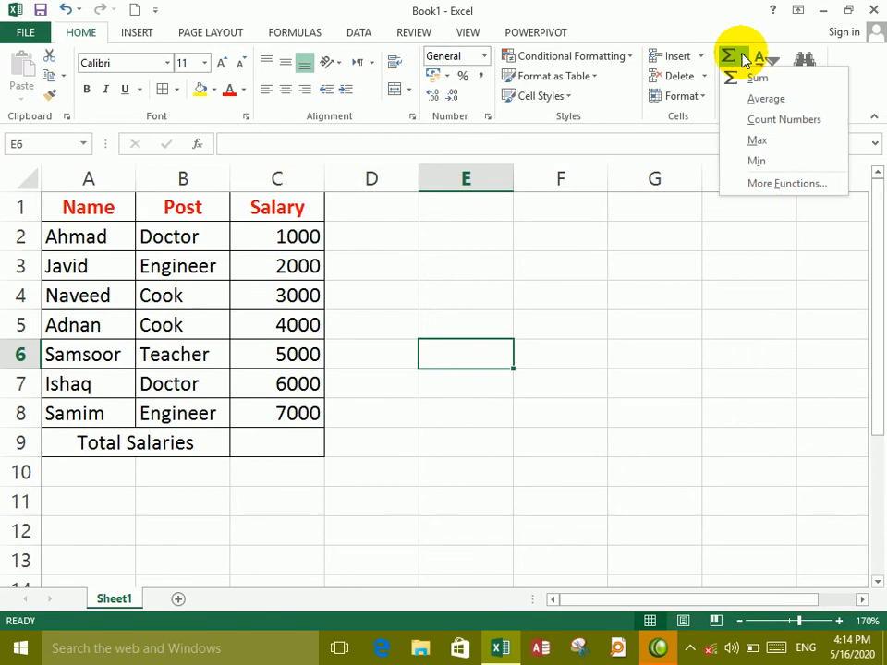
pyautogui.click(759, 181)
pyautogui.click(667, 137)
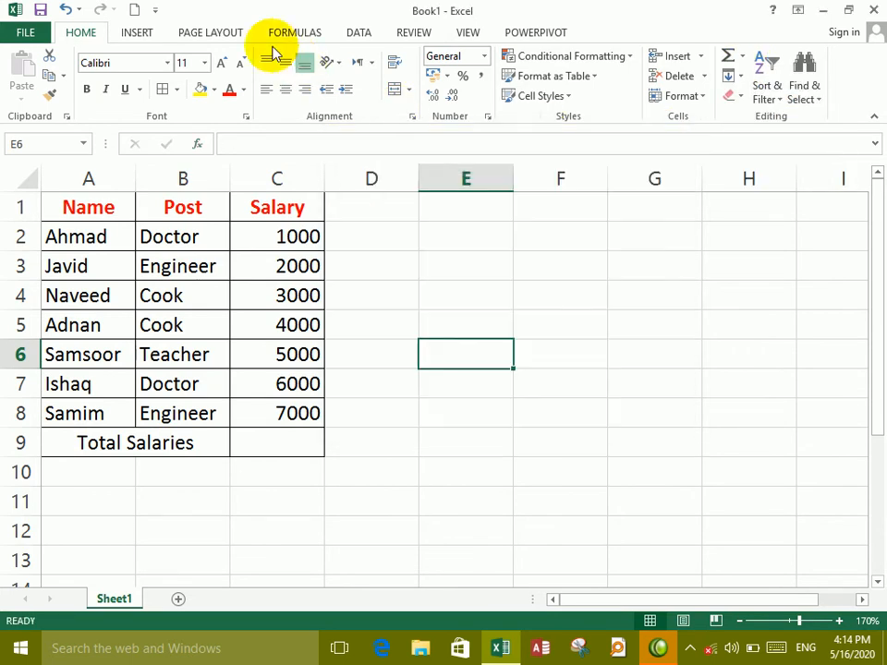
pyautogui.click(279, 35)
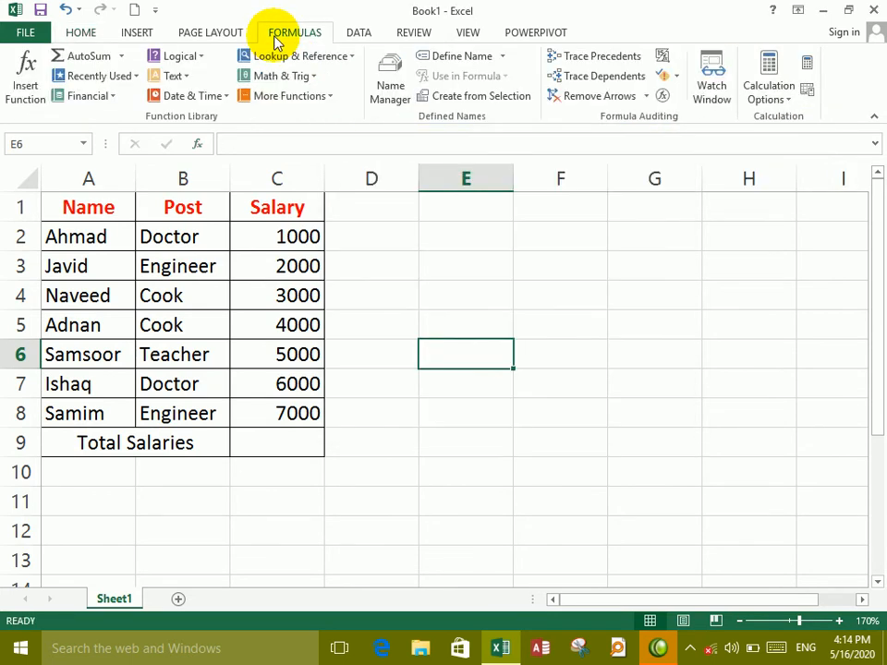
pyautogui.click(90, 41)
pyautogui.click(737, 77)
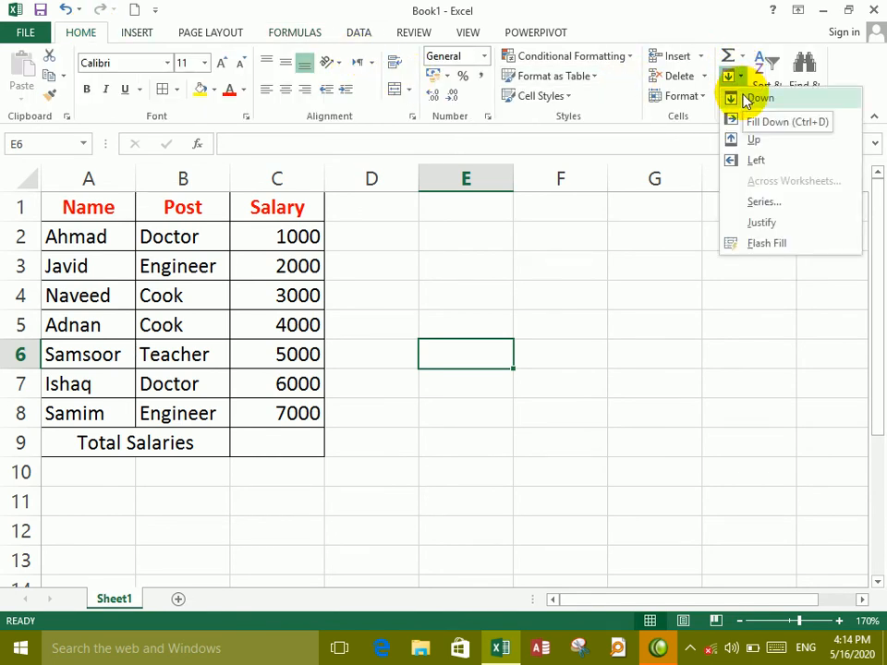
# Add a Course heading in D1 and apply borders to D1:D9.
pyautogui.click(394, 206)
pyautogui.click(392, 204)
pyautogui.write('Course')
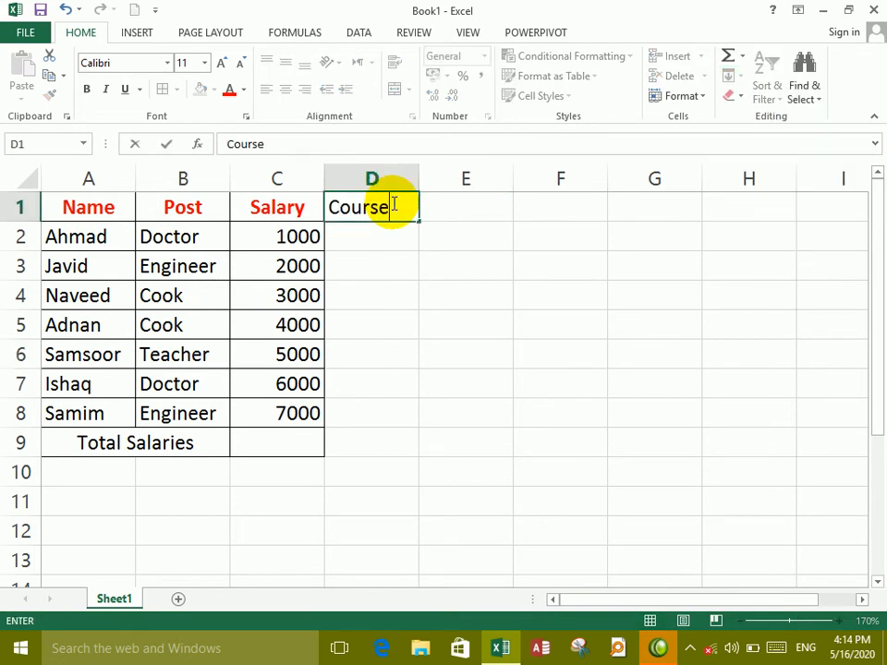
pyautogui.press('Return')
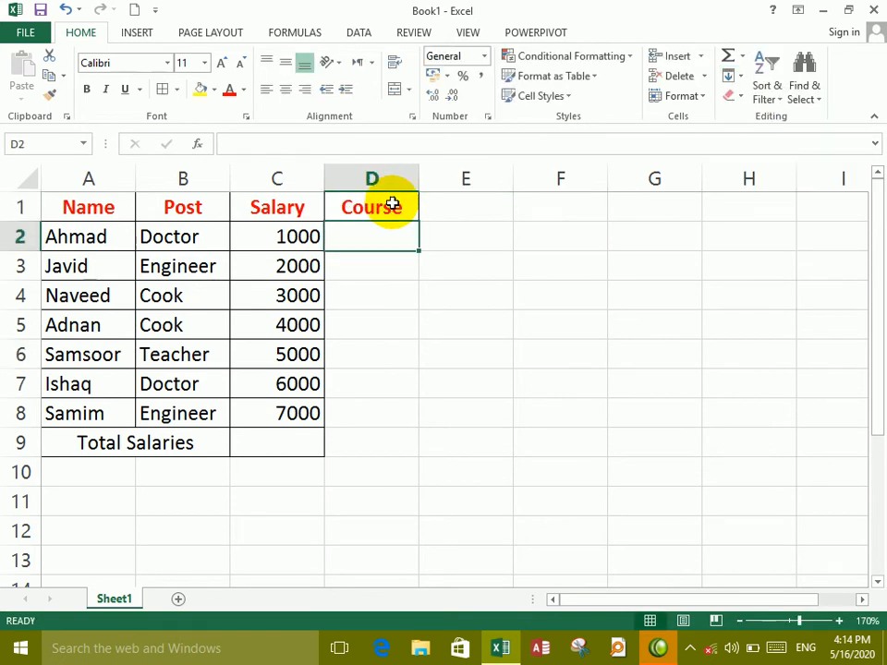
pyautogui.moveTo(393, 203)
pyautogui.mouseDown()
pyautogui.moveTo(379, 248)
pyautogui.moveTo(379, 435)
pyautogui.mouseUp()
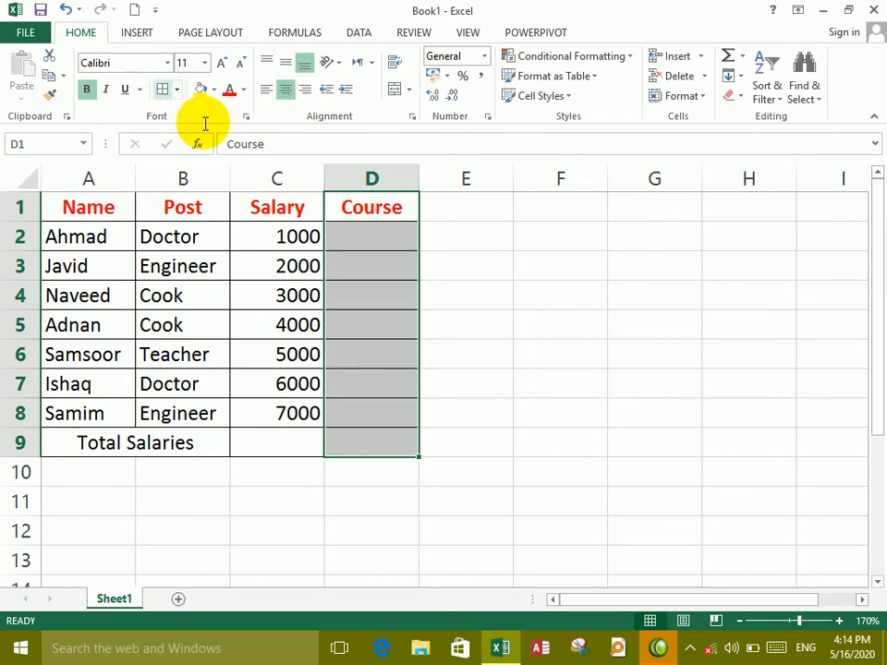
# Enter TEC as the first course in D2 and centre it in the cell.
pyautogui.click(368, 239)
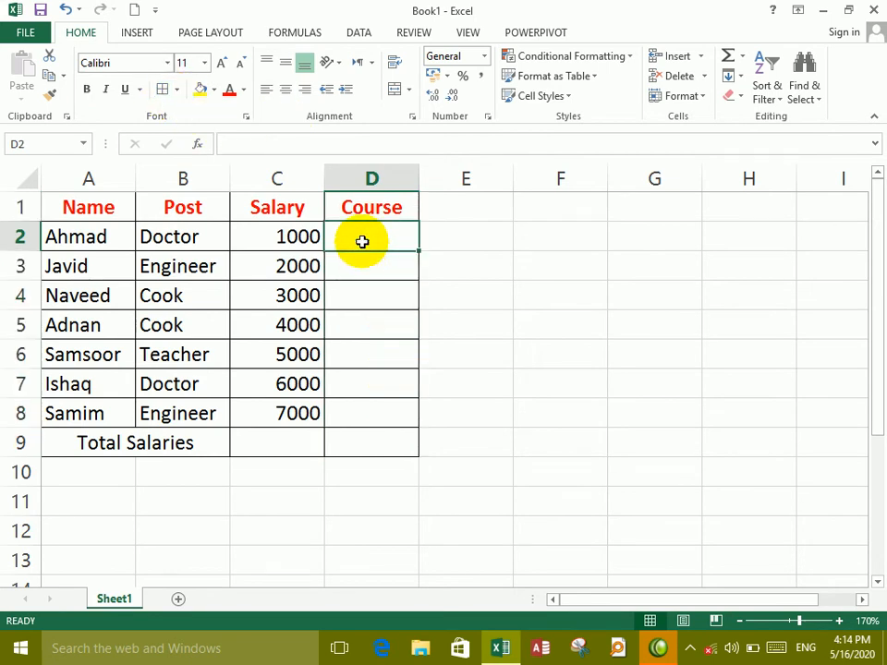
pyautogui.write('Ta')
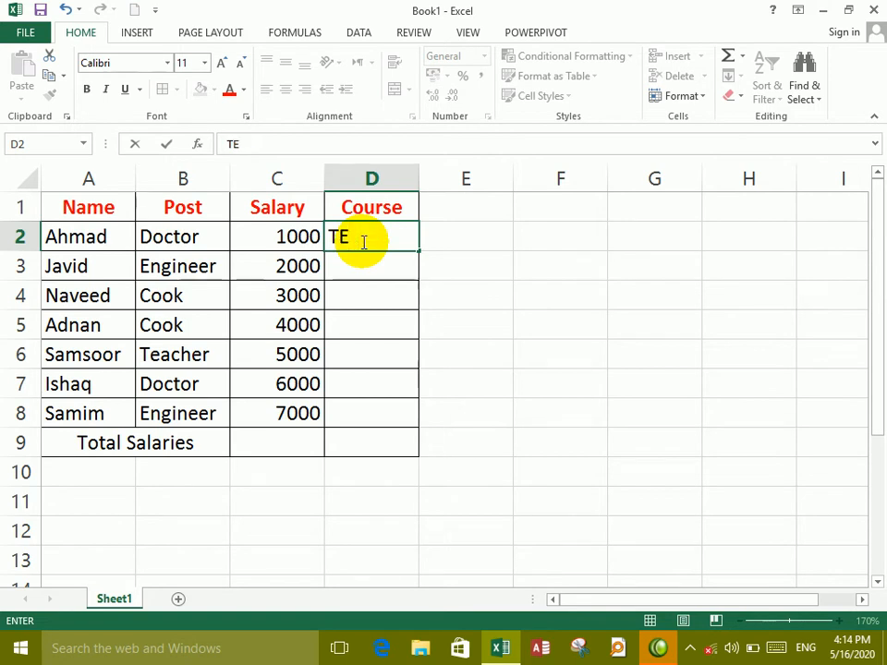
pyautogui.click(354, 235)
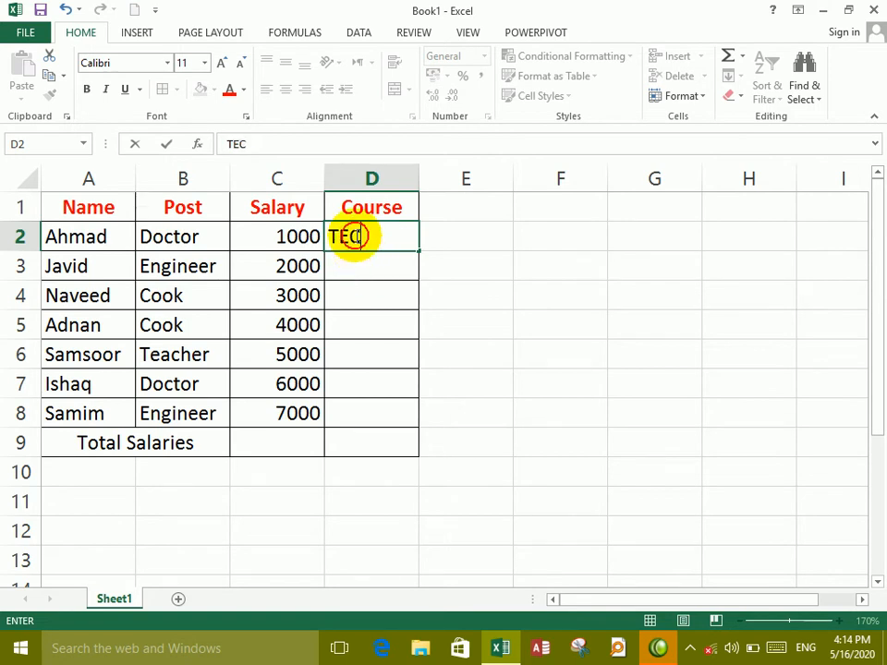
pyautogui.click(357, 265)
pyautogui.click(353, 237)
pyautogui.click(284, 88)
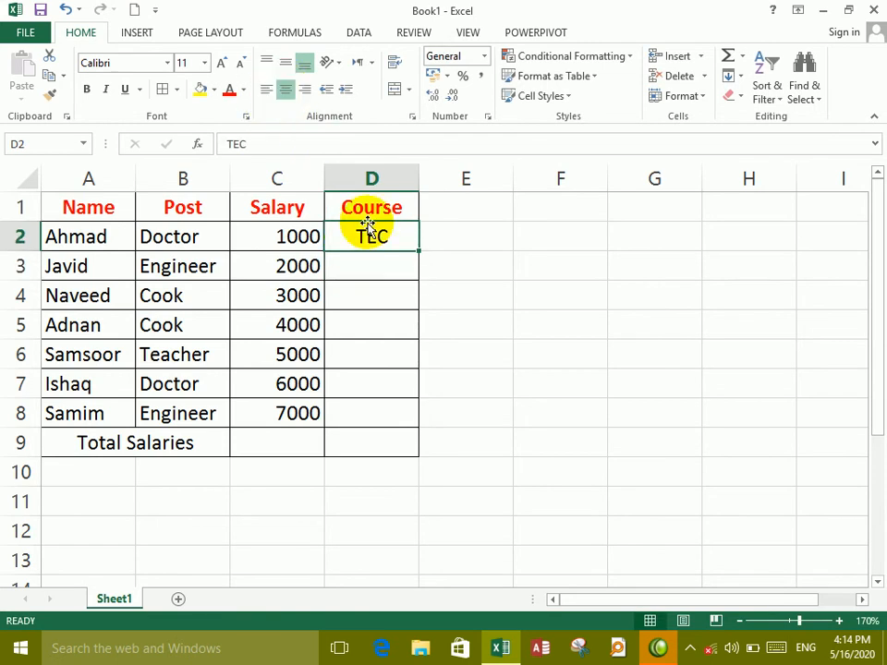
# Use Fill Down to copy TEC from D2 through D8, and undo the fill.
pyautogui.moveTo(375, 236); pyautogui.dragTo(376, 441)
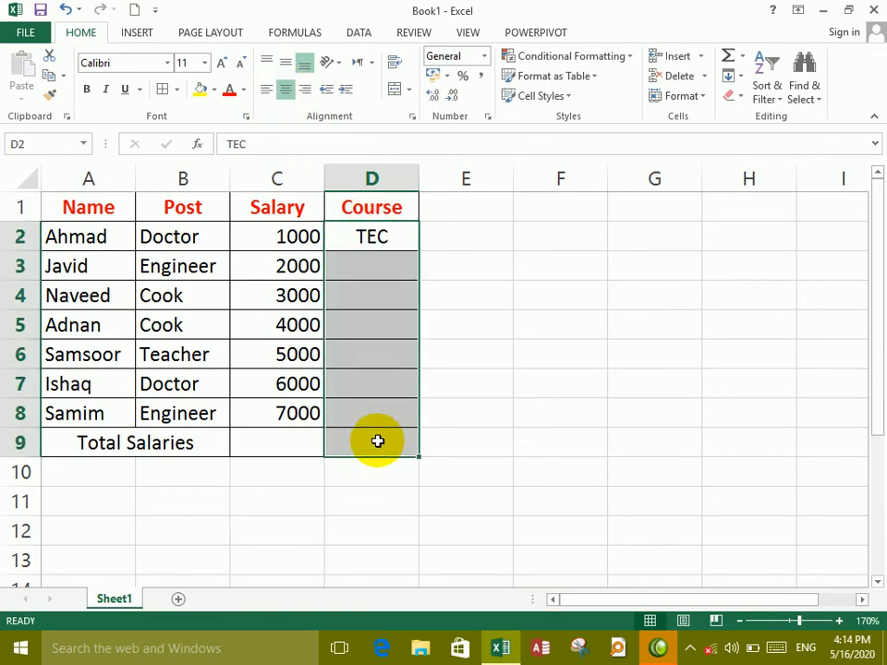
pyautogui.moveTo(370, 234); pyautogui.dragTo(370, 424)
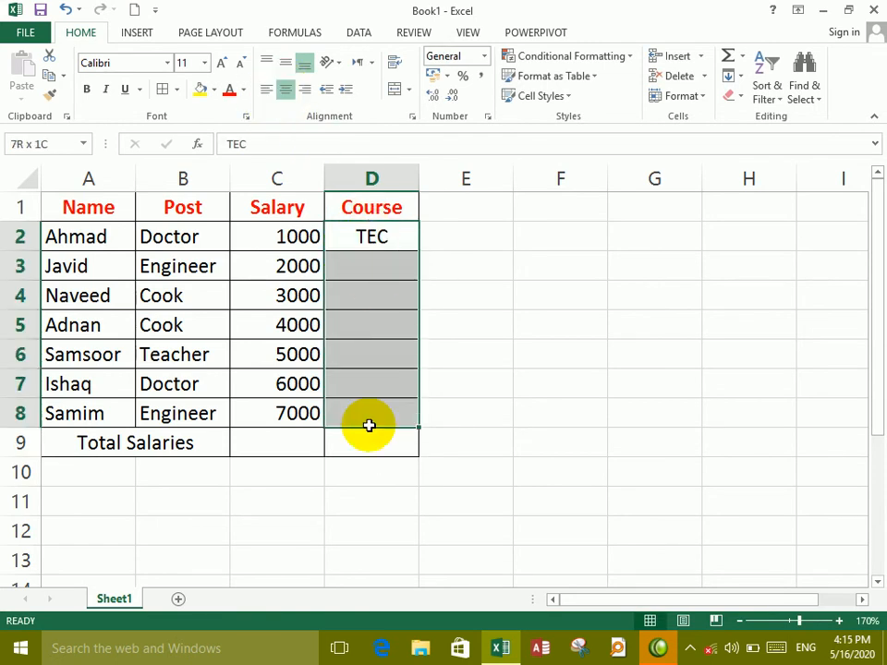
pyautogui.click(730, 77)
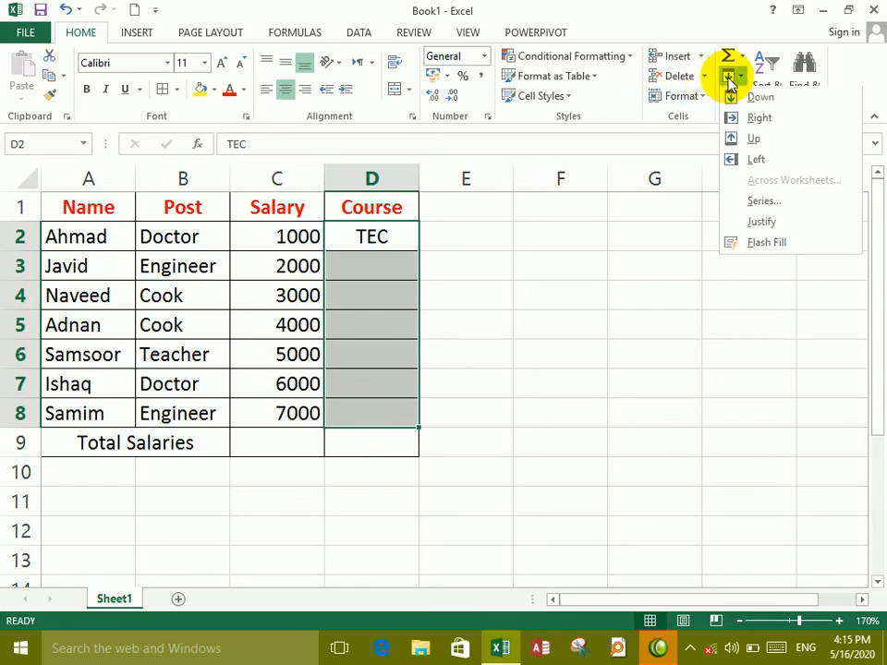
pyautogui.click(736, 100)
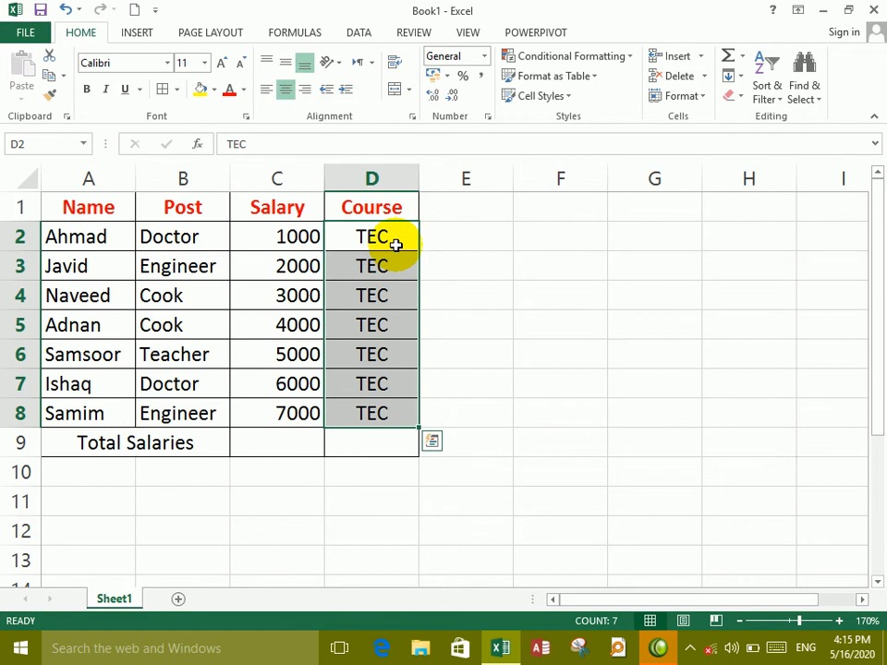
pyautogui.hotkey('ctrl', 'z')
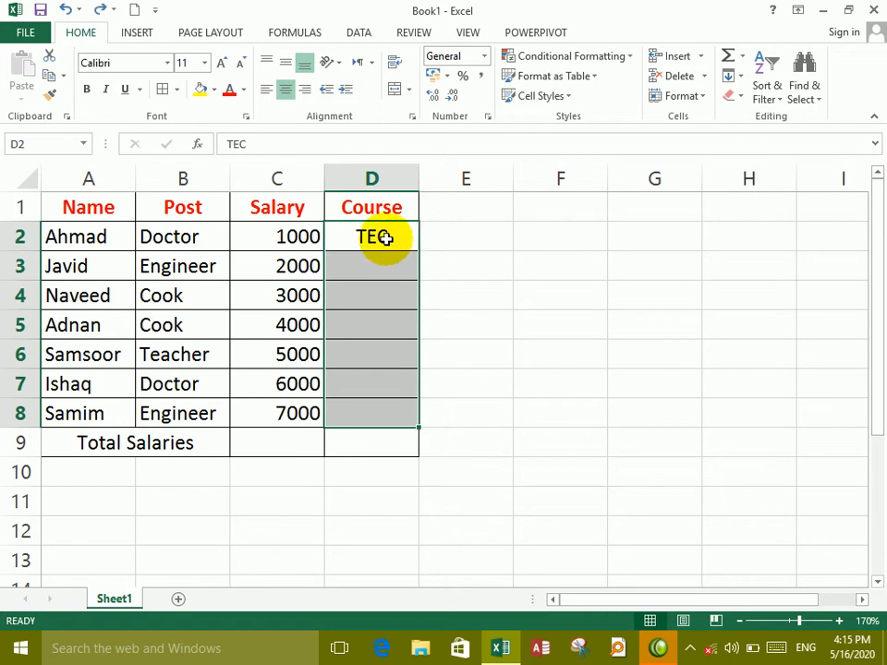
# Fill the TEC entry down D2:D8 a second time, and undo that fill as well.
pyautogui.moveTo(385, 239); pyautogui.dragTo(386, 420)
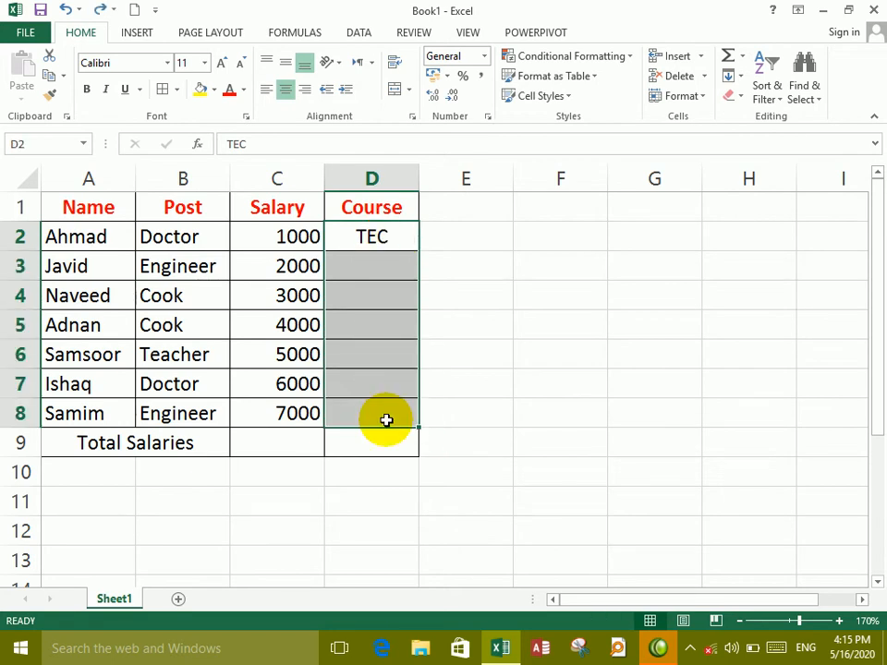
pyautogui.hotkey('ctrl', 'd')
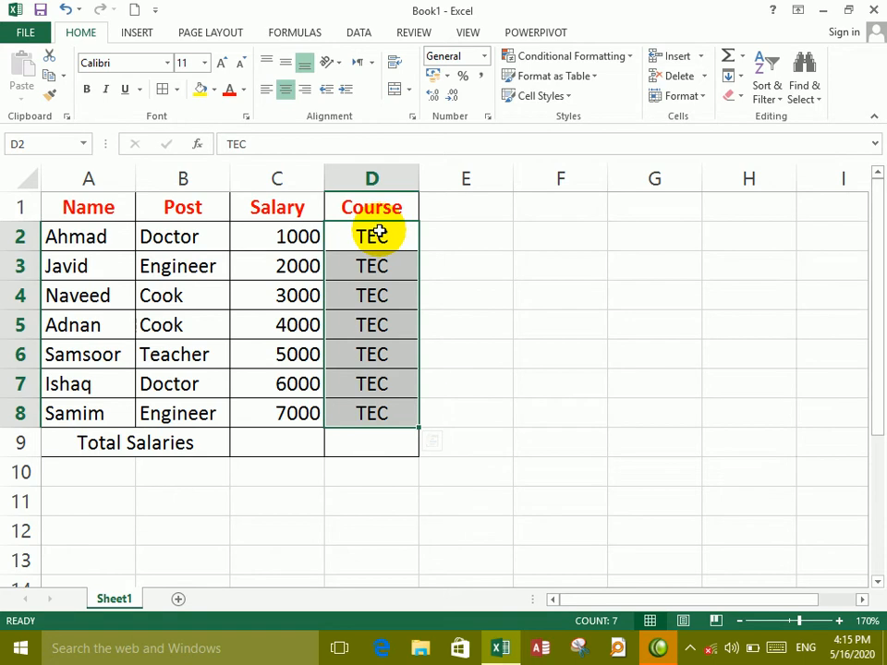
pyautogui.moveTo(378, 237); pyautogui.dragTo(377, 372)
pyautogui.hotkey('ctrl', 'z')
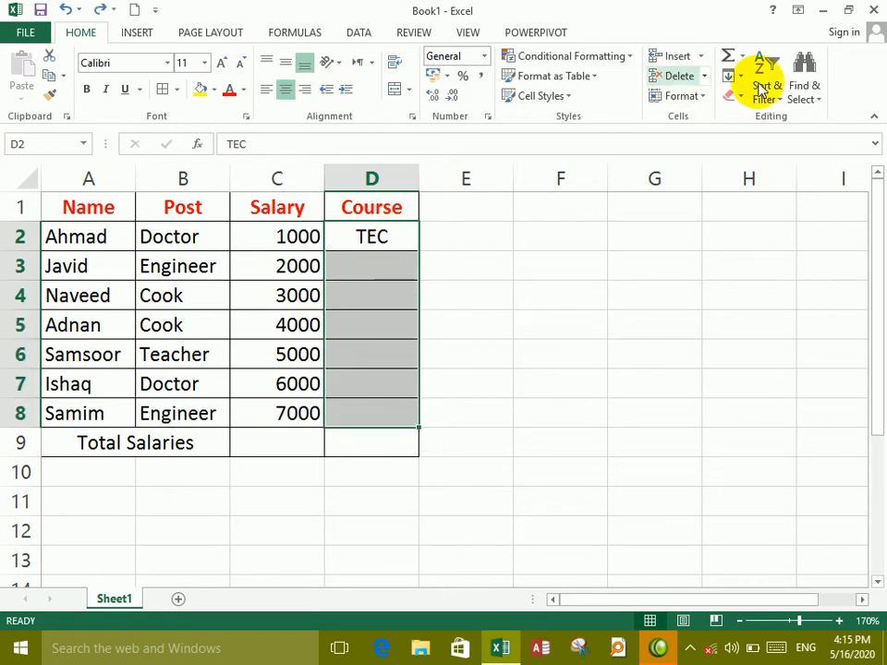
# Enter TEC in D8, the last employee's Course cell, and centre it.
pyautogui.click(378, 419)
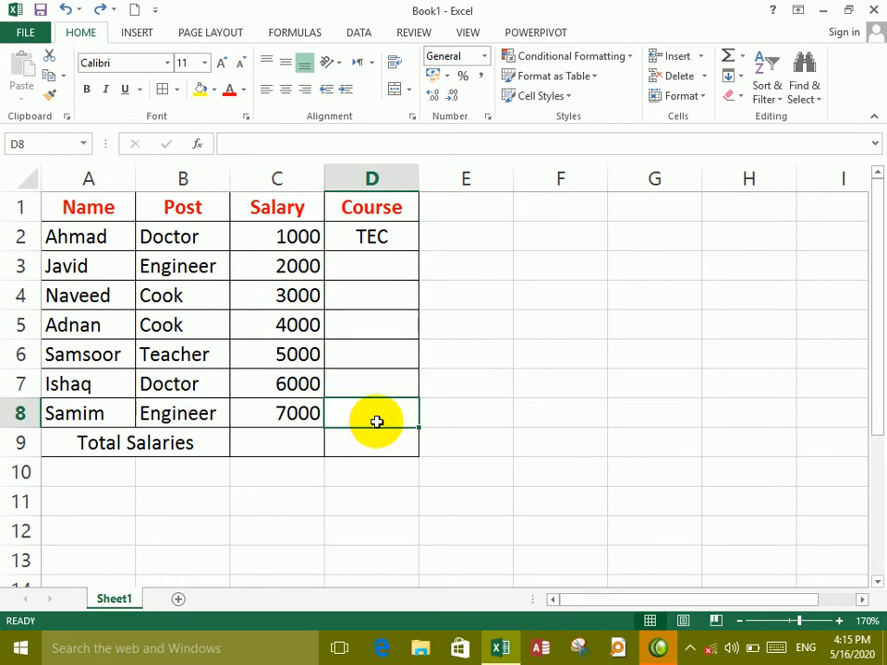
pyautogui.write('TEC')
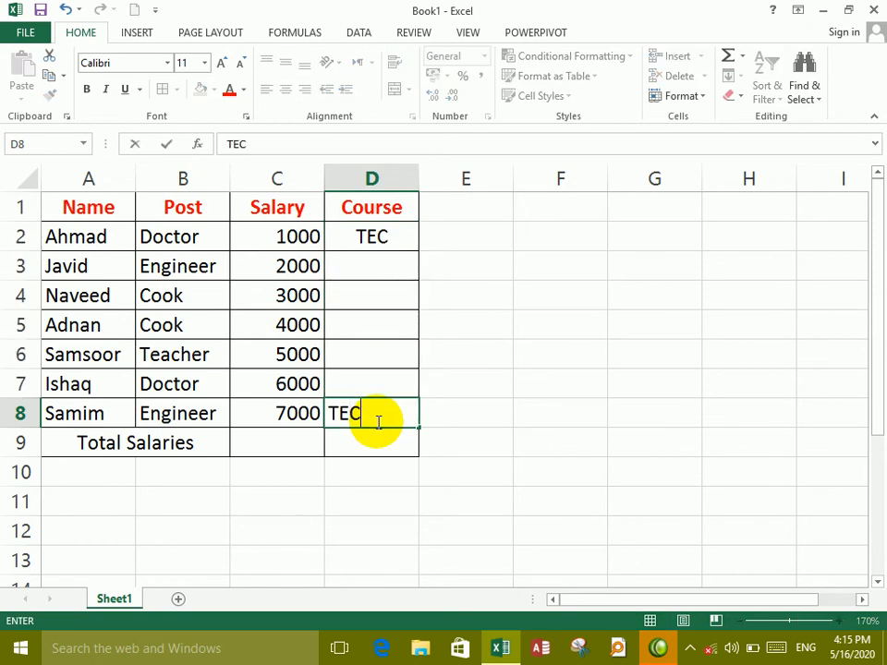
pyautogui.click(368, 362)
pyautogui.click(366, 410)
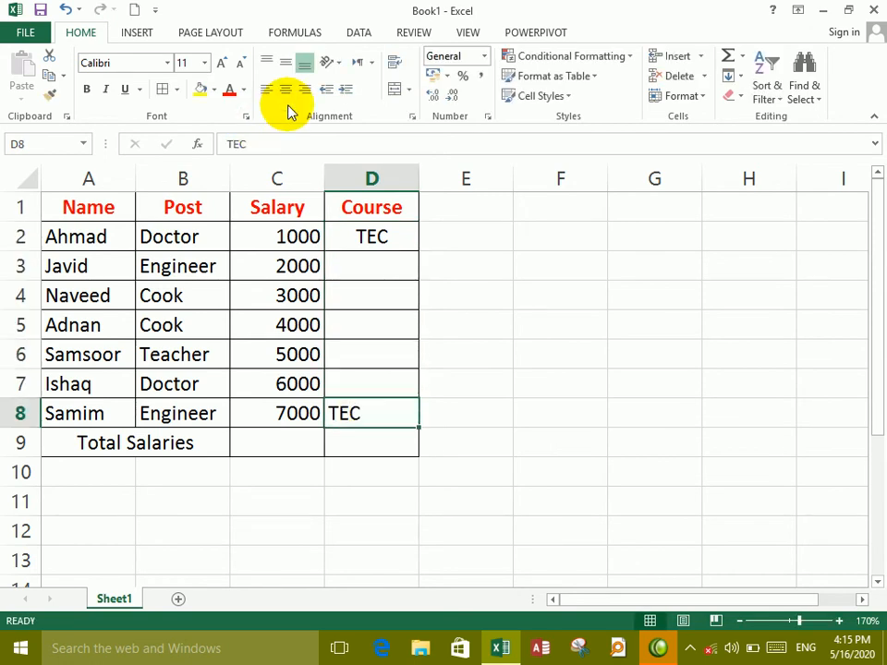
pyautogui.click(285, 90)
# Clear the course in D2 and use Fill Up to copy TEC from D8 up to D2.
pyautogui.click(376, 238)
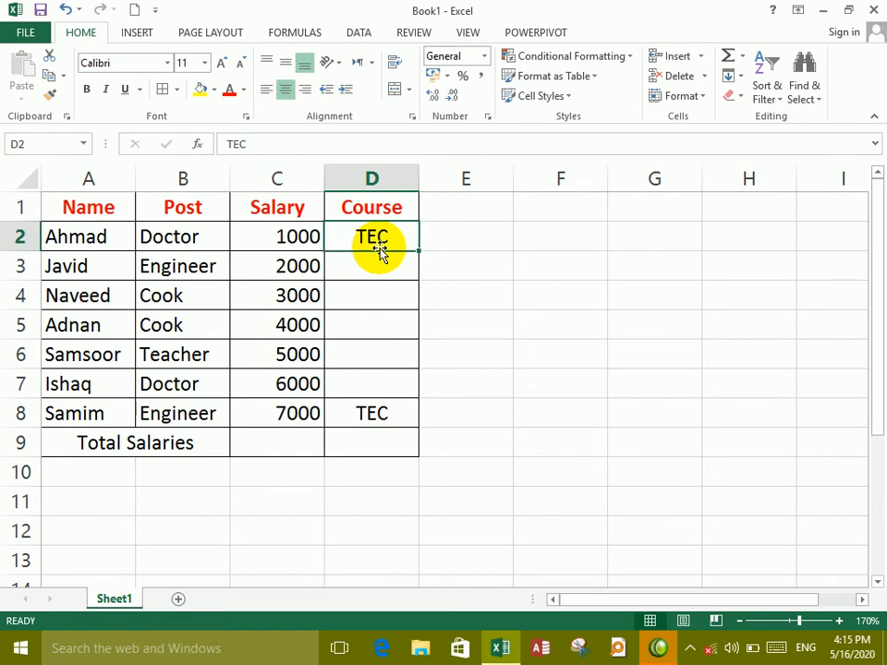
pyautogui.press('Delete')
pyautogui.moveTo(376, 411); pyautogui.dragTo(371, 241)
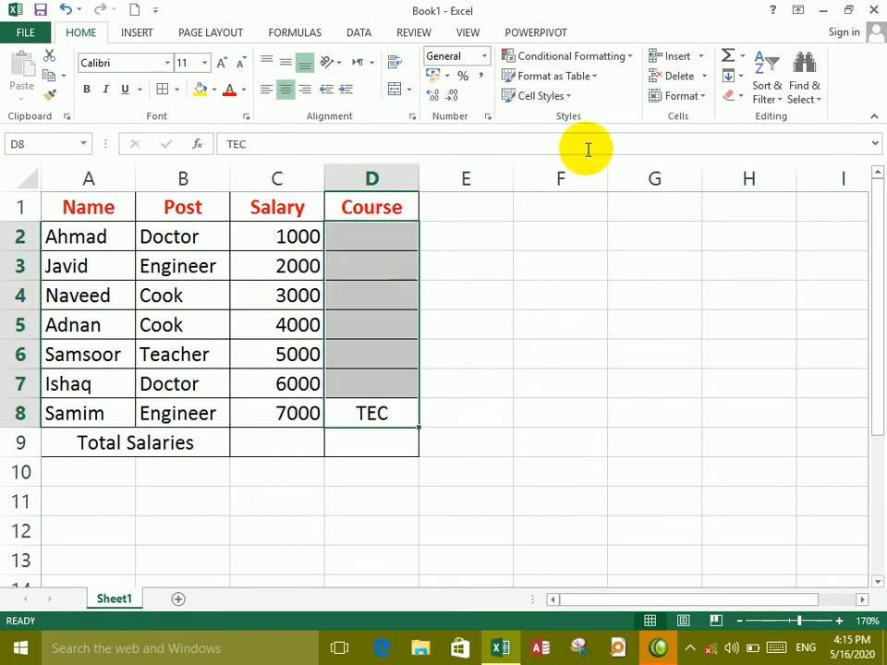
pyautogui.click(729, 76)
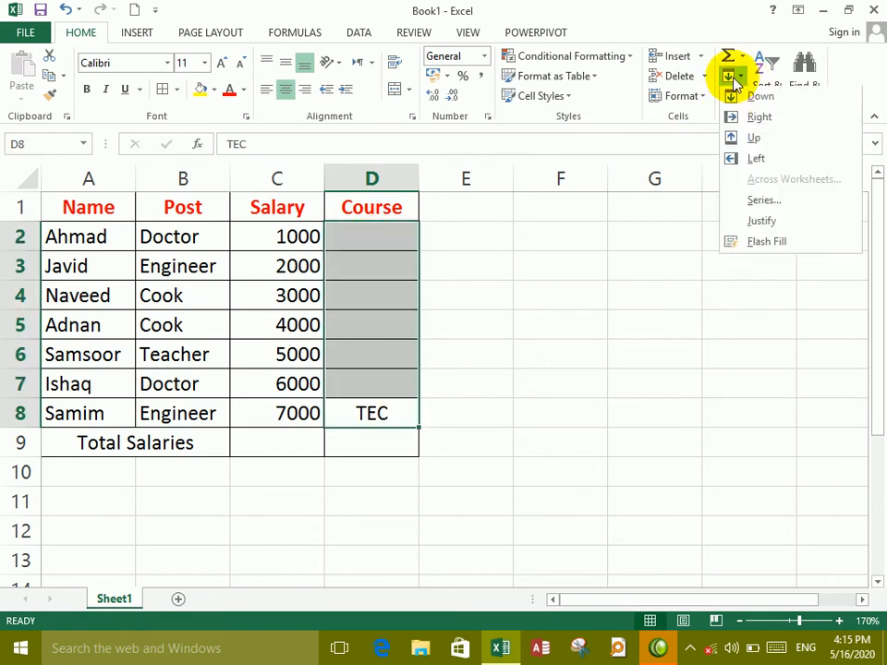
pyautogui.click(739, 140)
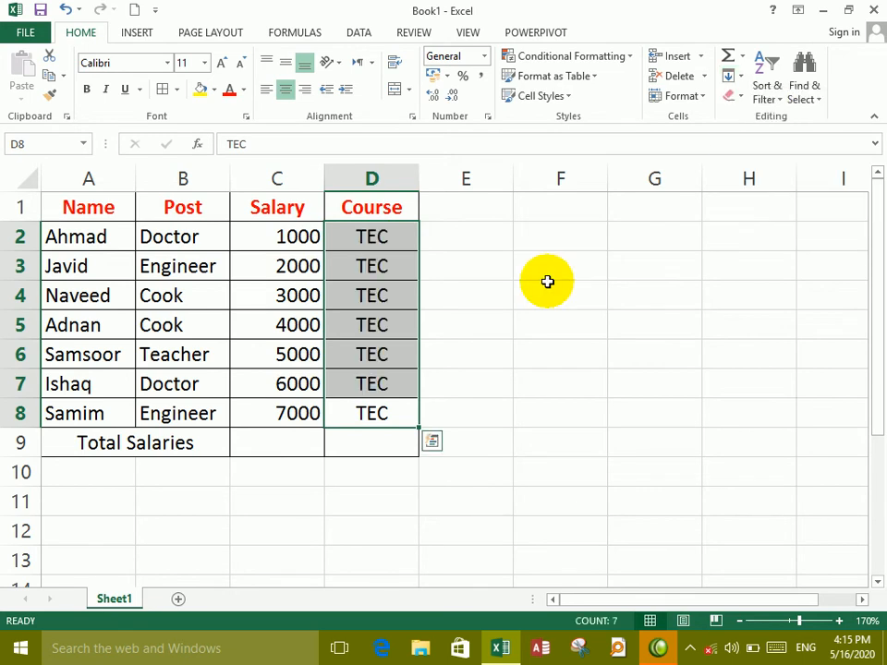
# Use Fill Right to copy TEC from D2 across to H2.
pyautogui.moveTo(387, 237); pyautogui.dragTo(771, 234)
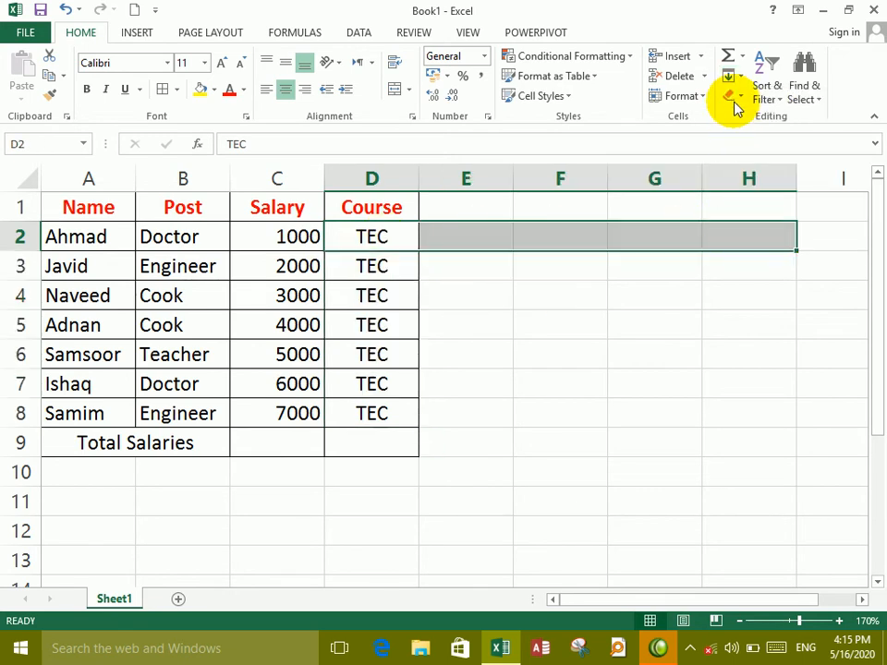
pyautogui.click(734, 78)
pyautogui.click(744, 121)
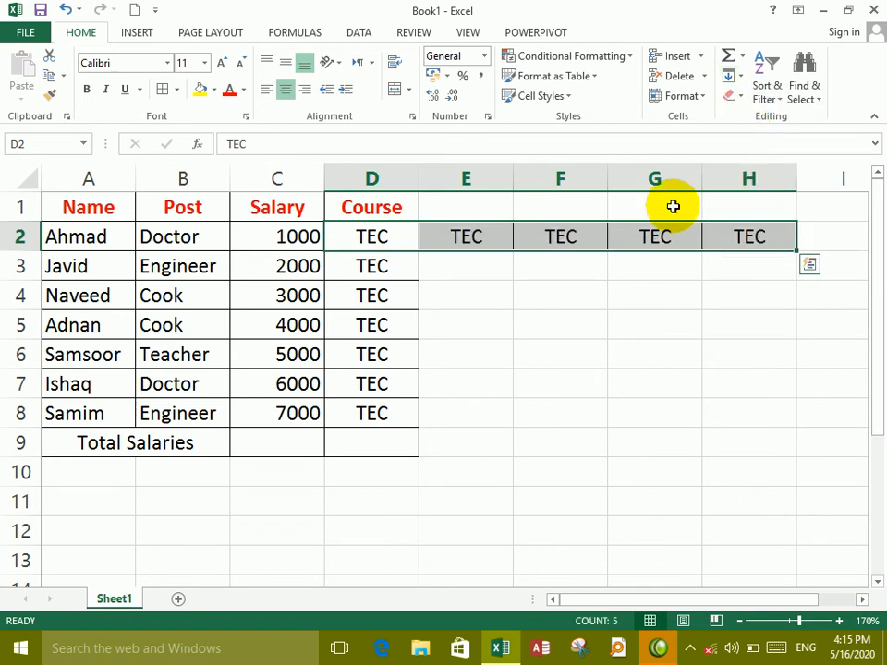
# Enter TEC in H4 and fill it left through E4, centred in all four cells.
pyautogui.click(739, 288)
pyautogui.write('Te')
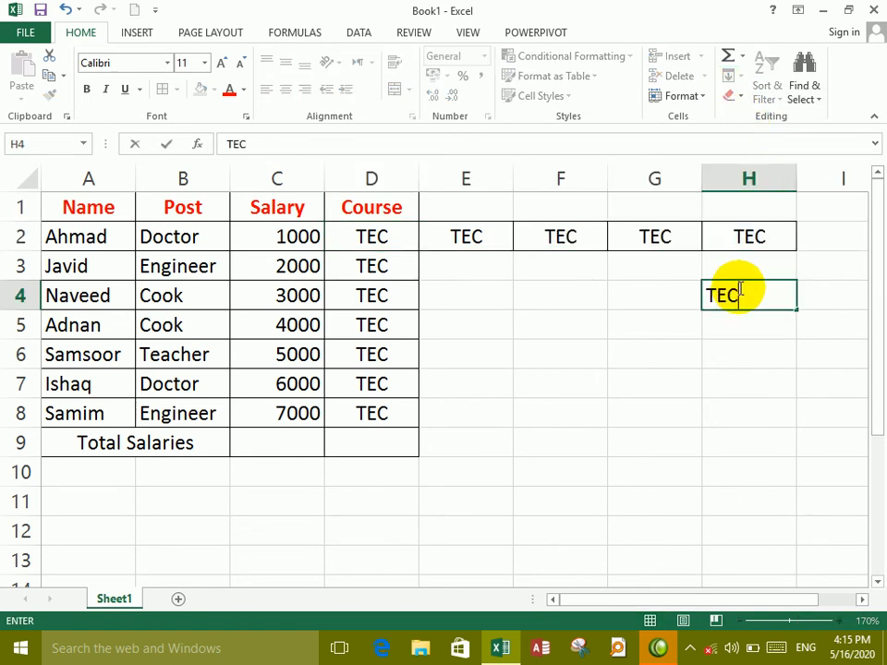
pyautogui.moveTo(739, 289); pyautogui.dragTo(443, 303)
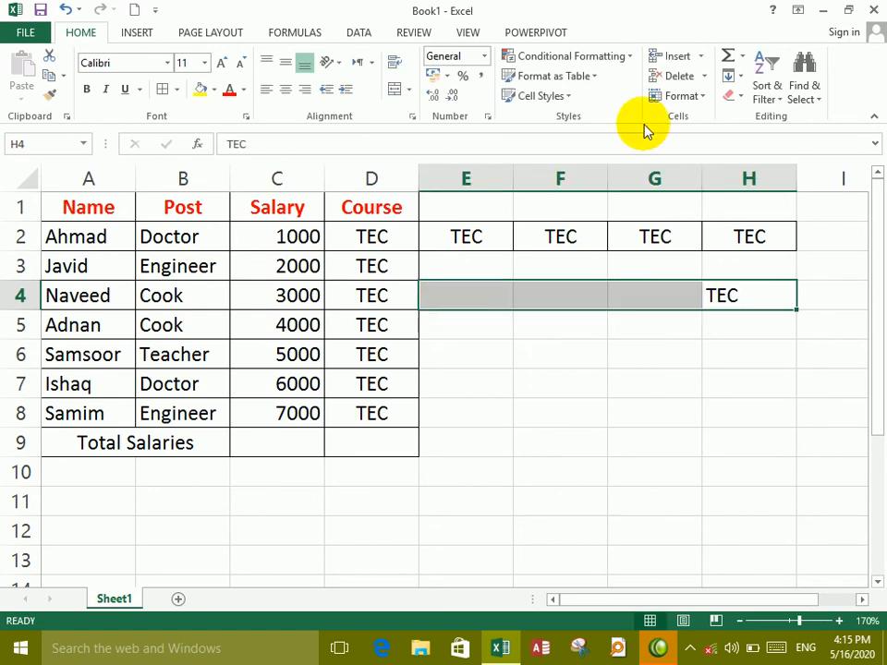
pyautogui.click(734, 76)
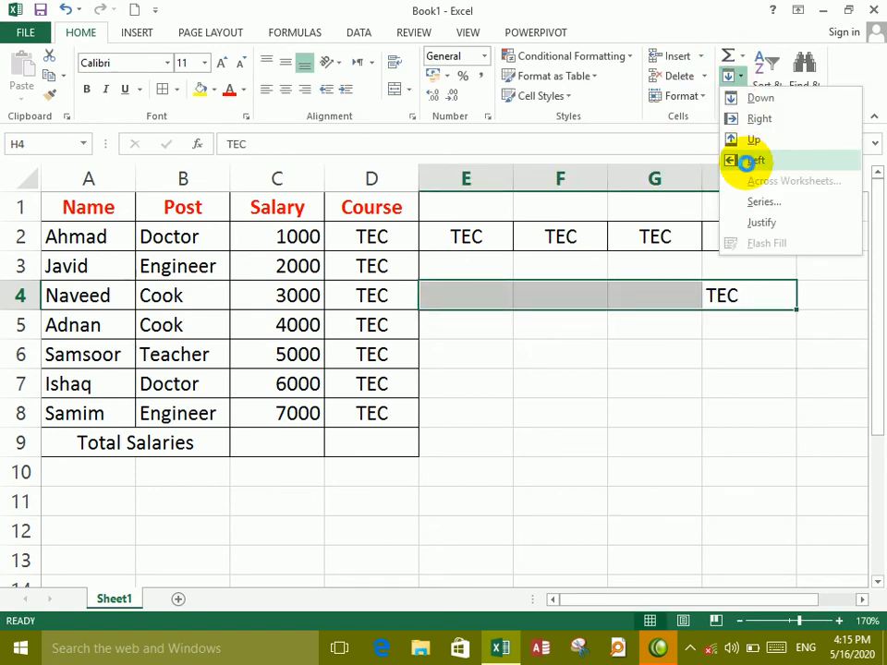
pyautogui.click(754, 160)
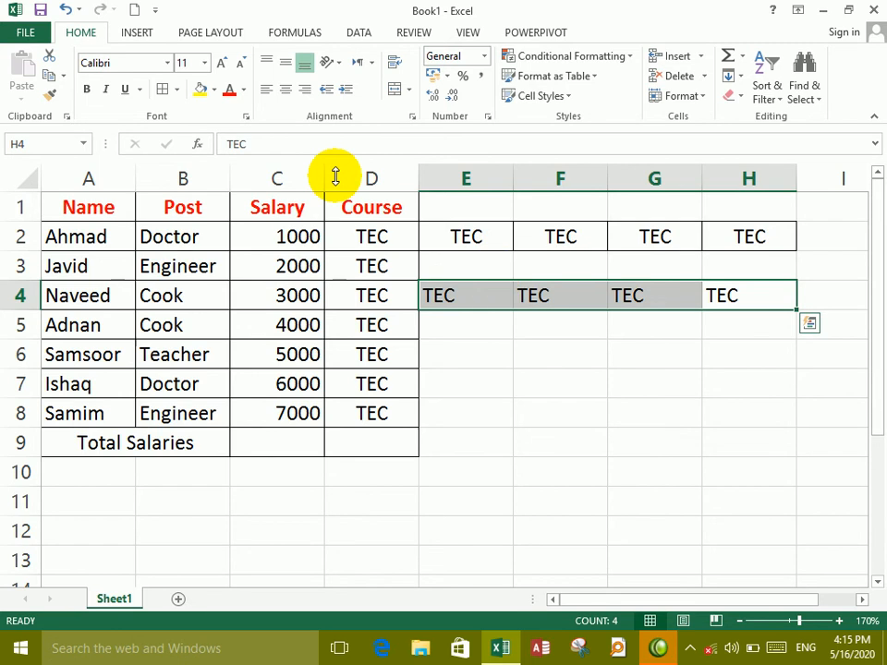
pyautogui.click(285, 88)
pyautogui.press('Return')
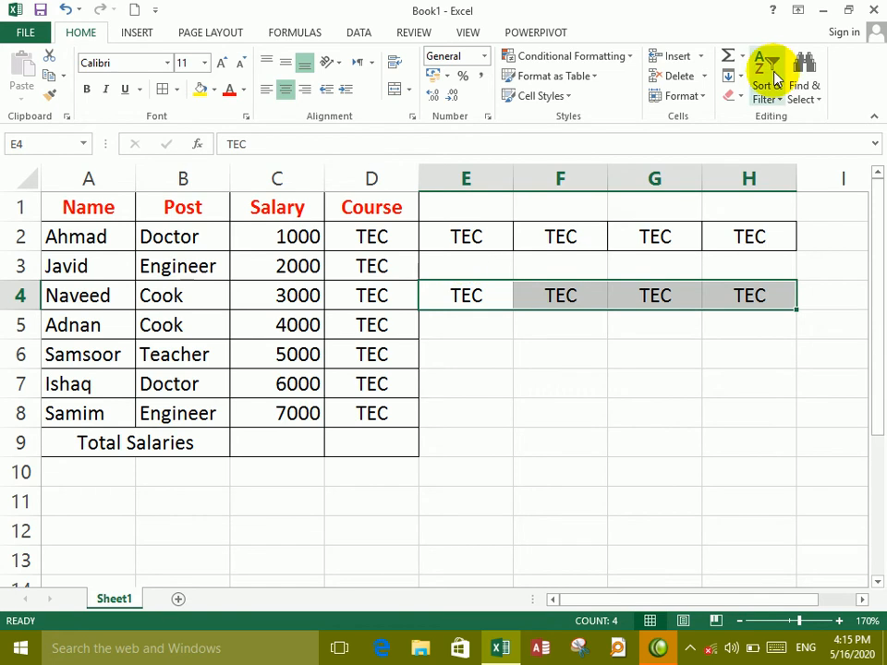
# Add a second worksheet to the workbook and return to Sheet1.
pyautogui.click(740, 80)
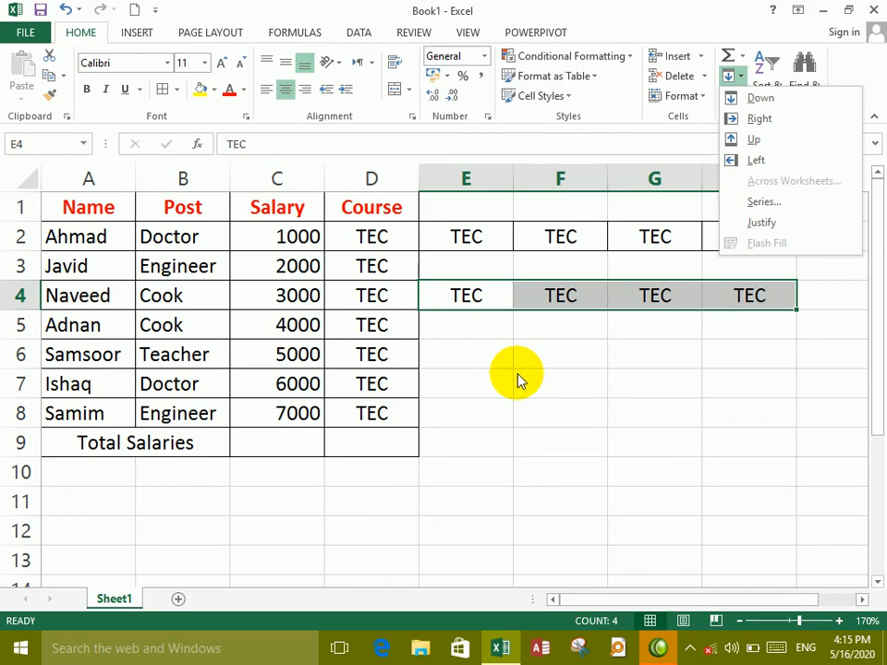
pyautogui.press('Escape')
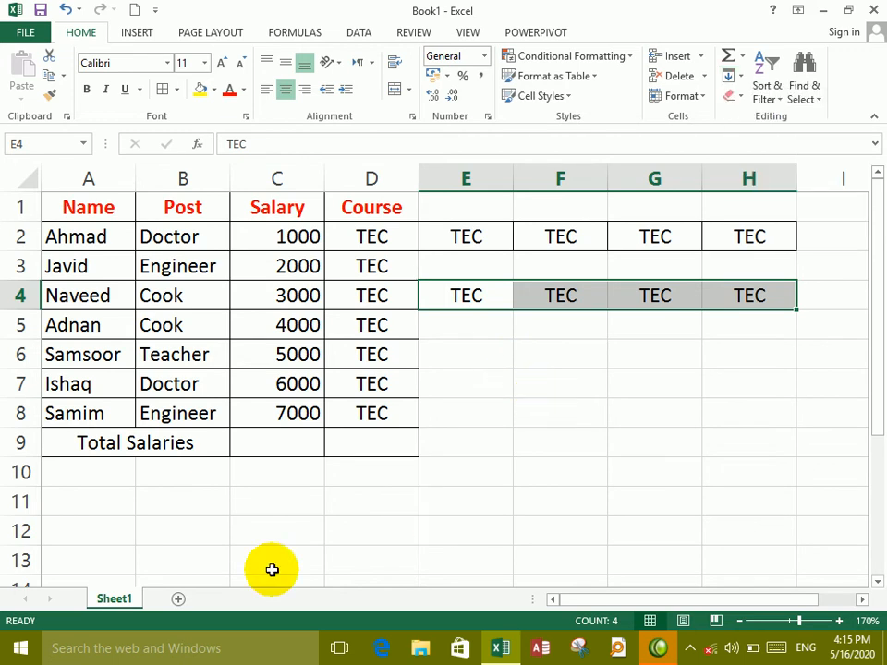
pyautogui.click(179, 597)
pyautogui.click(131, 600)
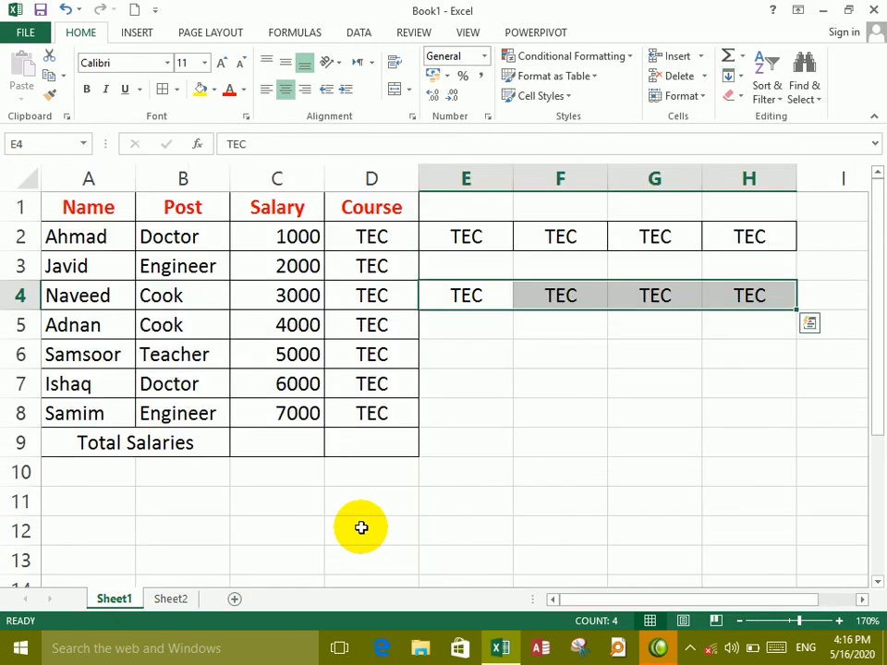
# Group Sheet1 with Sheet2 and copy A1:H9 to Sheet2 using Fill Across Worksheets with the All option.
pyautogui.click(731, 444)
pyautogui.moveTo(731, 443); pyautogui.dragTo(102, 213)
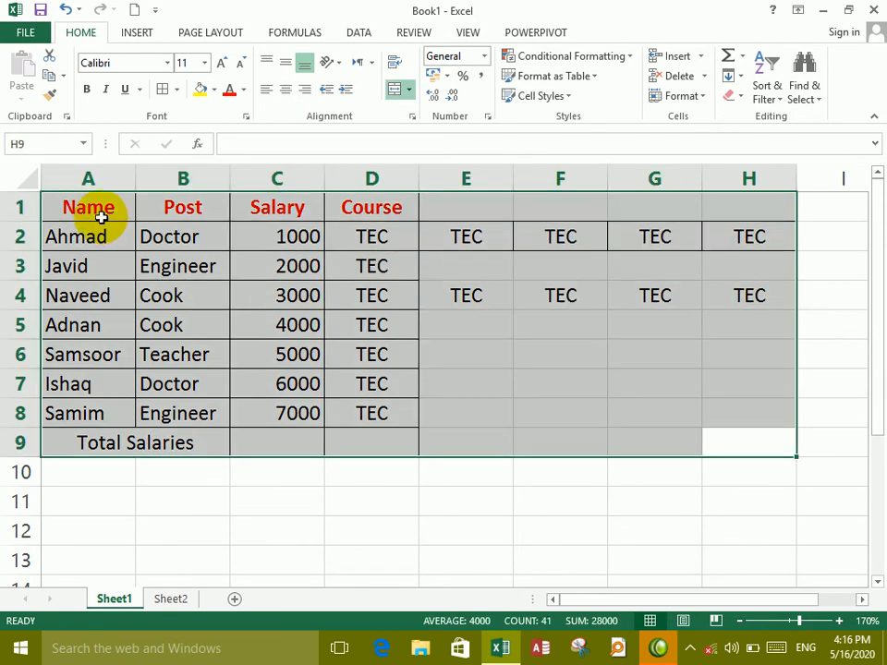
pyautogui.click(730, 76)
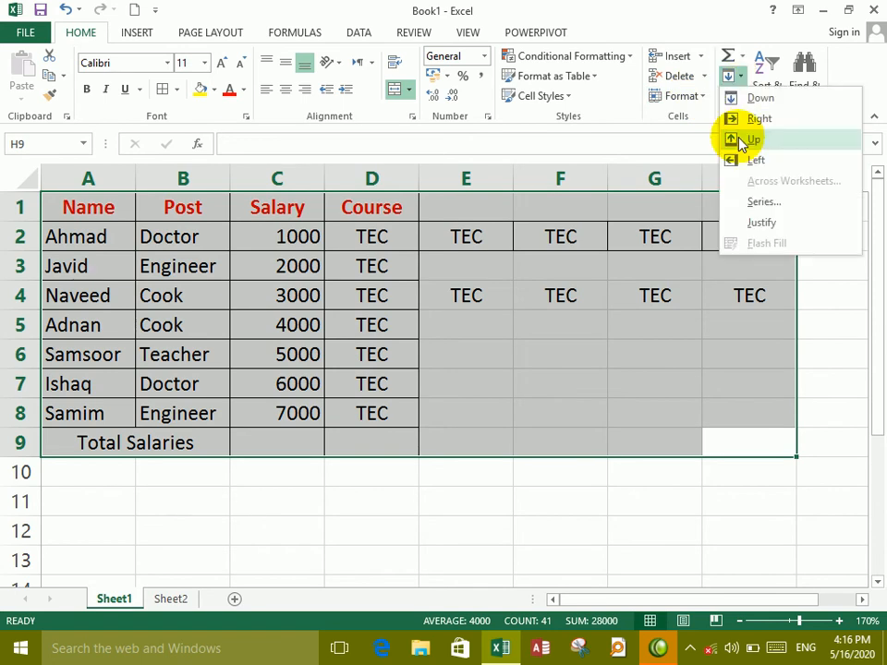
pyautogui.click(426, 283)
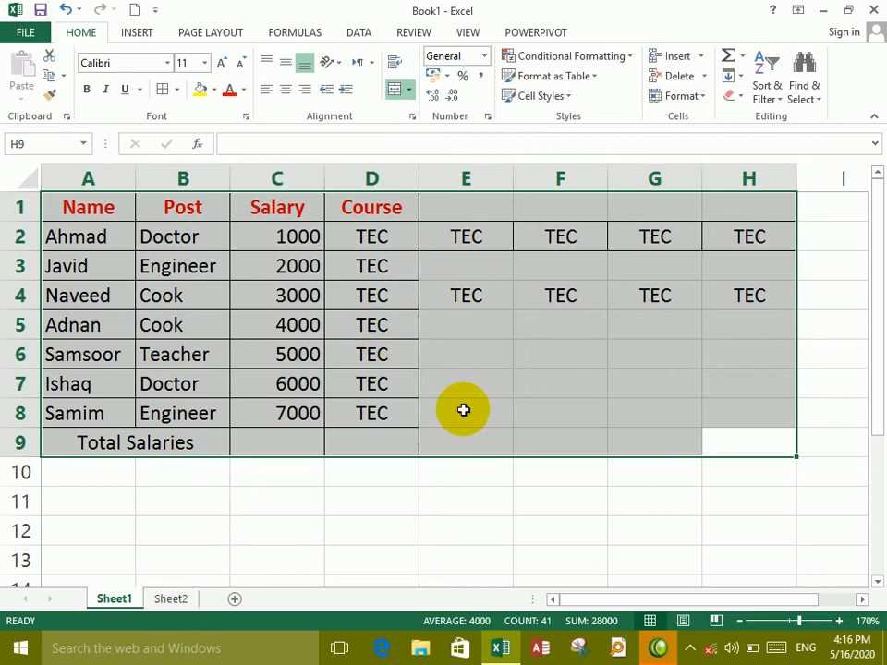
pyautogui.click(736, 78)
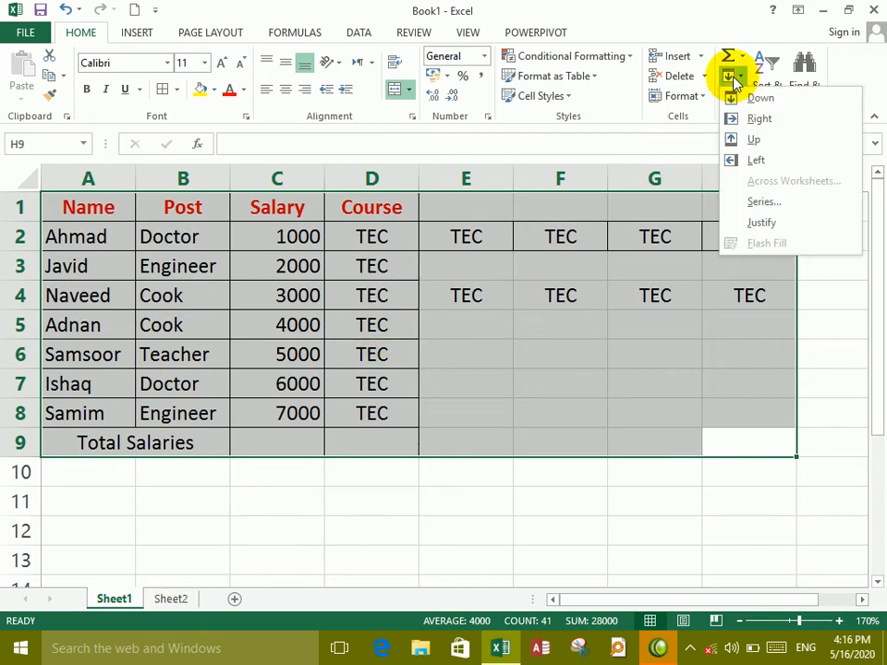
pyautogui.click(180, 598)
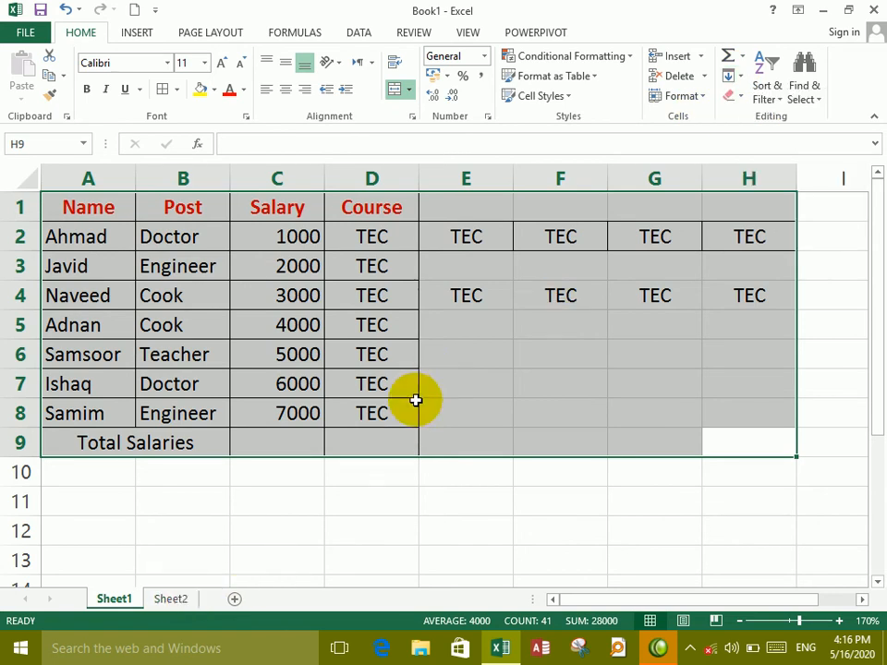
pyautogui.keyDown('ctrl'); pyautogui.click(175, 600); pyautogui.keyUp('ctrl')
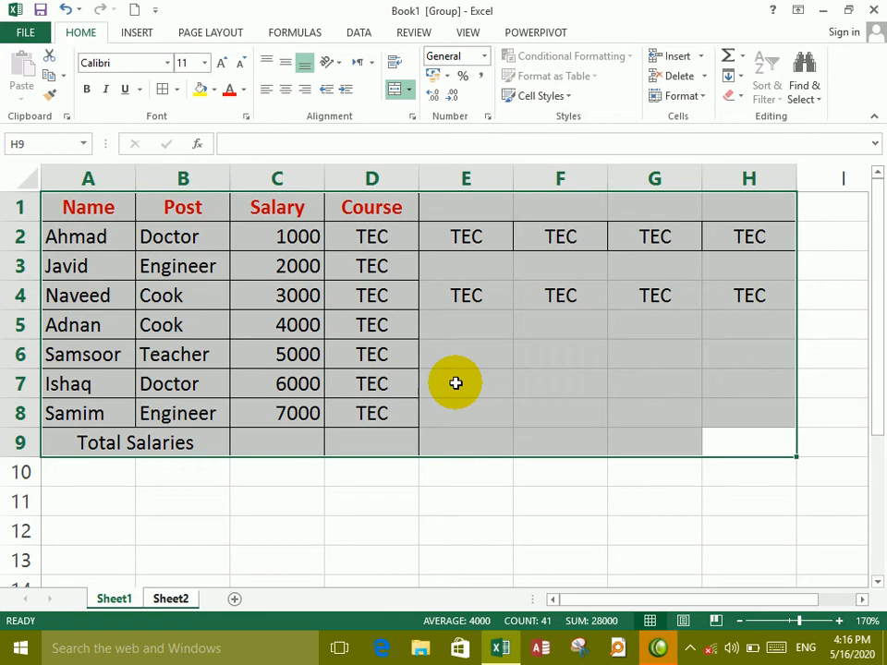
pyautogui.click(738, 81)
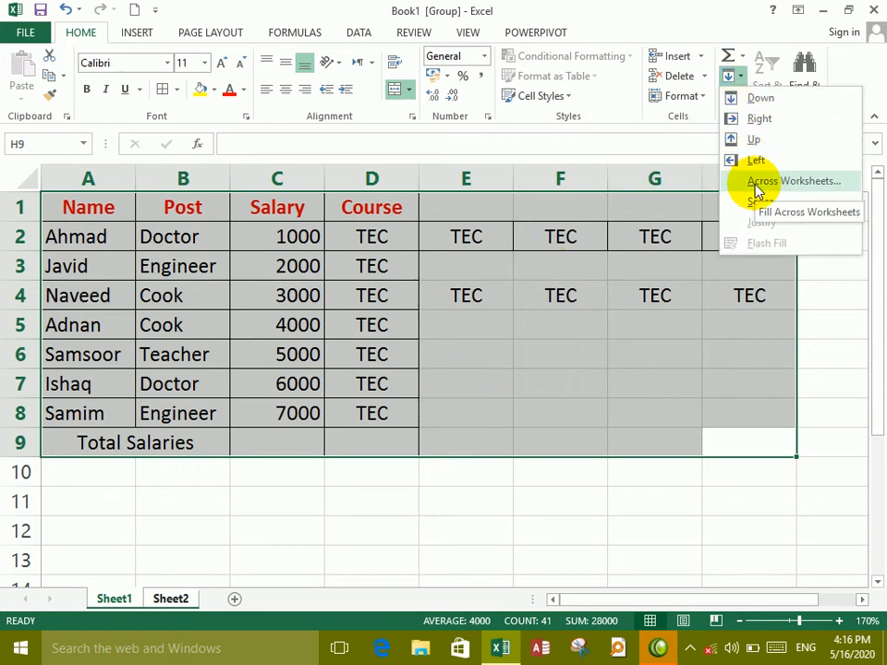
pyautogui.click(759, 188)
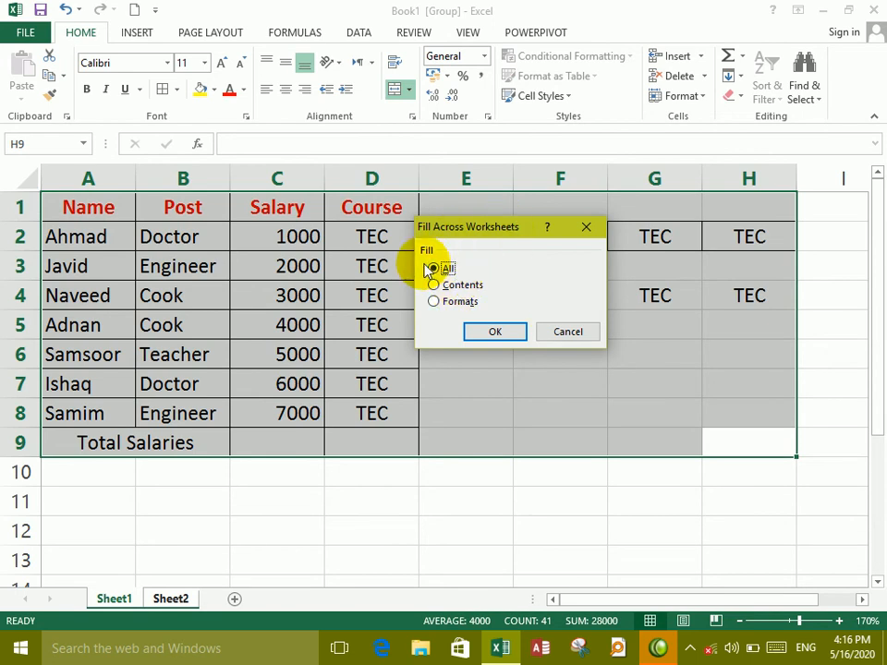
pyautogui.click(487, 337)
pyautogui.click(208, 524)
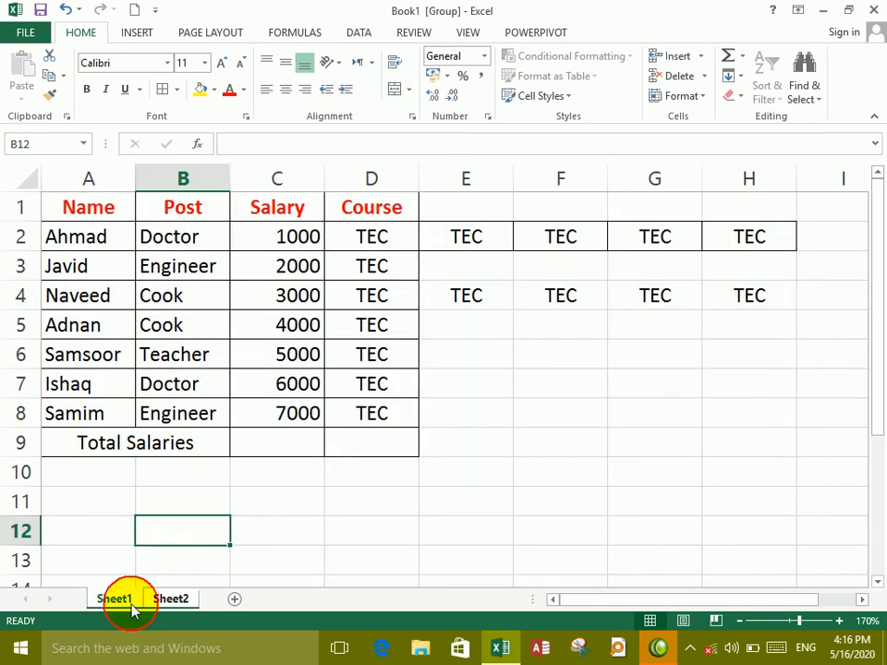
# Ungroup the sheets, view the copied table on Sheet2 and return to Sheet1.
pyautogui.click(118, 598)
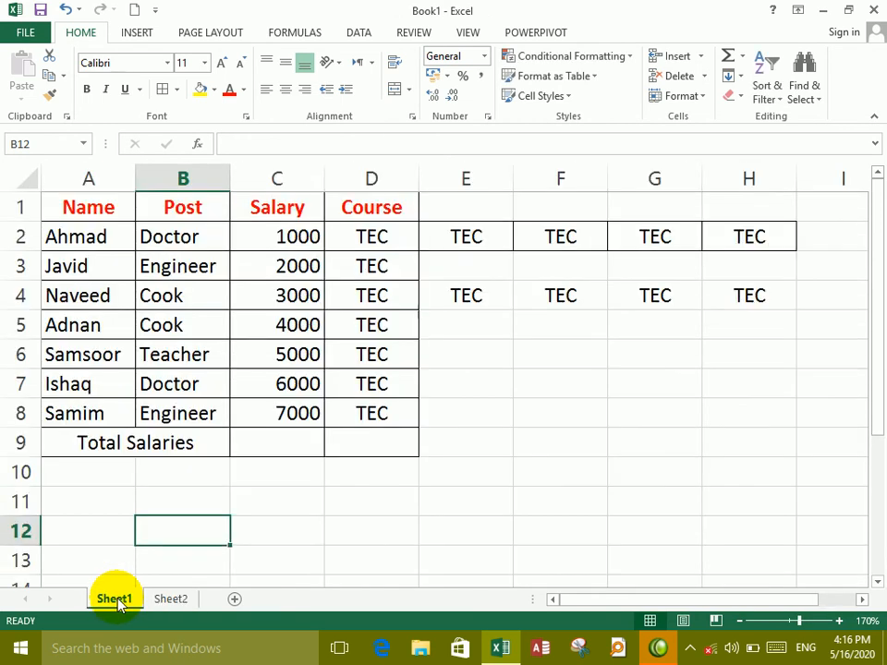
pyautogui.click(170, 598)
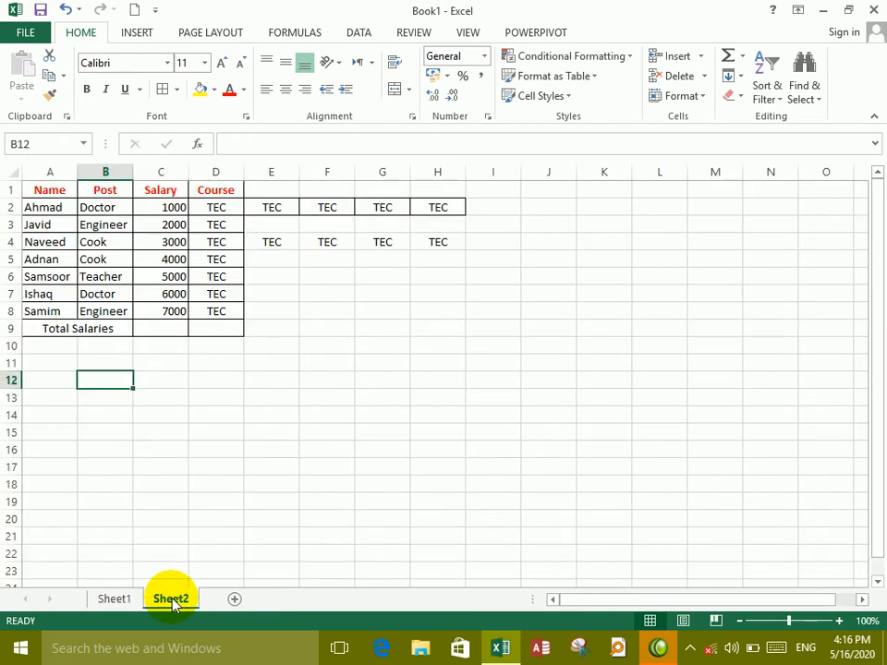
pyautogui.click(118, 598)
# Set the last employee's salary in C8 on Sheet1 to 9000 and check whether Sheet2 follows the change.
pyautogui.click(280, 417)
pyautogui.write('9000')
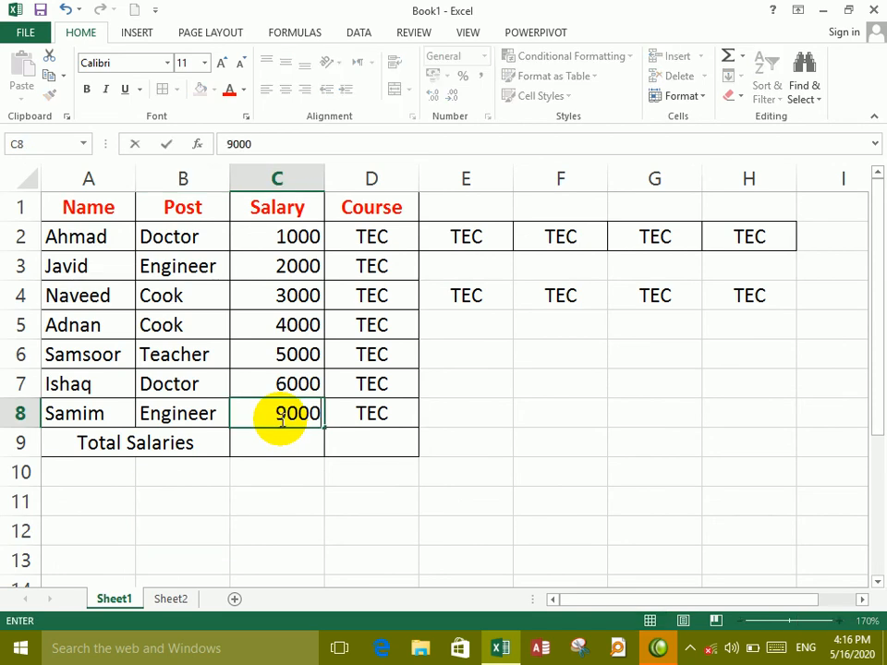
pyautogui.press('Down')
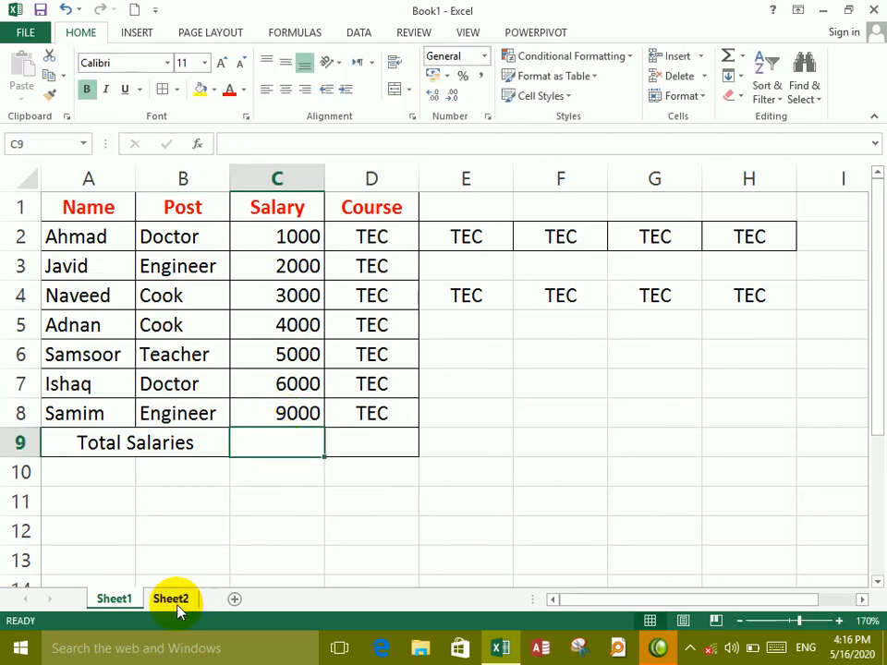
pyautogui.click(175, 600)
pyautogui.click(117, 598)
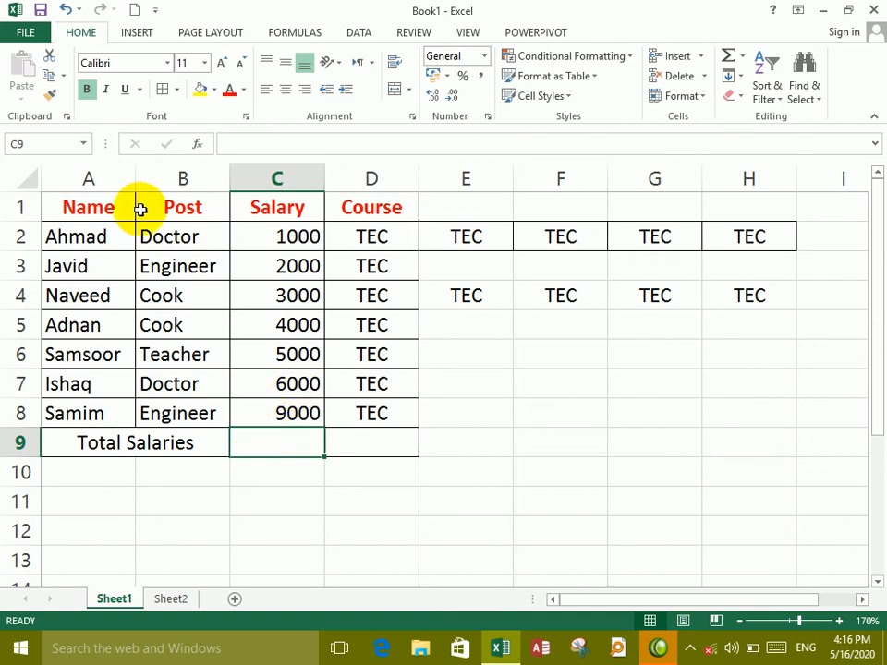
pyautogui.click(734, 76)
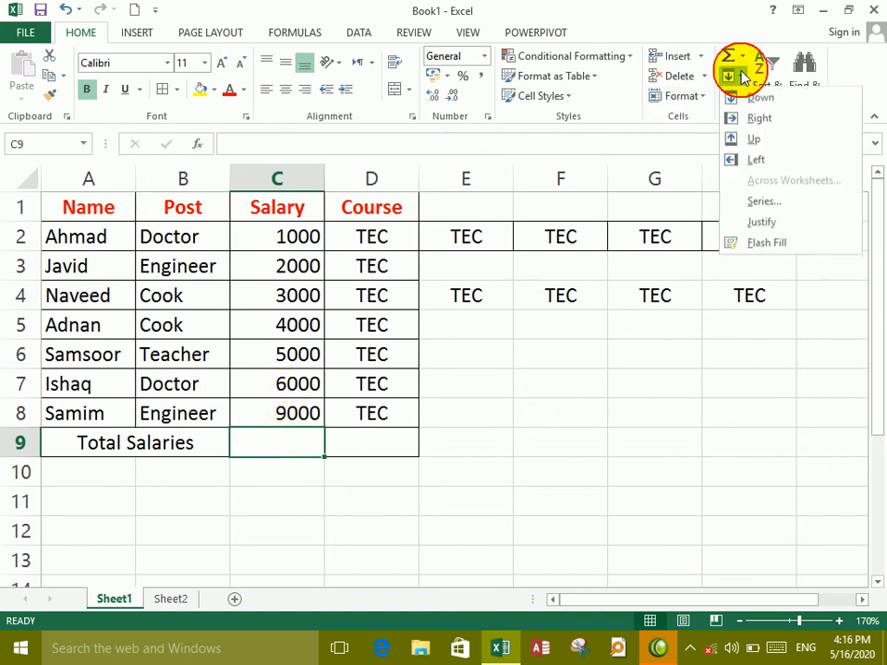
pyautogui.click(761, 204)
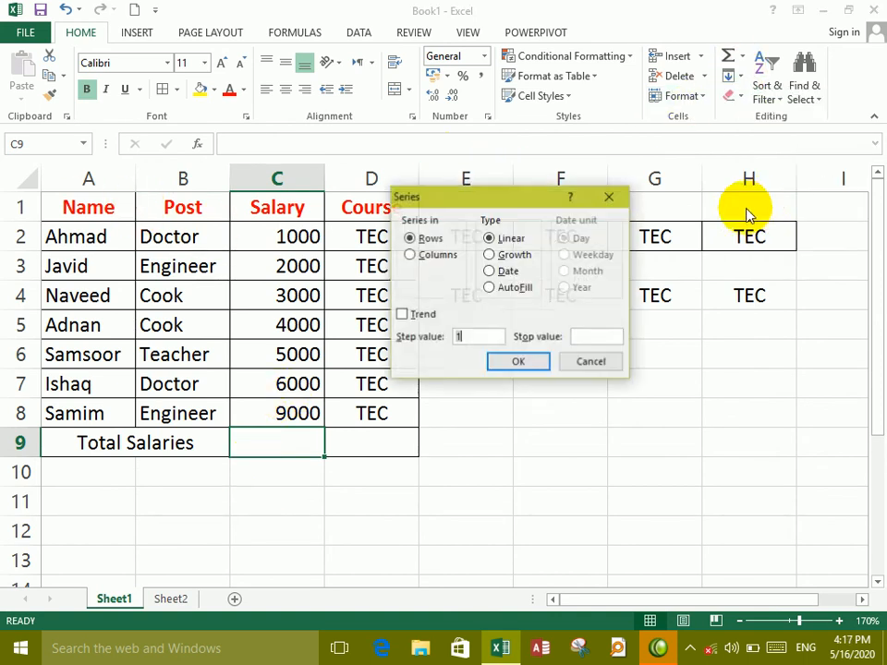
pyautogui.click(611, 201)
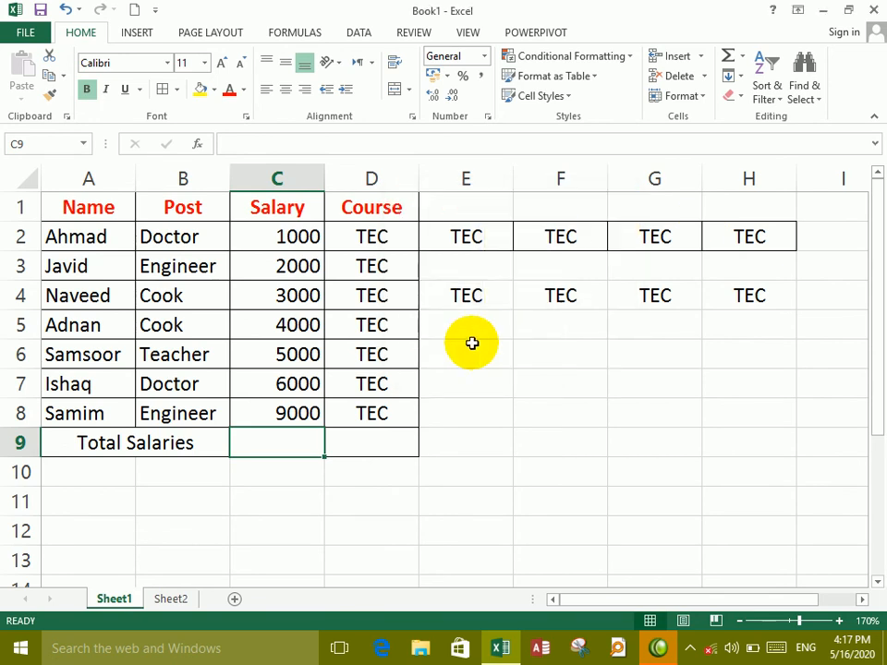
# Add a third worksheet and enter 1 in C1 and 2 in C2.
pyautogui.click(235, 599)
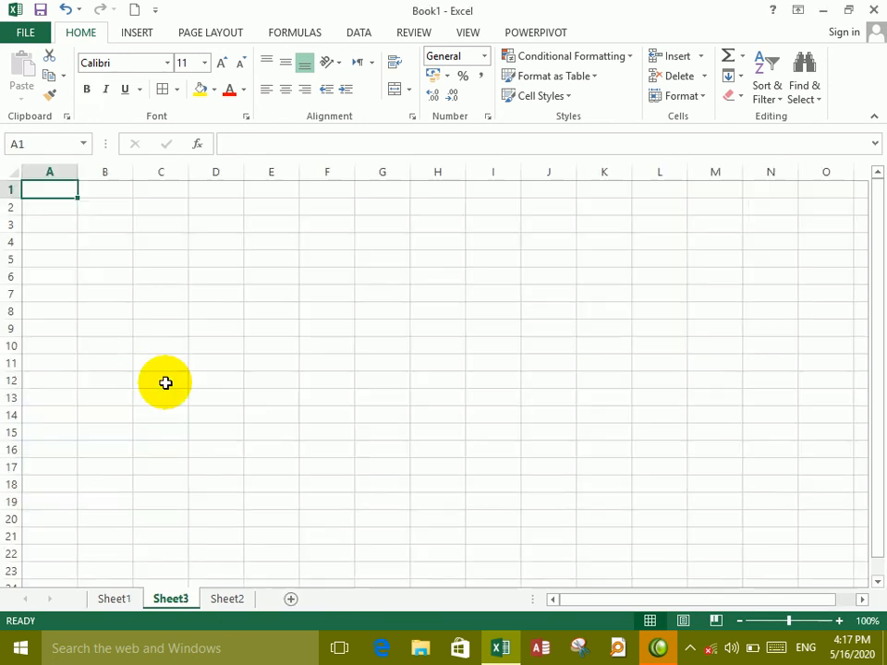
pyautogui.press('Right')
pyautogui.press('Right')
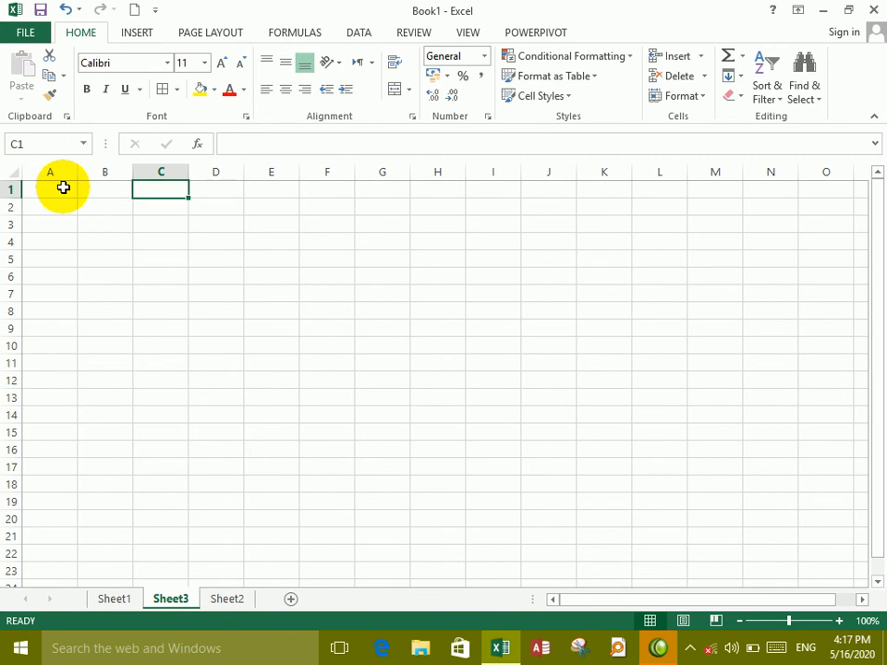
pyautogui.press('Down')
pyautogui.press('Up')
pyautogui.press('BackSpace')
pyautogui.write('1')
pyautogui.press('Return')
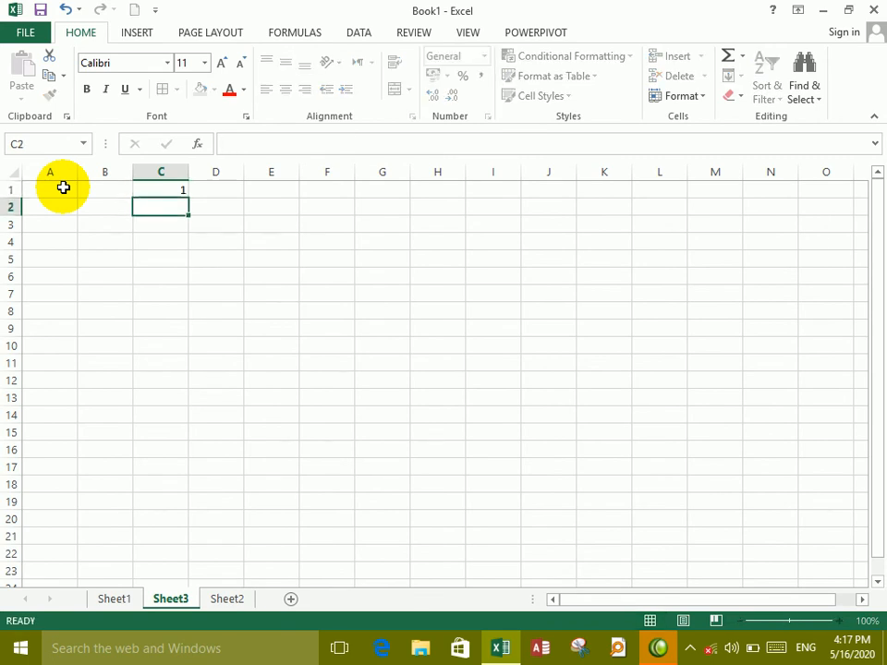
pyautogui.write('2')
pyautogui.press('Return')
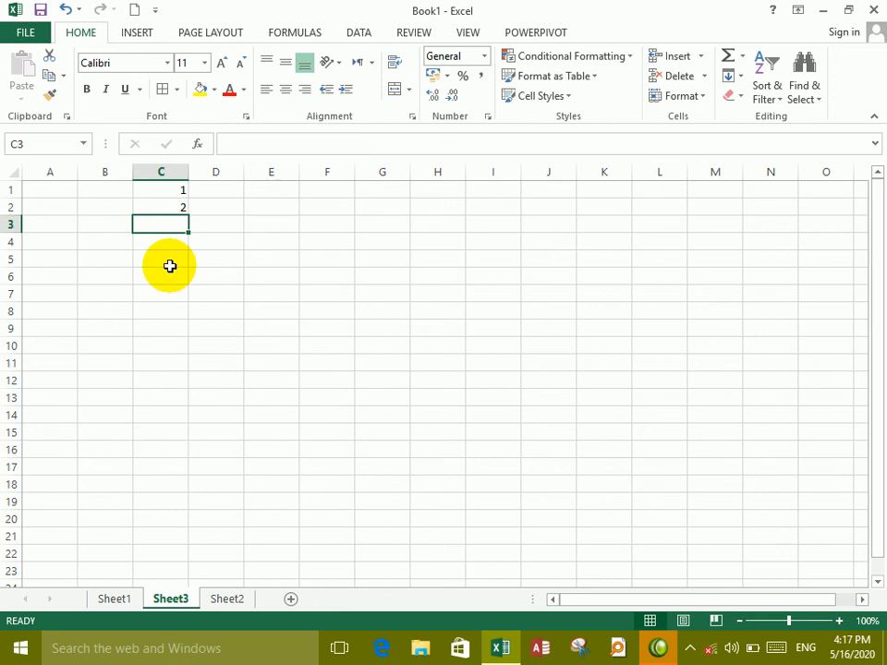
# Clear C2 and try to fill a linear series in rows from it with step value 1 and stop value 40.
pyautogui.click(170, 207)
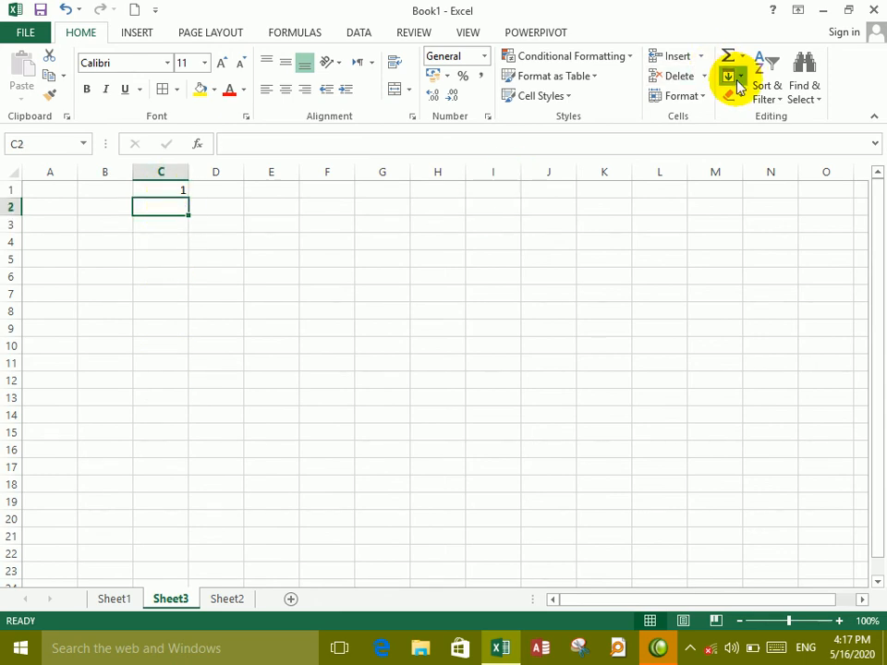
pyautogui.click(730, 77)
pyautogui.click(760, 202)
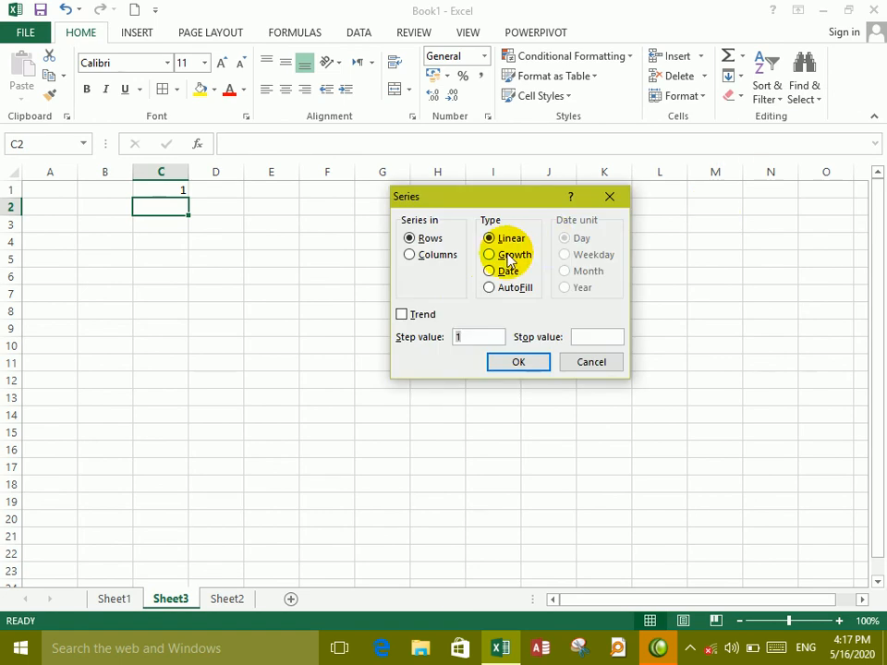
pyautogui.click(590, 339)
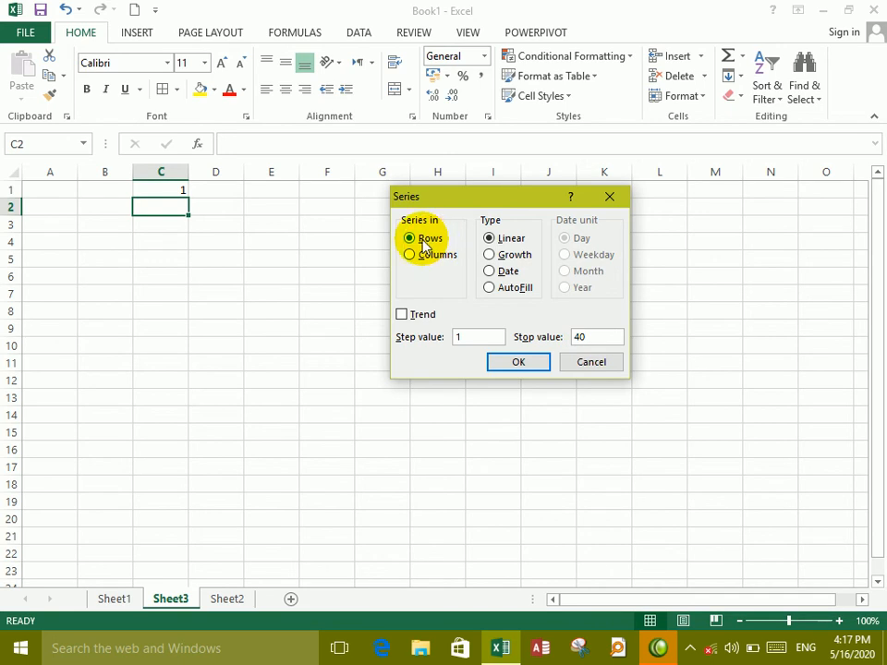
pyautogui.click(525, 366)
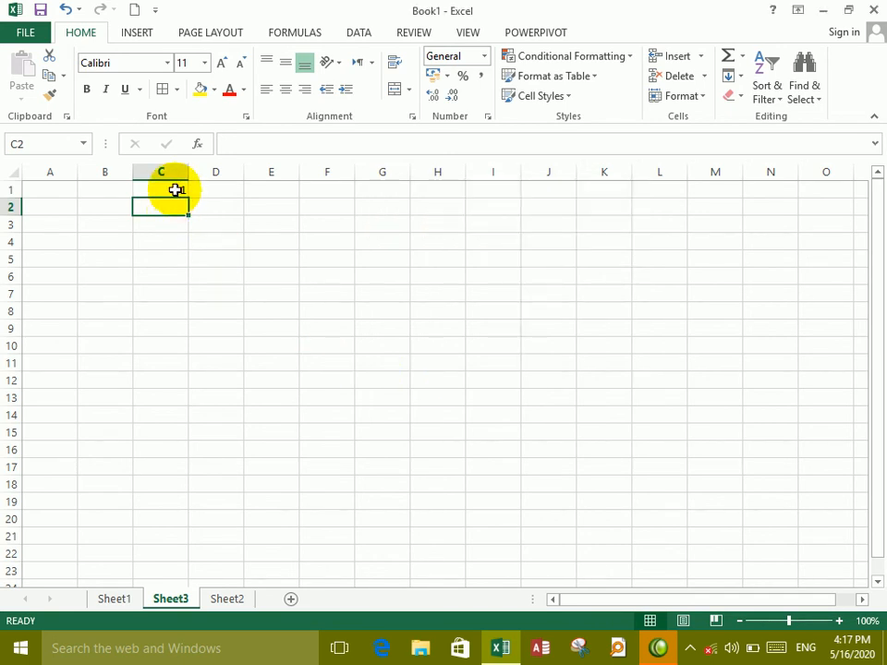
# Clear C1:C5 and try to fill a linear series in columns from C3 with step value 1 and stop value 40.
pyautogui.moveTo(175, 189); pyautogui.dragTo(175, 259)
pyautogui.press('Delete')
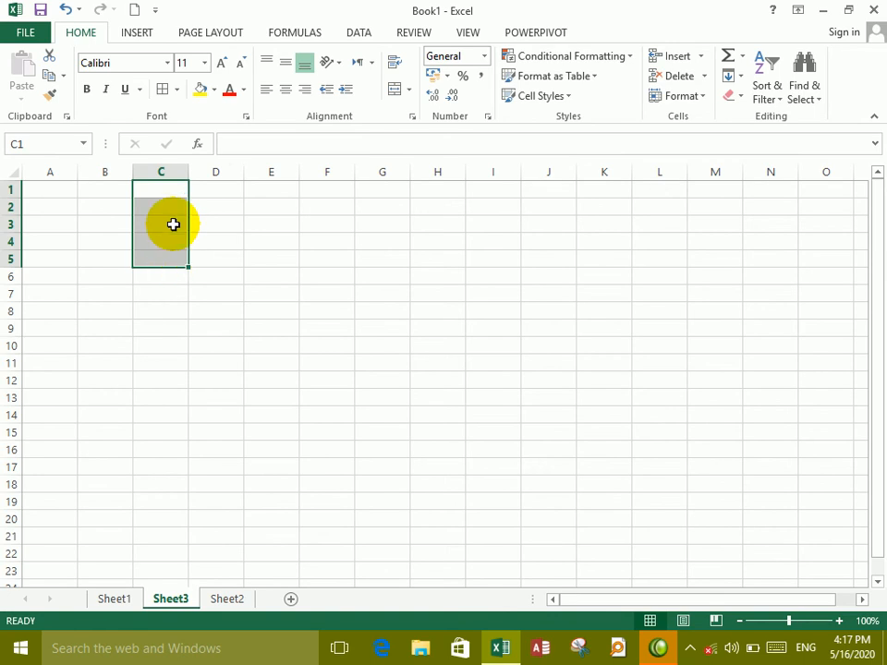
pyautogui.click(175, 224)
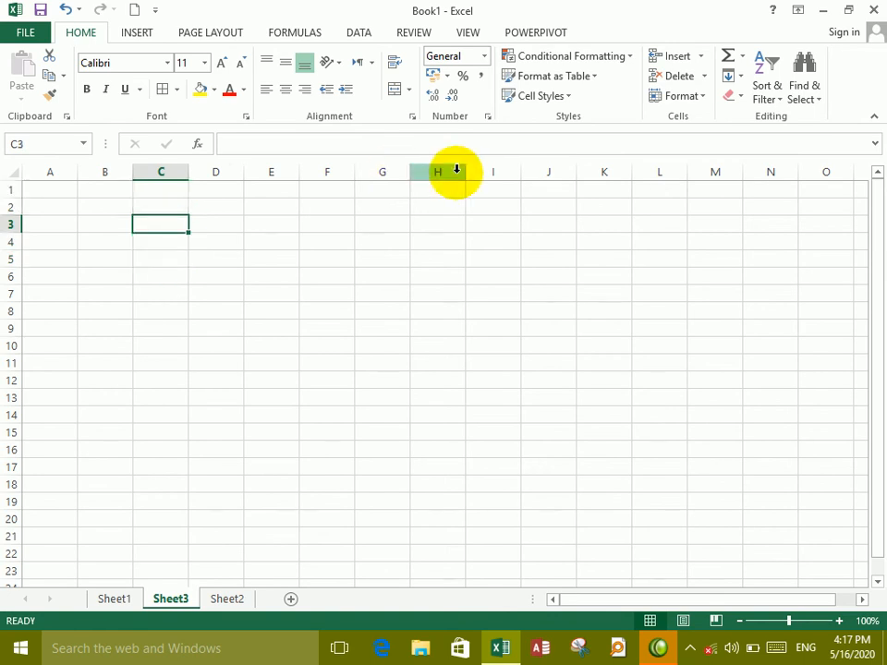
pyautogui.click(739, 82)
pyautogui.click(750, 200)
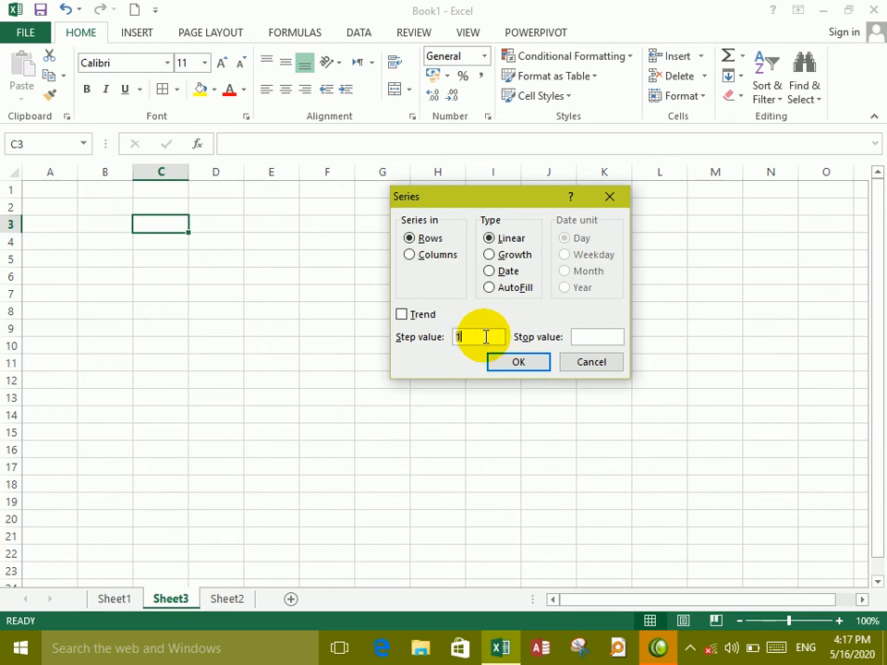
pyautogui.click(598, 335)
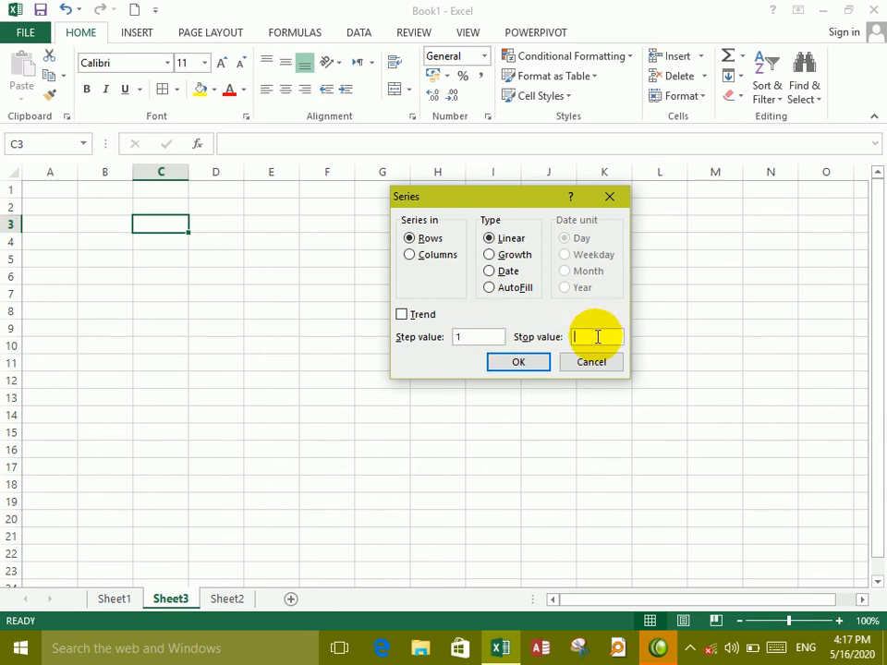
pyautogui.click(413, 254)
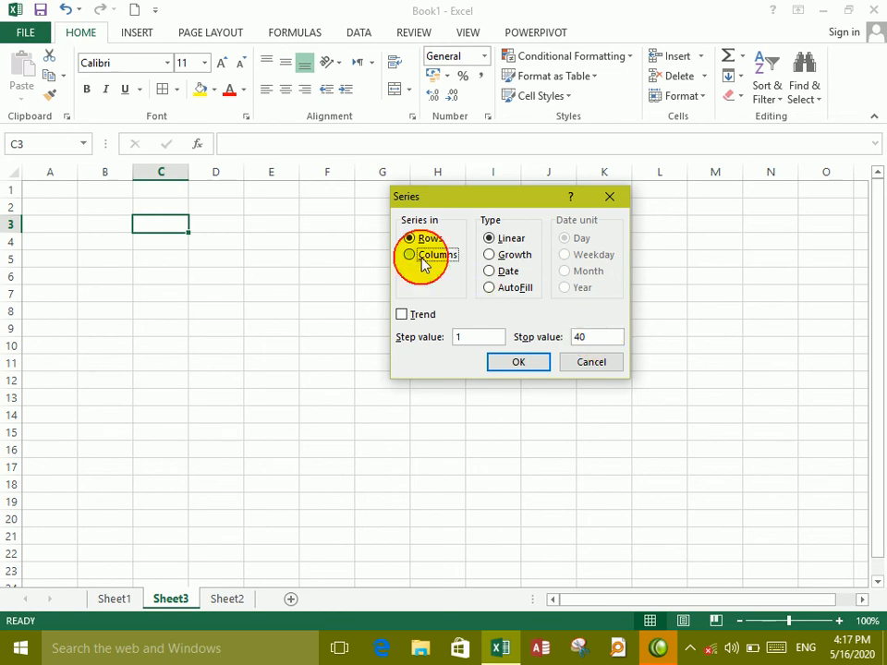
pyautogui.click(523, 363)
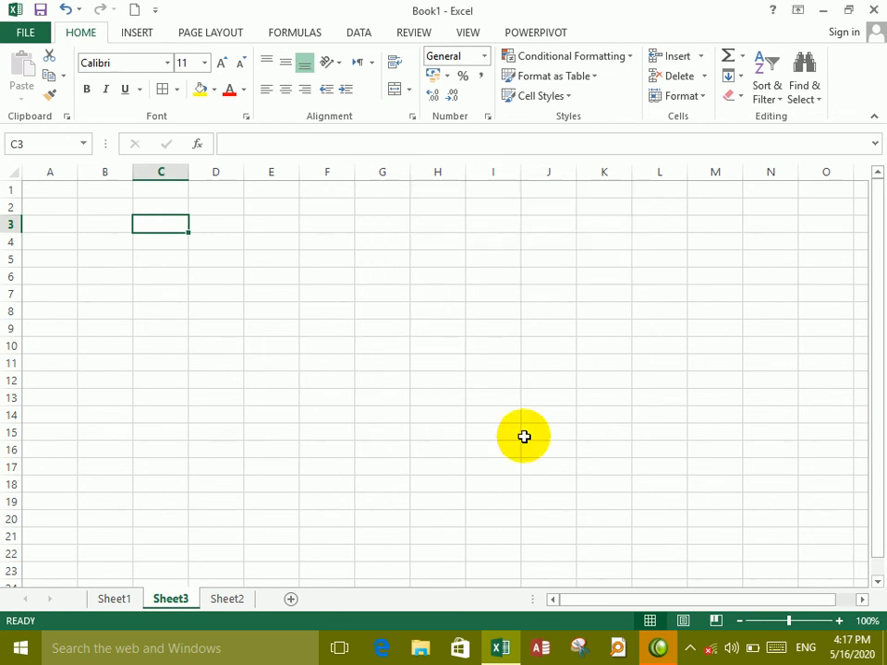
pyautogui.click(693, 661)
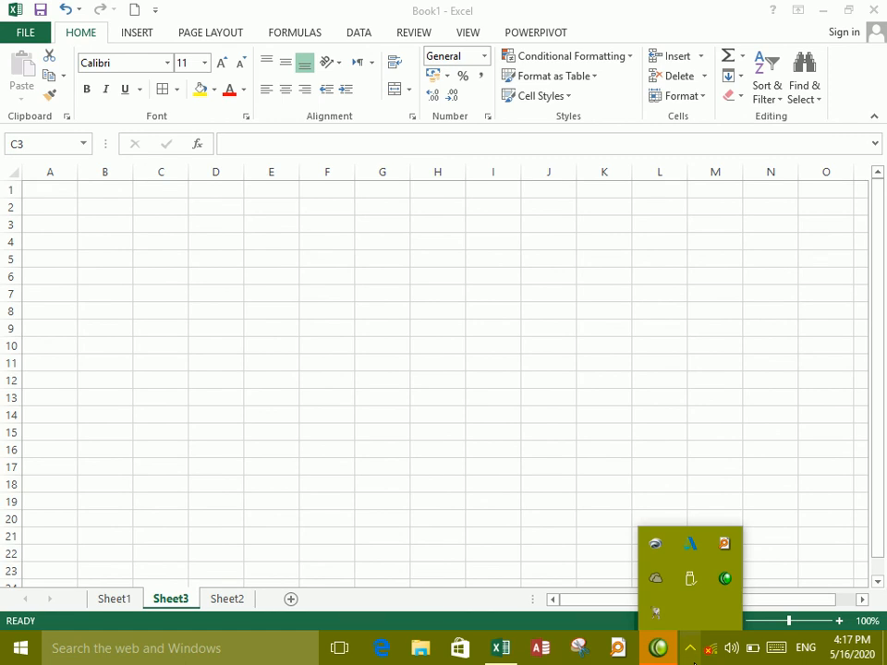
pyautogui.click(490, 416)
pyautogui.click(688, 648)
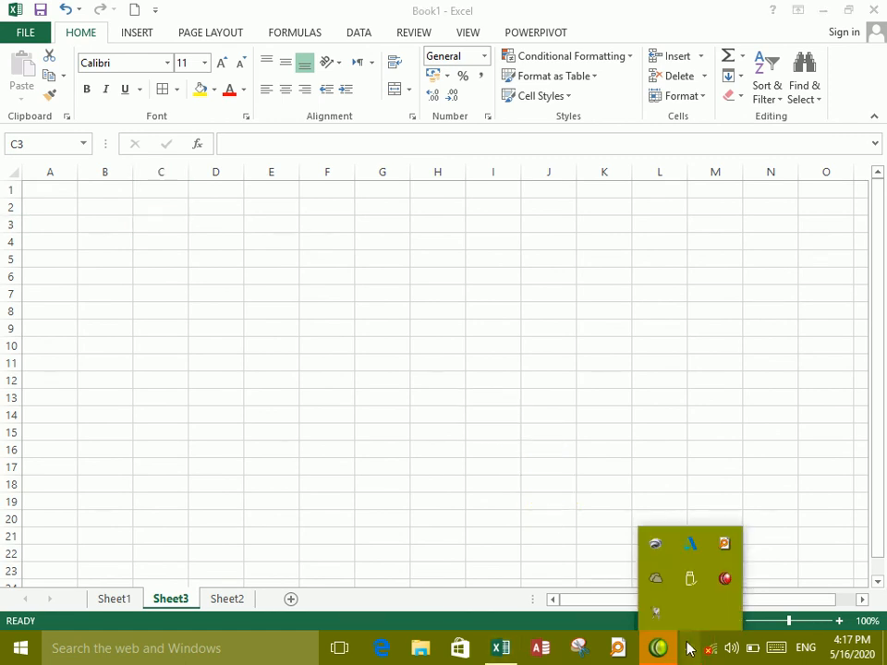
pyautogui.rightClick(729, 588)
pyautogui.click(535, 489)
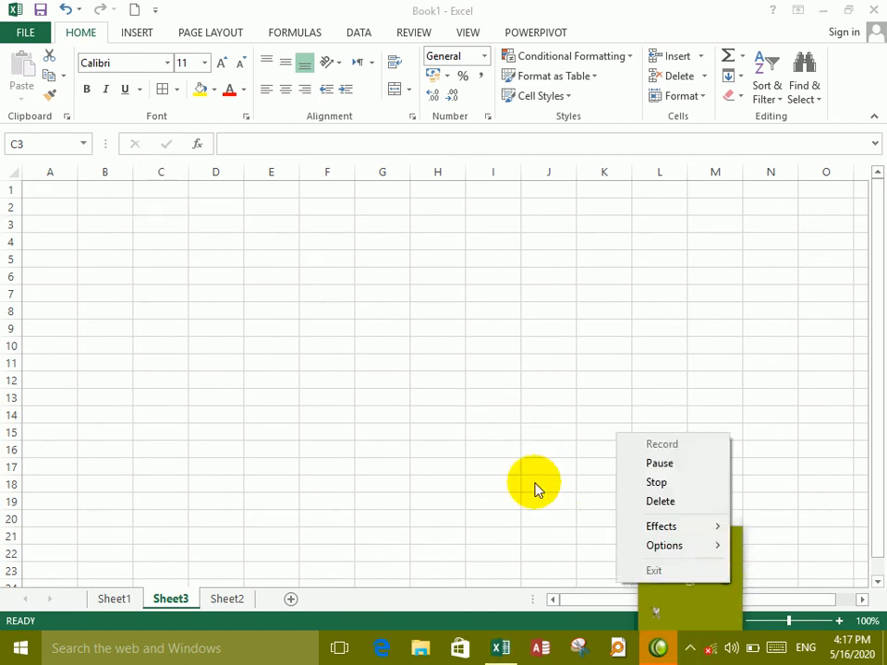
pyautogui.click(689, 650)
pyautogui.rightClick(719, 582)
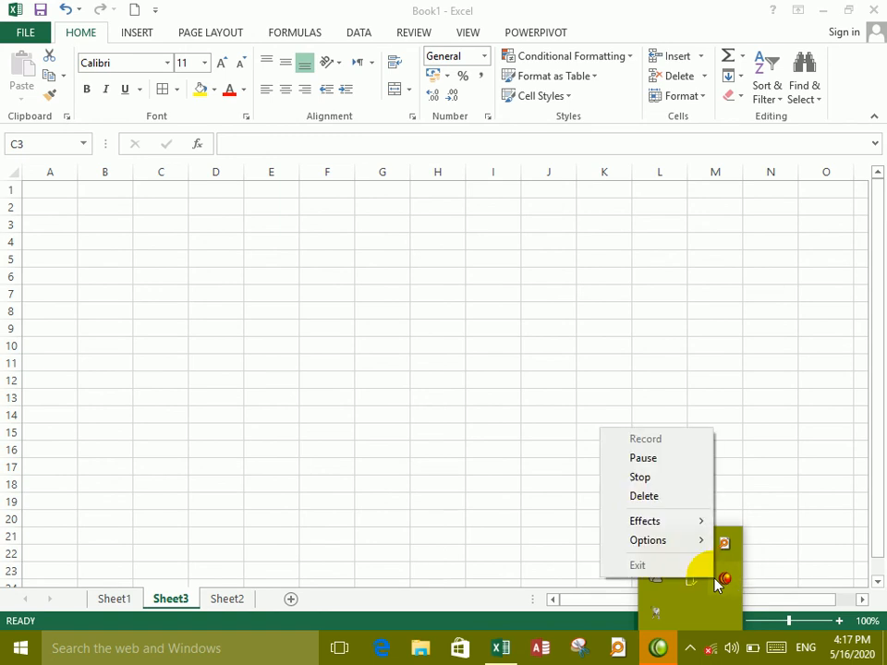
pyautogui.click(635, 459)
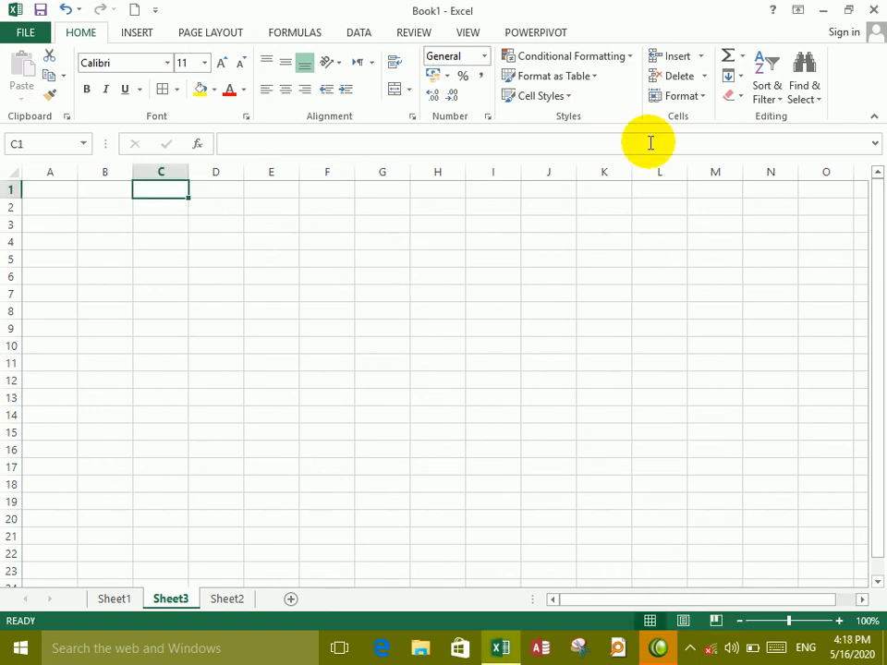
# Enter 1 in C1 and fill a linear series down C1:C20 in columns with step value 1.
pyautogui.click(730, 78)
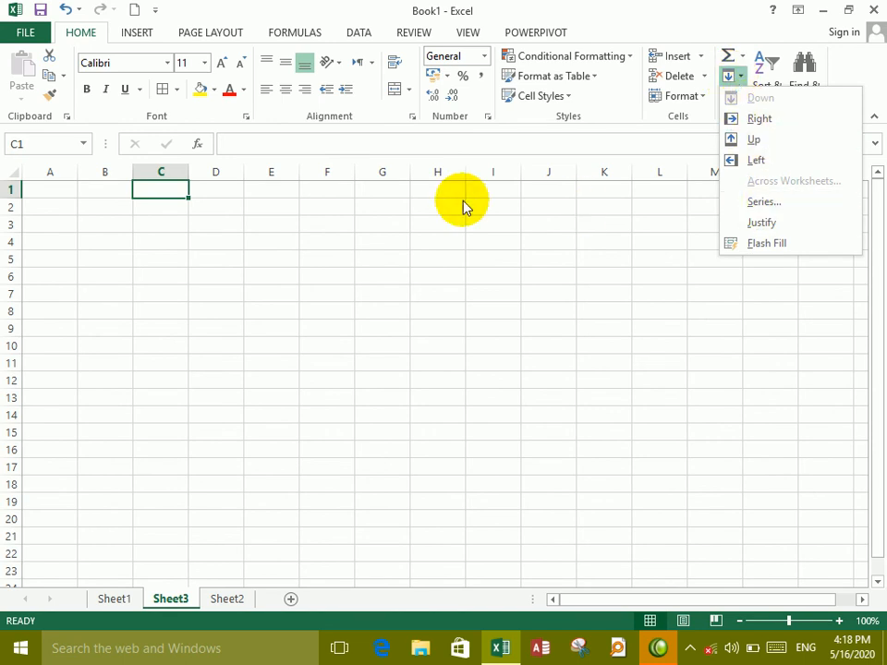
pyautogui.click(165, 187)
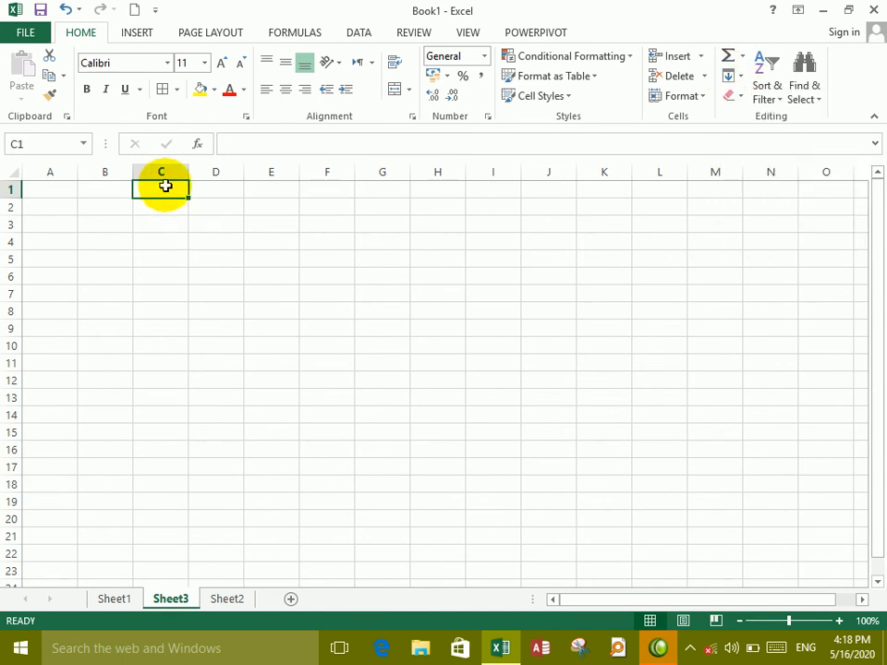
pyautogui.write('1')
pyautogui.press('Return')
pyautogui.moveTo(166, 186); pyautogui.dragTo(164, 520)
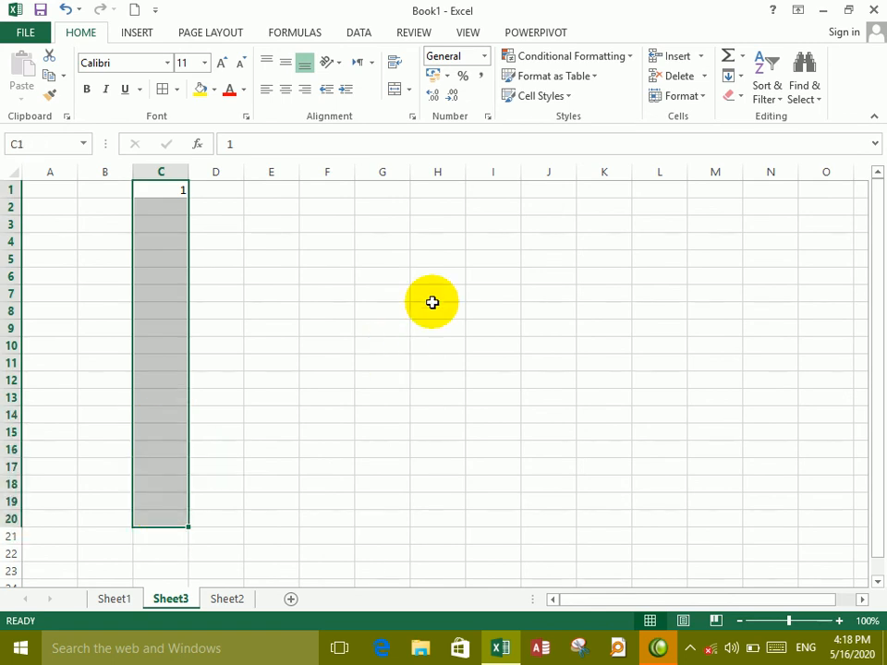
pyautogui.click(729, 80)
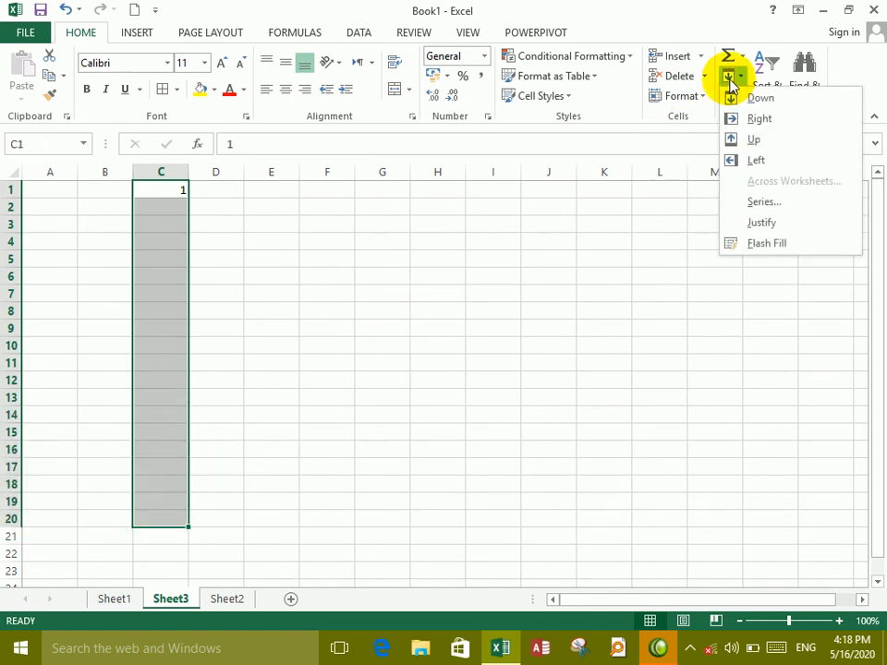
pyautogui.click(761, 201)
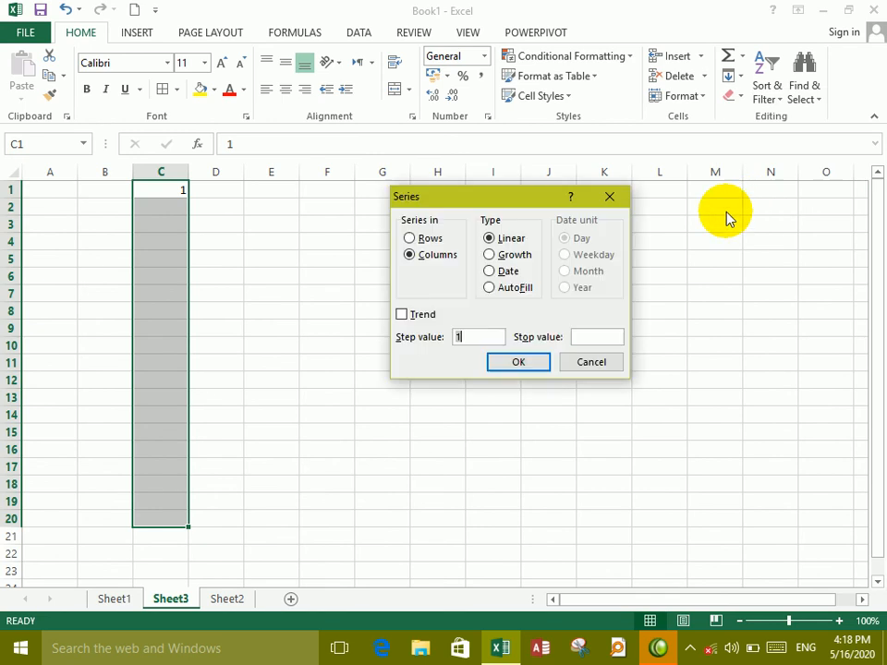
pyautogui.click(477, 339)
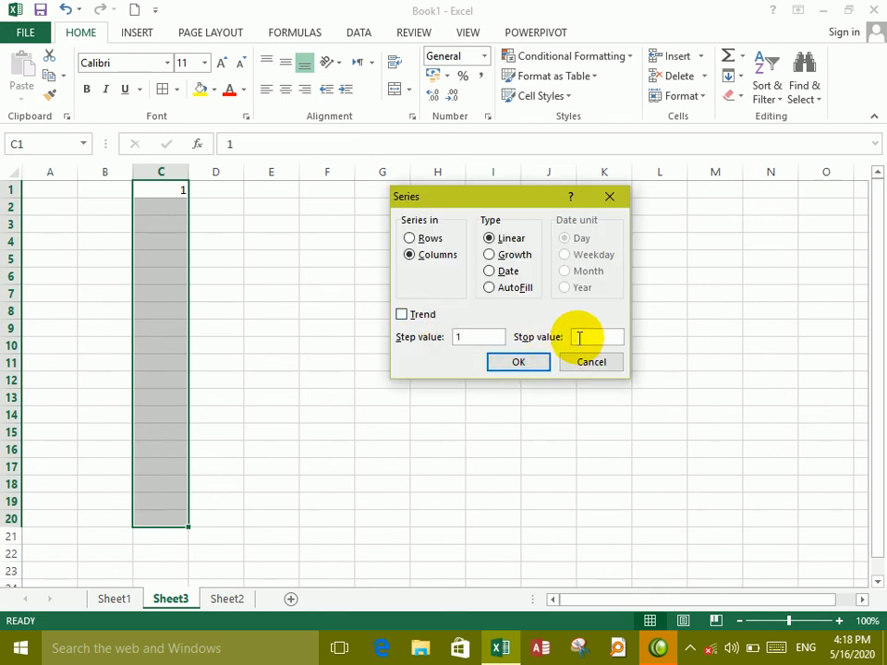
pyautogui.click(538, 362)
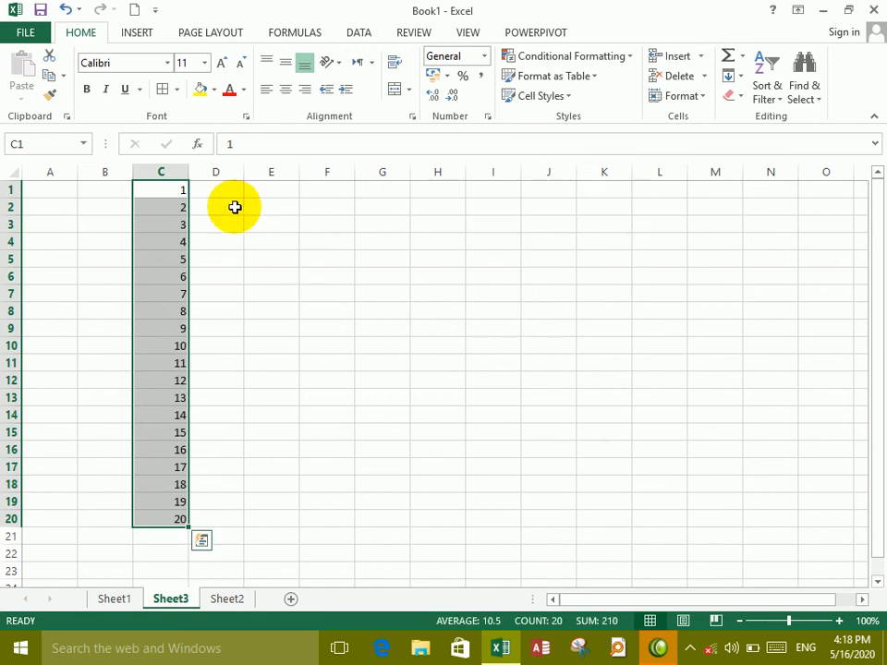
# Enter 1 in E2 and fill a linear series in rows across E2:O2 with step value 1 and stop value 11.
pyautogui.click(277, 205)
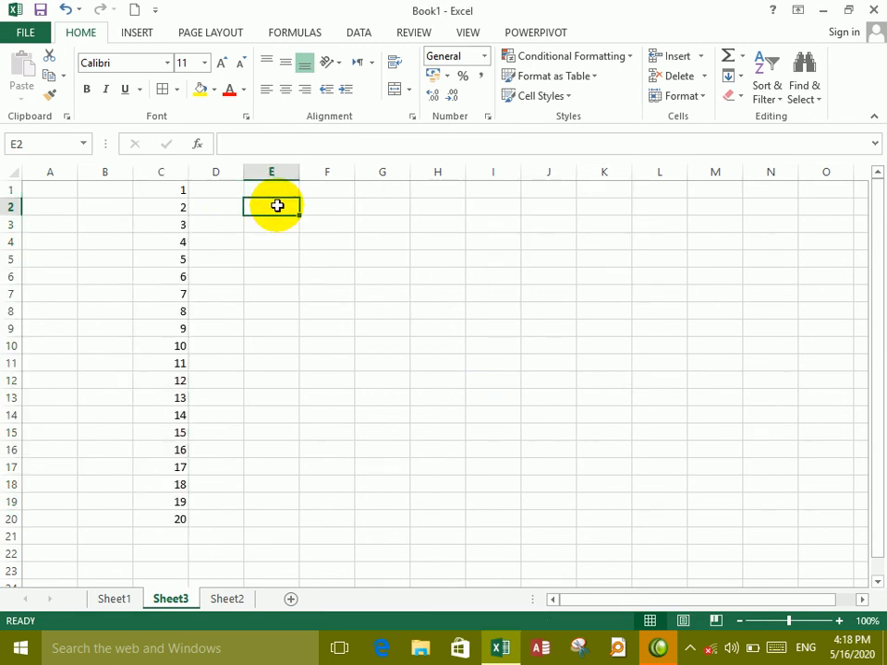
pyautogui.write('1')
pyautogui.press('Tab')
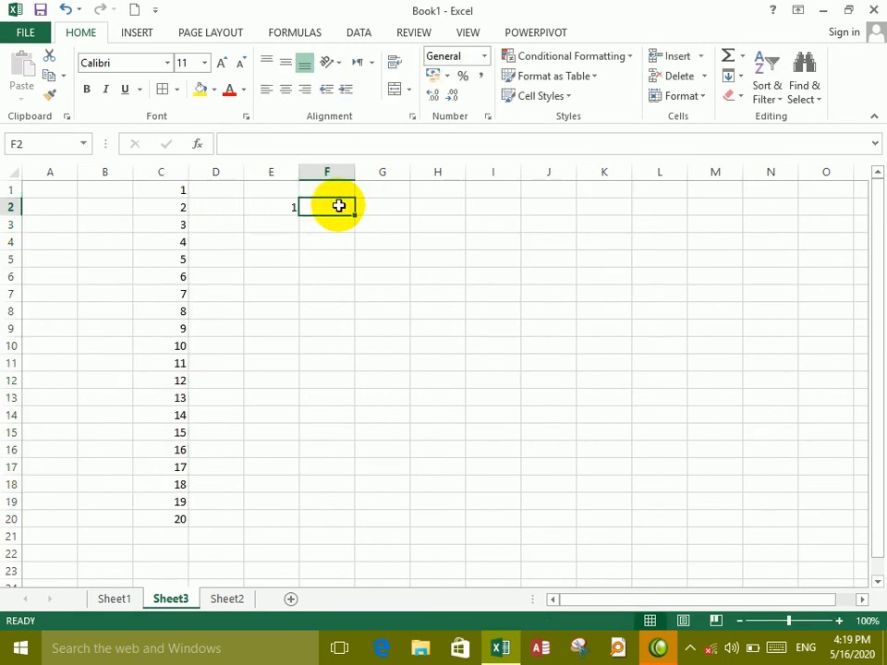
pyautogui.write('2')
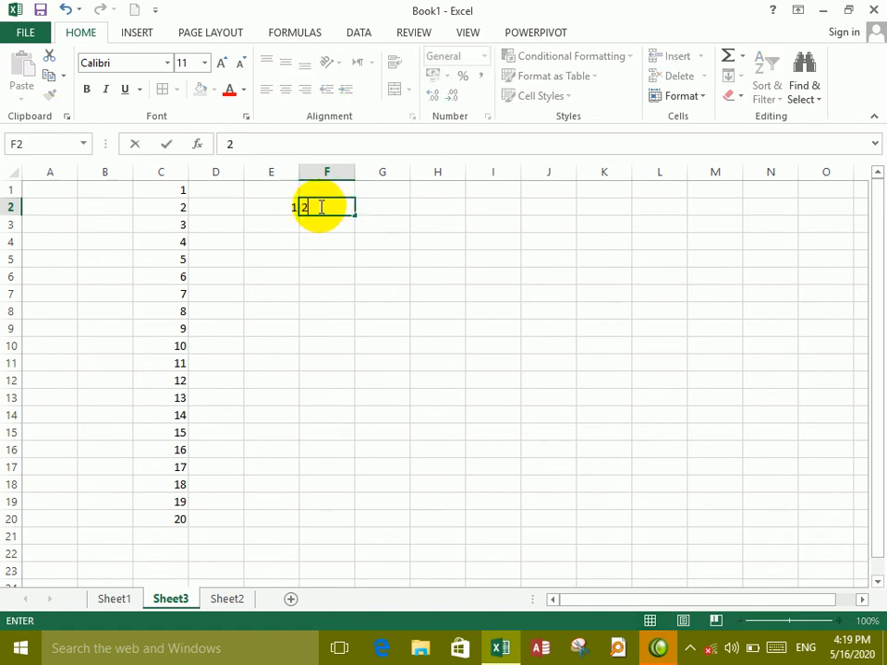
pyautogui.press('Tab')
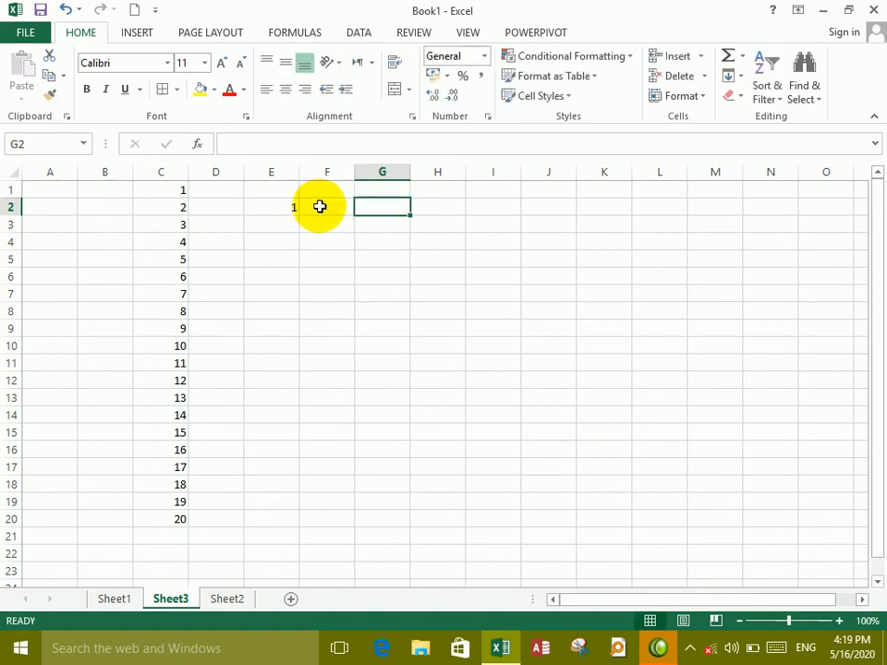
pyautogui.moveTo(274, 206); pyautogui.dragTo(808, 206)
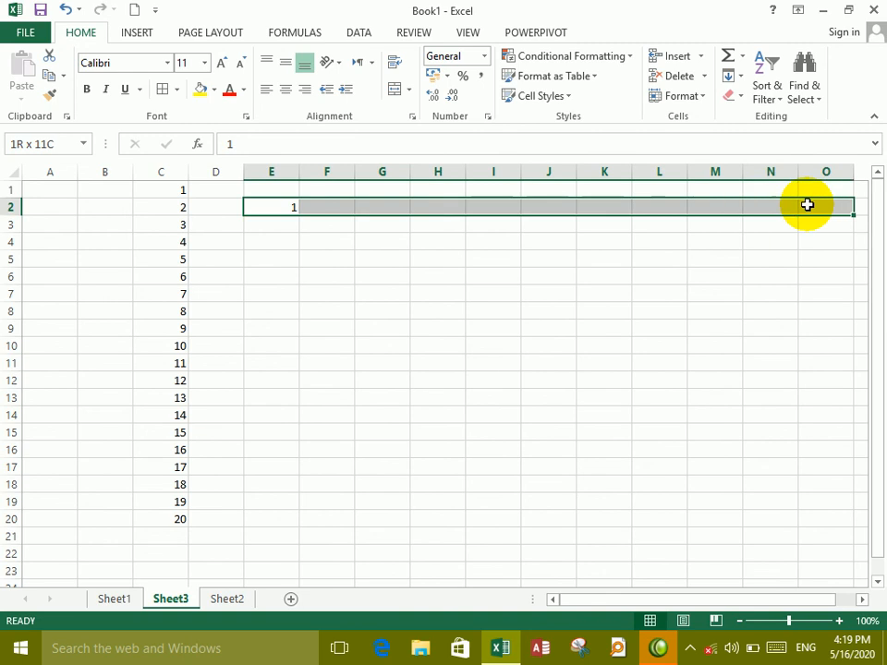
pyautogui.click(736, 85)
pyautogui.click(759, 204)
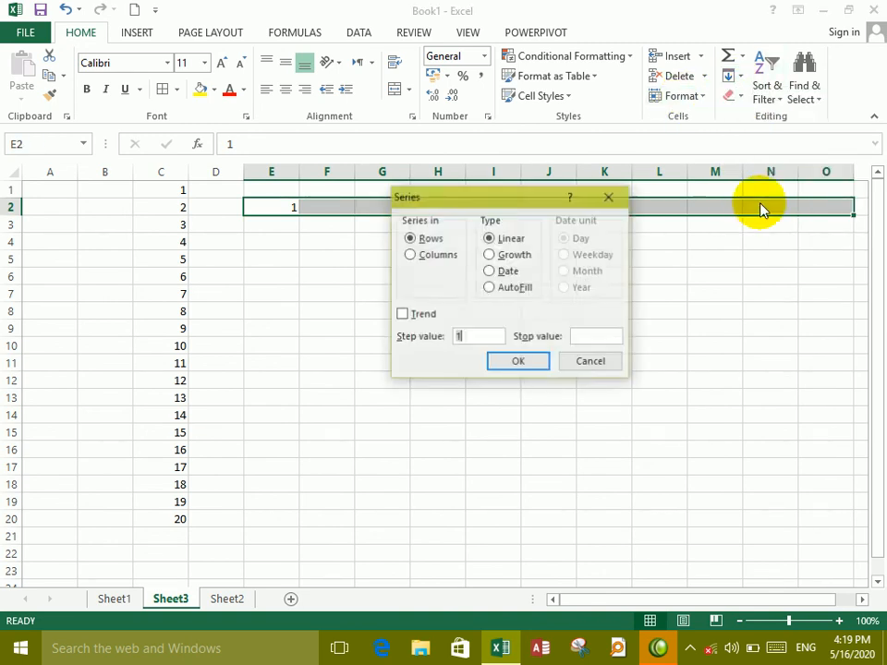
pyautogui.moveTo(429, 195); pyautogui.dragTo(386, 270)
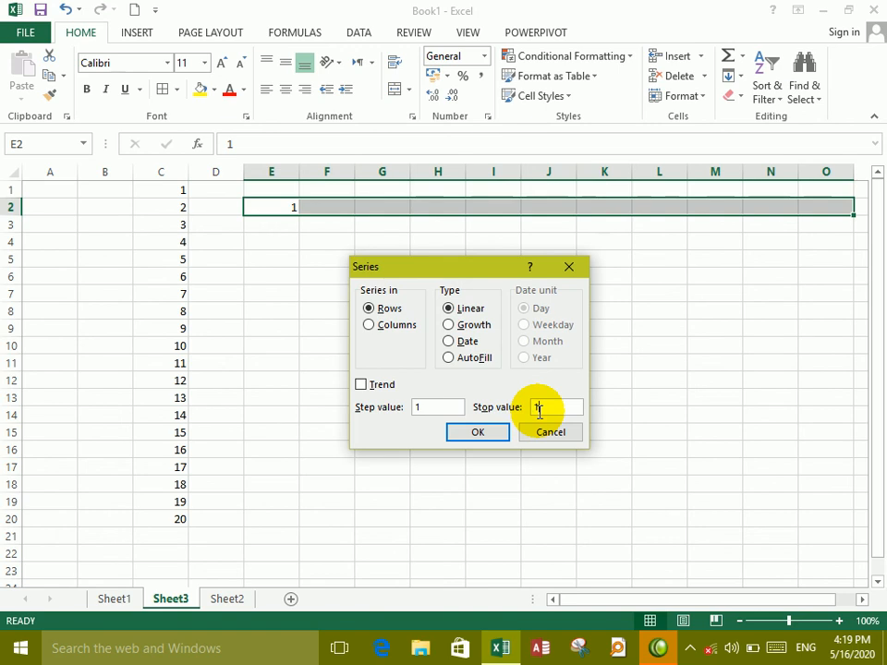
pyautogui.write('1')
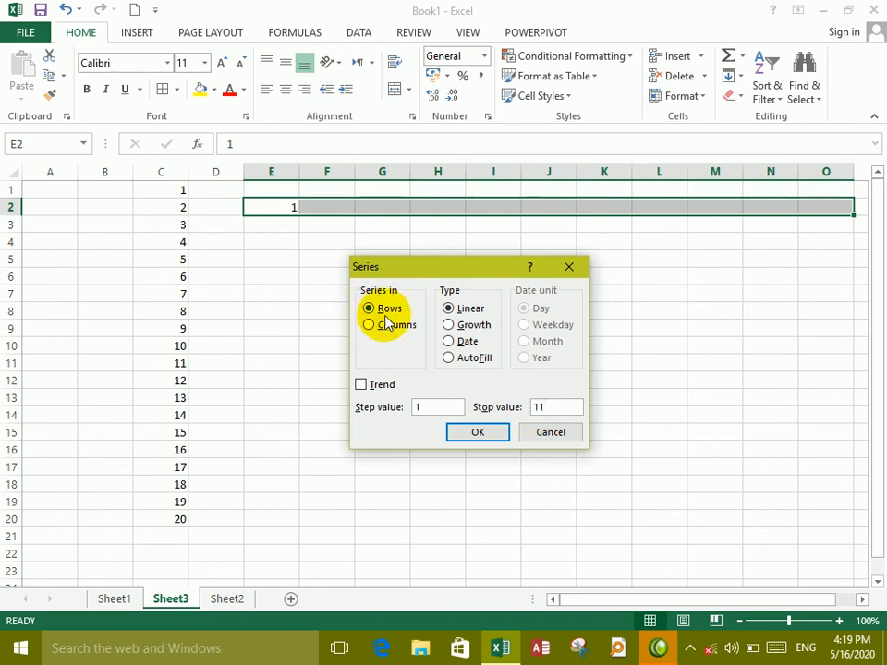
pyautogui.click(474, 431)
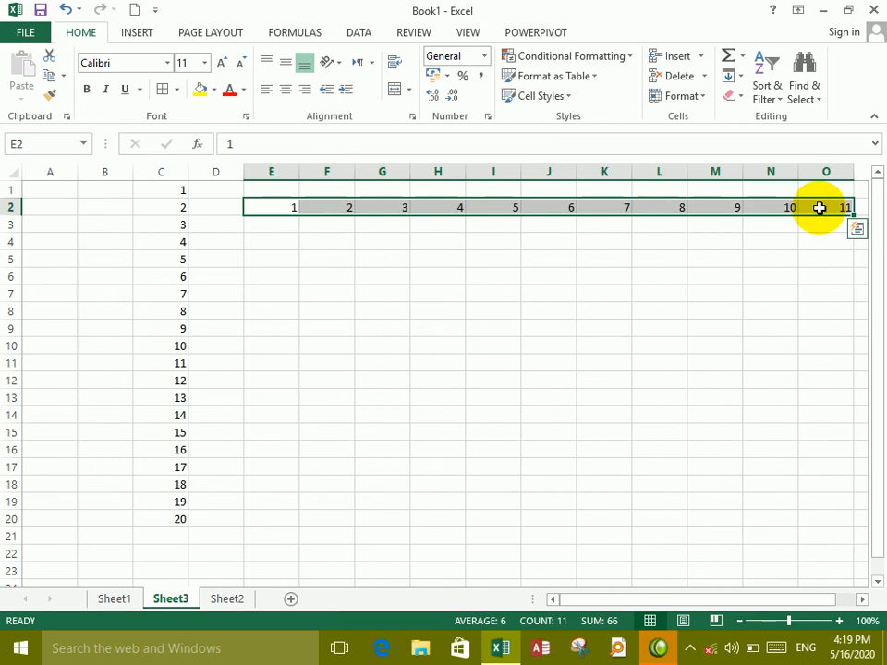
# Clear the number series in E2:O2 and C1:C20.
pyautogui.moveTo(819, 208); pyautogui.dragTo(282, 214)
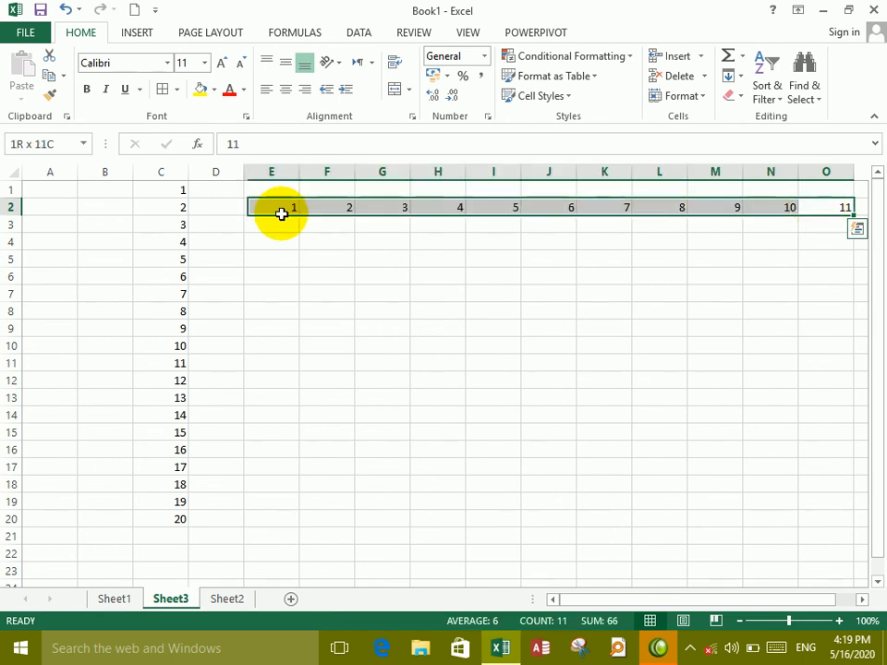
pyautogui.press('Delete')
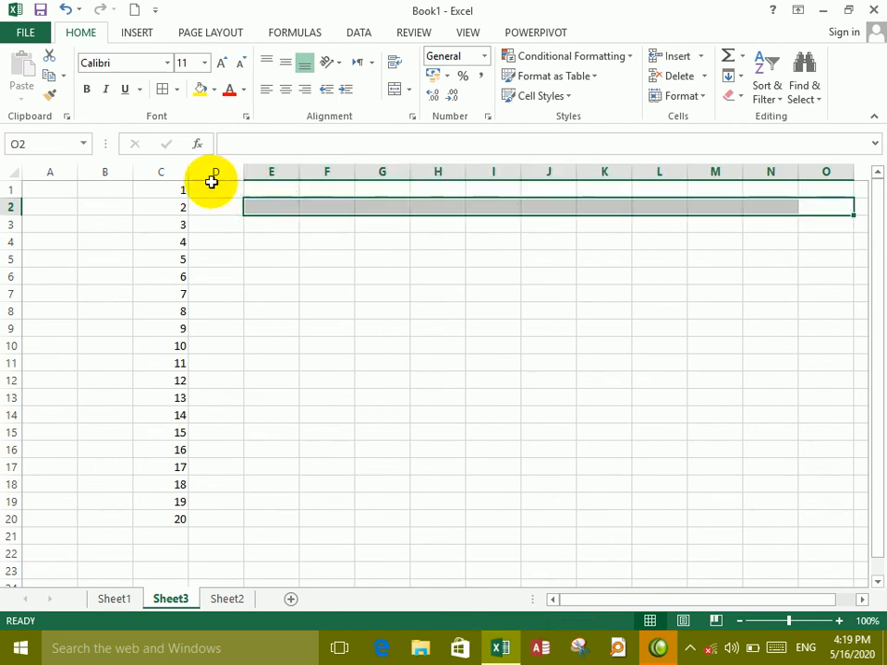
pyautogui.moveTo(179, 186); pyautogui.dragTo(185, 520)
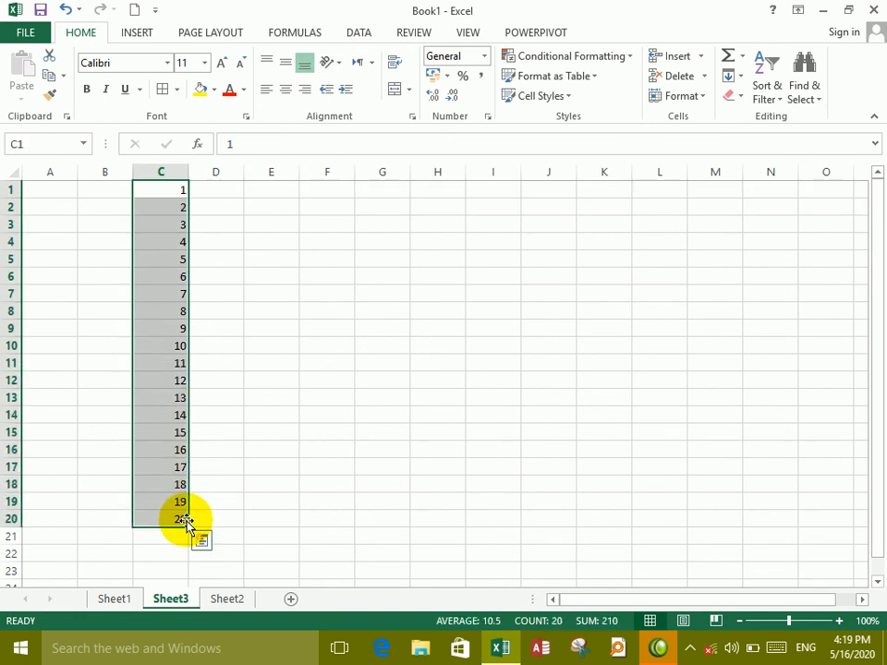
pyautogui.press('Delete')
# Enter the column headings Name in A1 and F/Name in B1, leaving C1 empty.
pyautogui.click(55, 185)
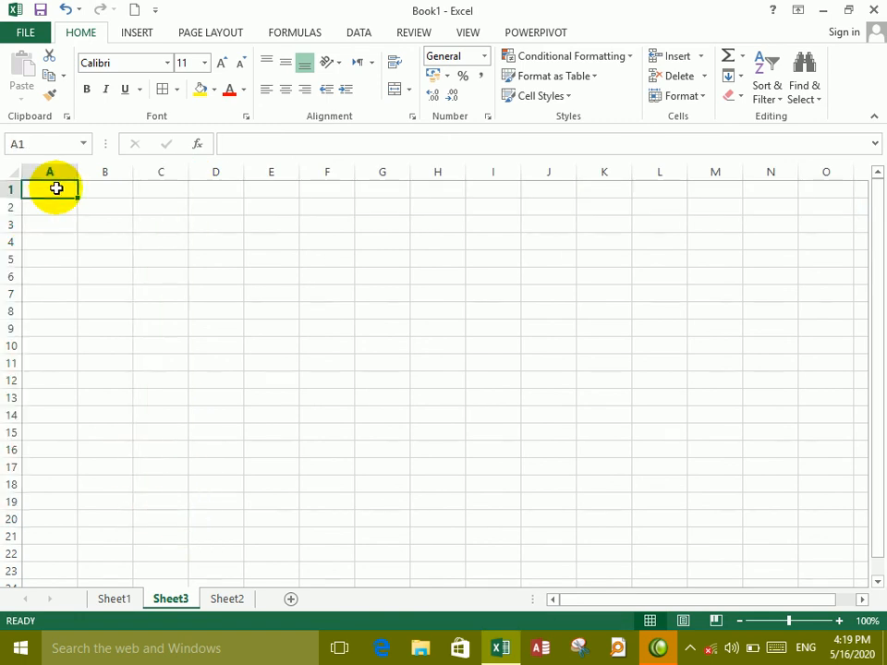
pyautogui.write('Name')
pyautogui.press('Tab')
pyautogui.write('F')
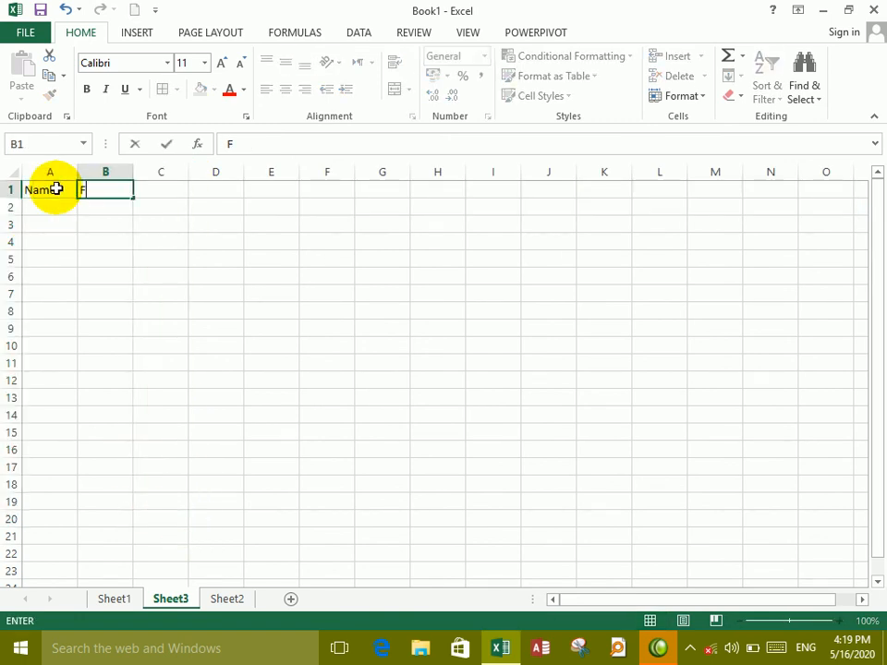
pyautogui.write('/Name')
pyautogui.press('Tab')
pyautogui.write('Cp')
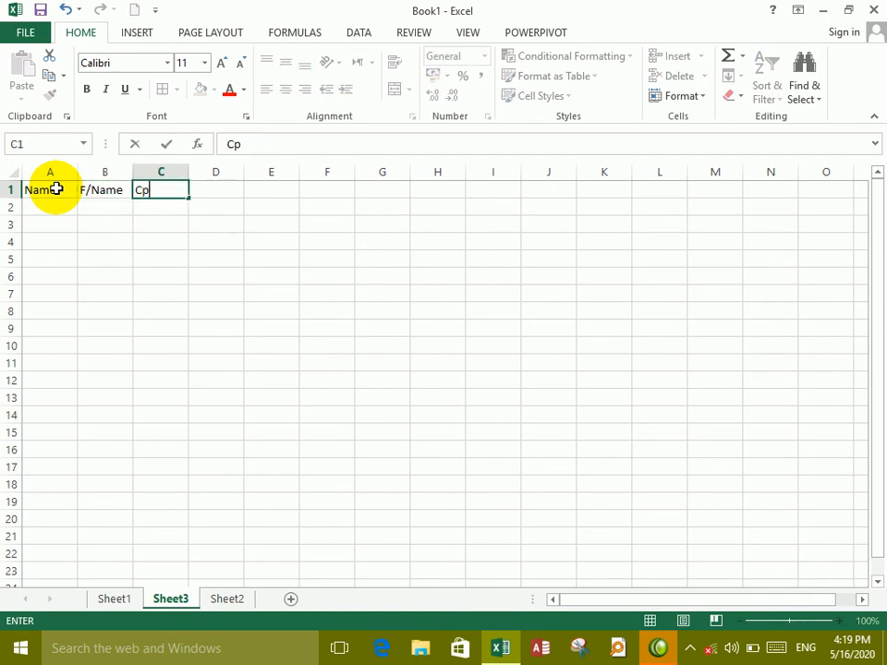
pyautogui.press('Tab')
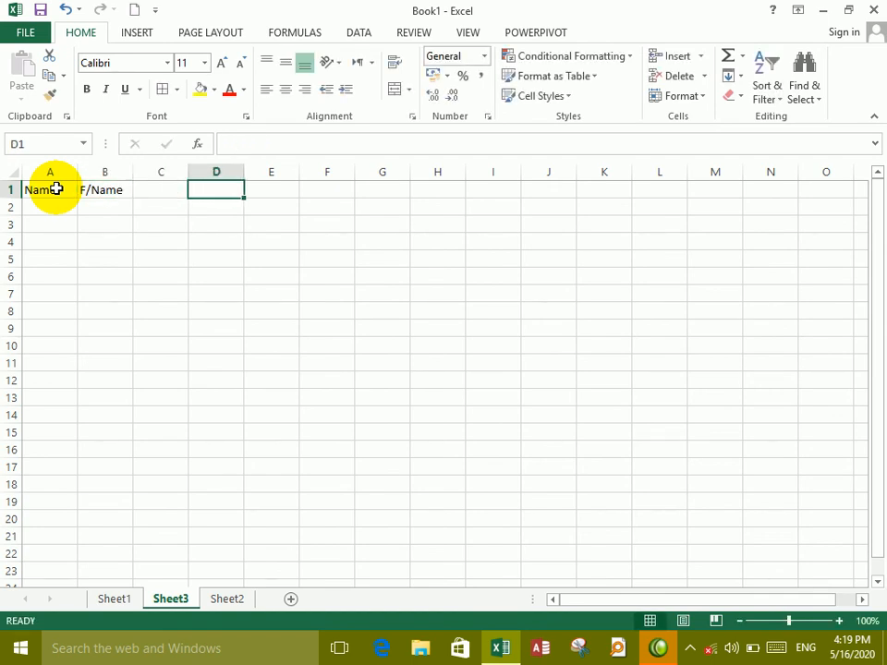
pyautogui.press('Left')
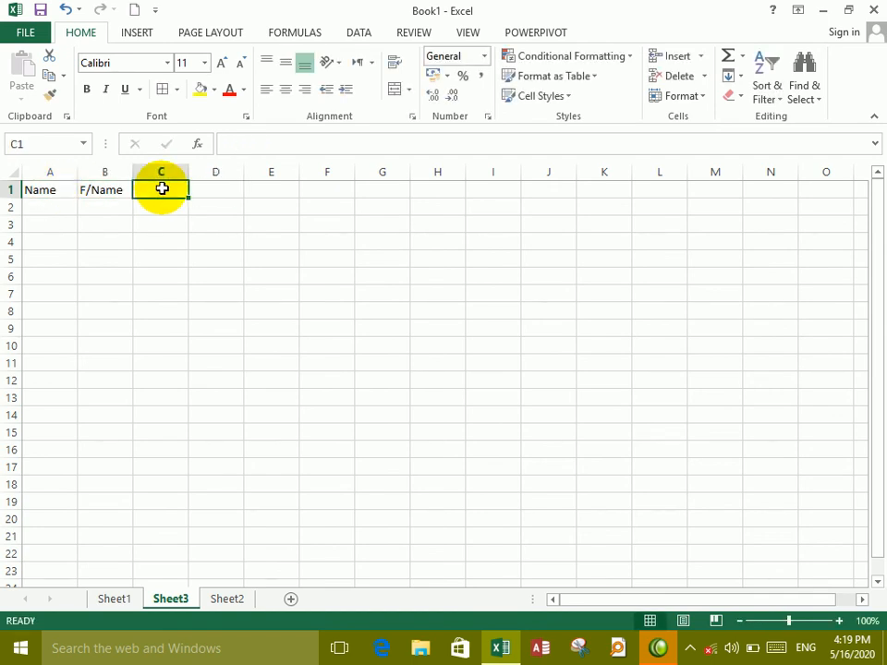
# Enter 1 in C1 and fill a linear series in rows across C1:S1 with step value 1 and stop value 30.
pyautogui.write('1')
pyautogui.press('Tab')
pyautogui.moveTo(142, 194); pyautogui.dragTo(847, 186)
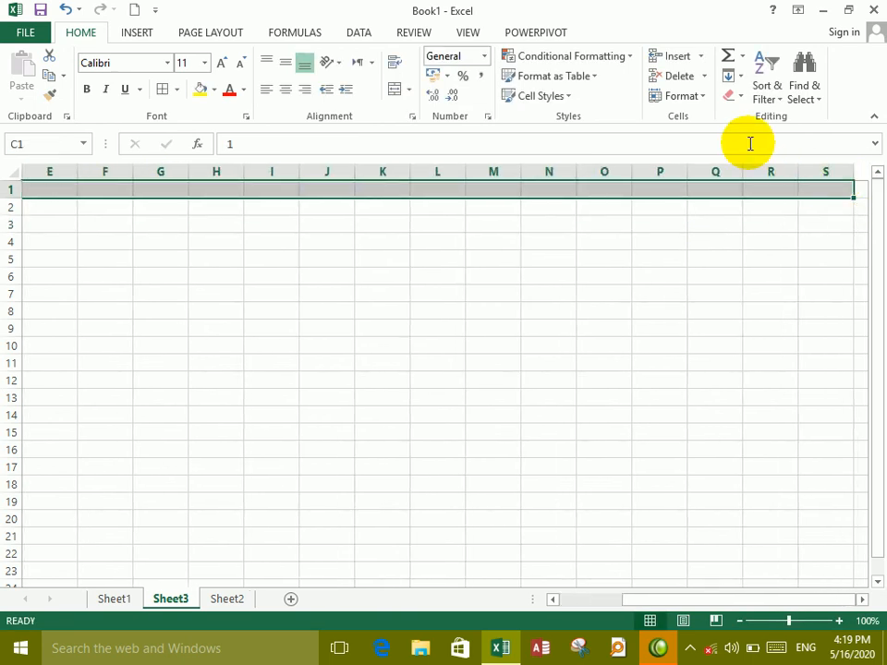
pyautogui.click(734, 77)
pyautogui.click(758, 202)
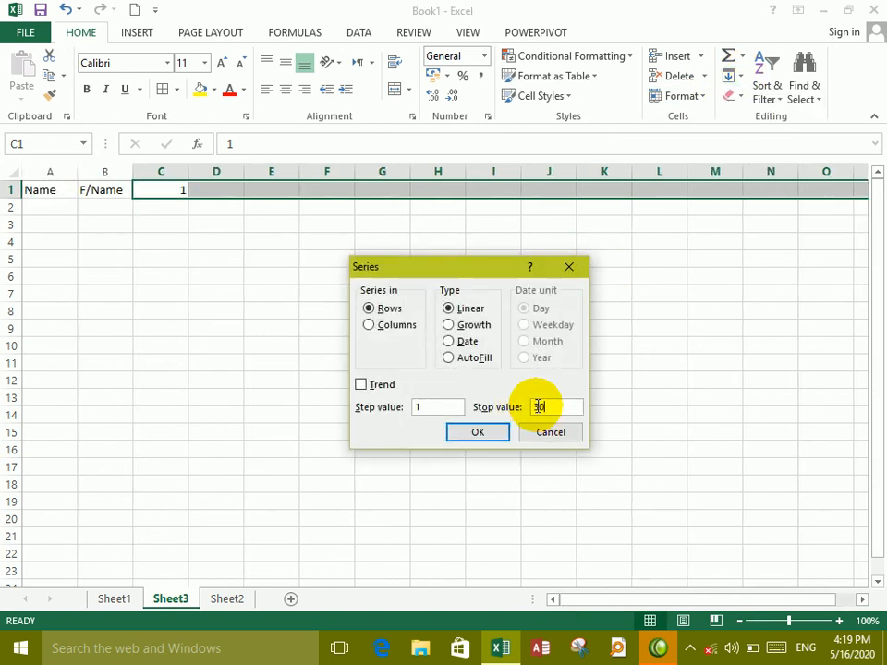
pyautogui.click(476, 431)
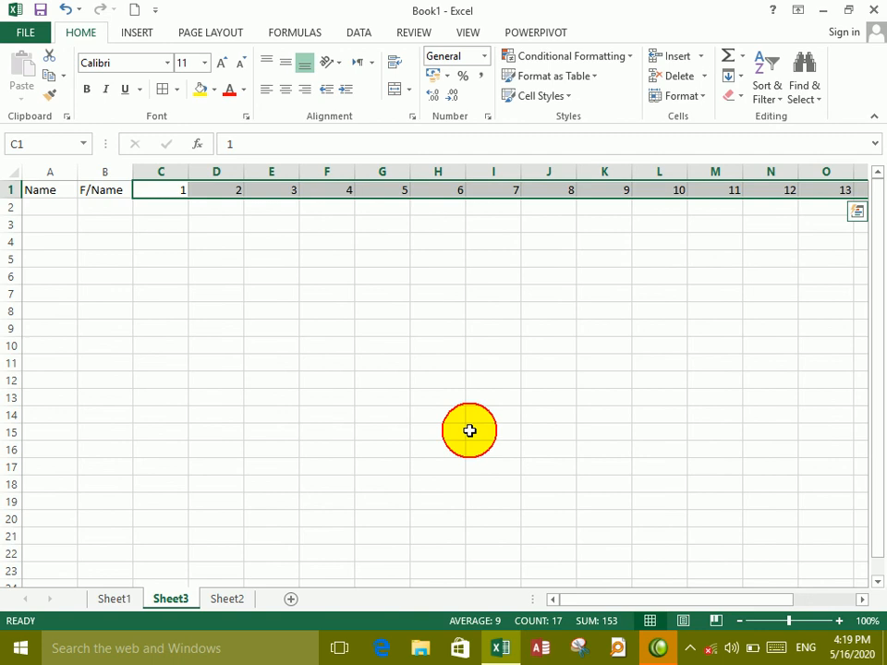
# Examine the numbered series along row 1 from its start to its last filled column.
pyautogui.click(565, 282)
pyautogui.press('Right')
pyautogui.press('Right')
pyautogui.press('Right')
pyautogui.press('Right')
pyautogui.press('Right')
pyautogui.press('Right')
pyautogui.press('Right')
pyautogui.press('Right')
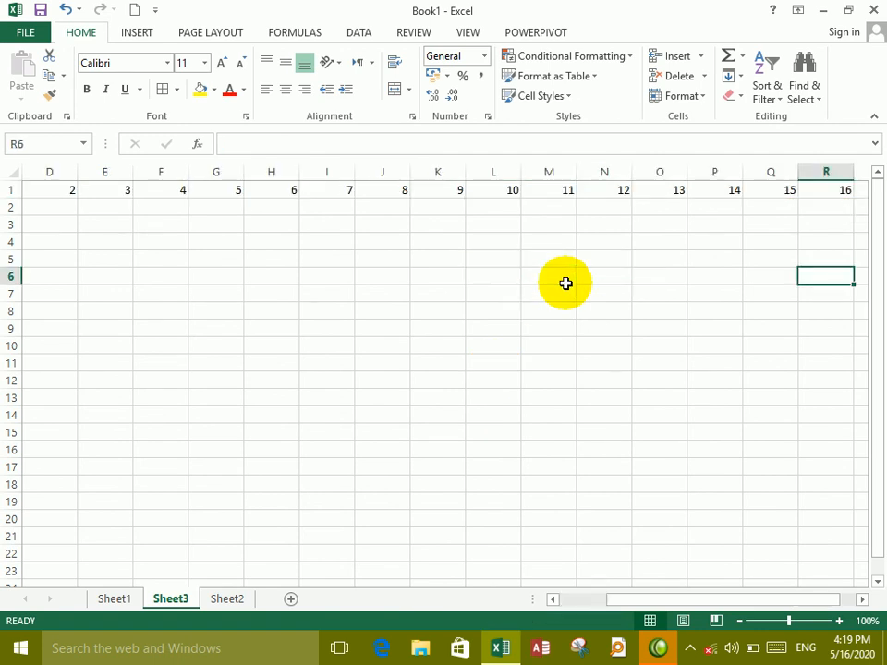
pyautogui.press('Right')
pyautogui.press('Right')
pyautogui.press('Right')
pyautogui.press('Left')
pyautogui.press('Left')
pyautogui.press('Left')
pyautogui.press('Left')
pyautogui.press('Left')
pyautogui.press('Left')
pyautogui.press('Left')
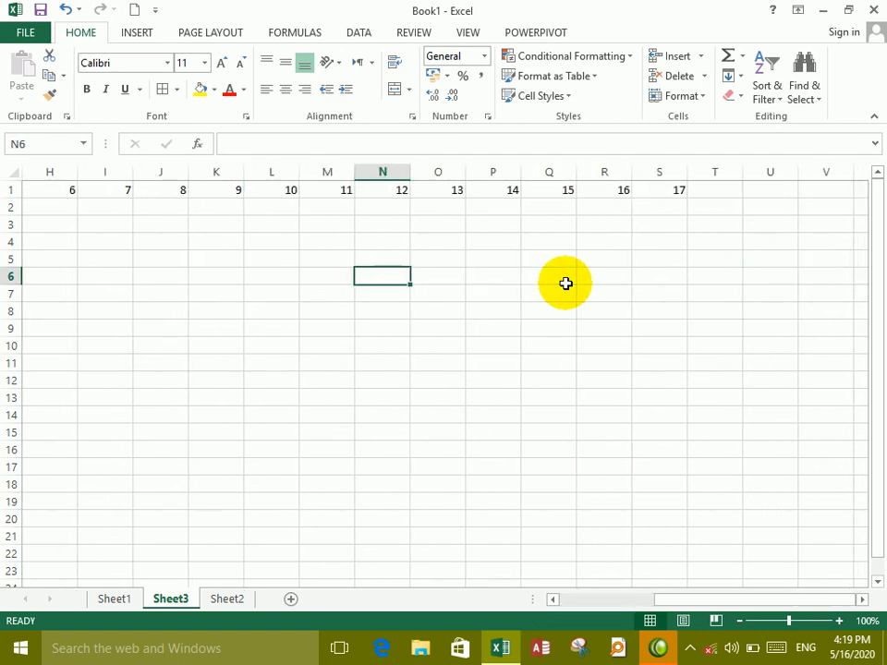
pyautogui.press('Left')
pyautogui.press('Left')
pyautogui.press('Left')
pyautogui.press('Left')
pyautogui.press('Left')
pyautogui.press('Left')
pyautogui.press('Left')
pyautogui.press('Left')
pyautogui.press('Left')
pyautogui.press('Left')
pyautogui.press('Left')
pyautogui.press('Left')
pyautogui.press('Left')
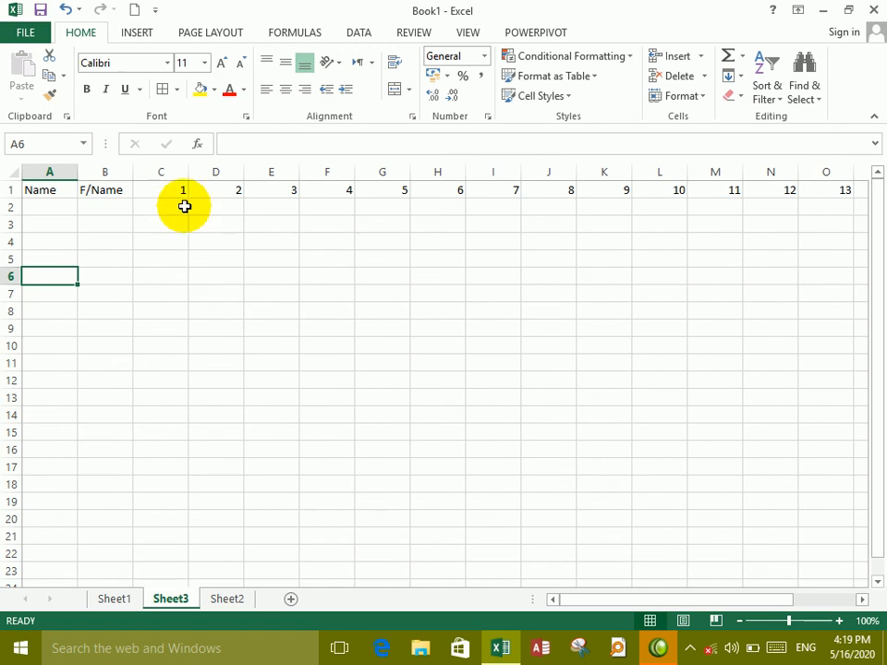
pyautogui.moveTo(177, 191); pyautogui.dragTo(388, 194)
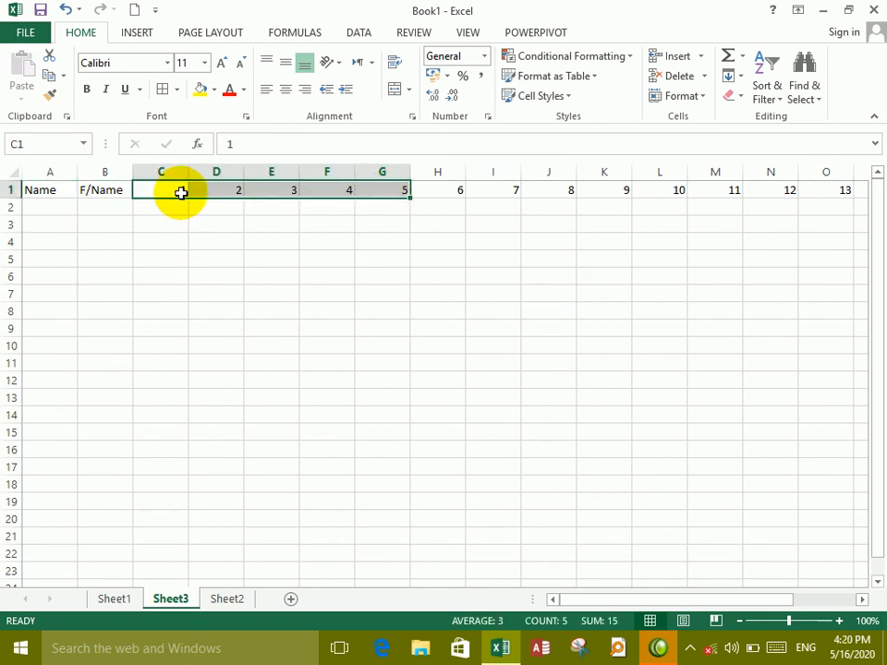
# Turn on the R1C1 reference style in the formula options.
pyautogui.moveTo(179, 192); pyautogui.dragTo(844, 185)
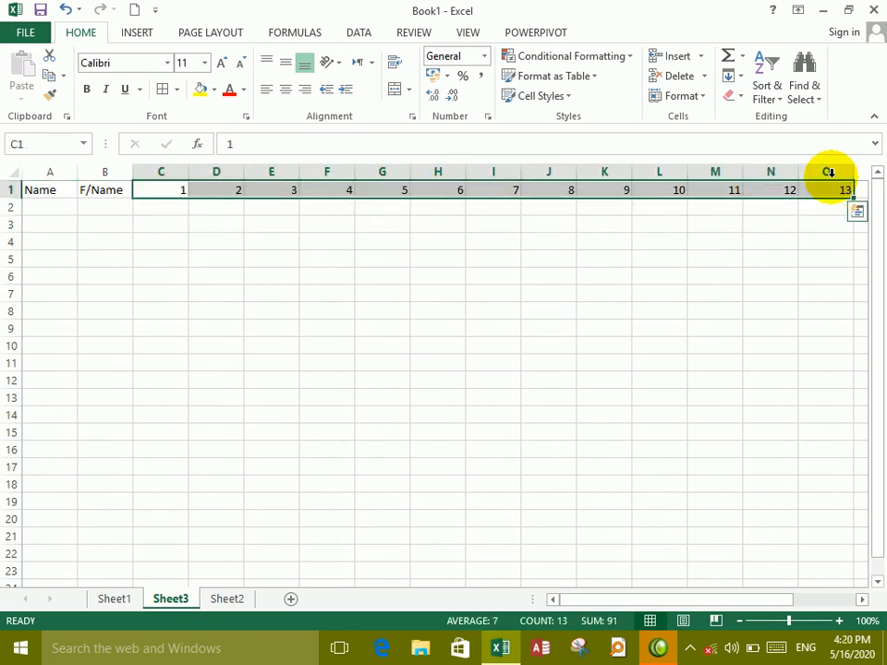
pyautogui.click(184, 213)
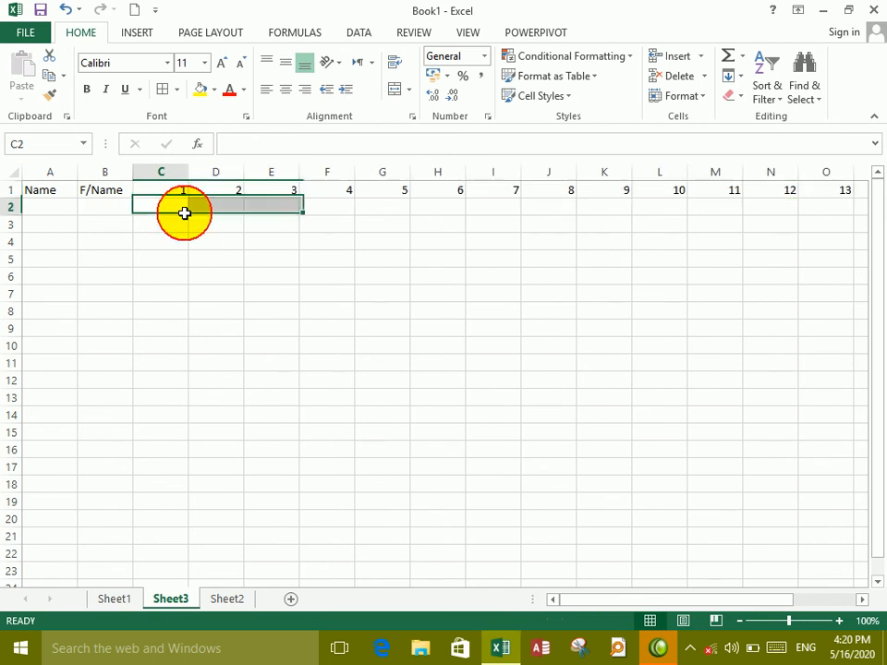
pyautogui.click(27, 32)
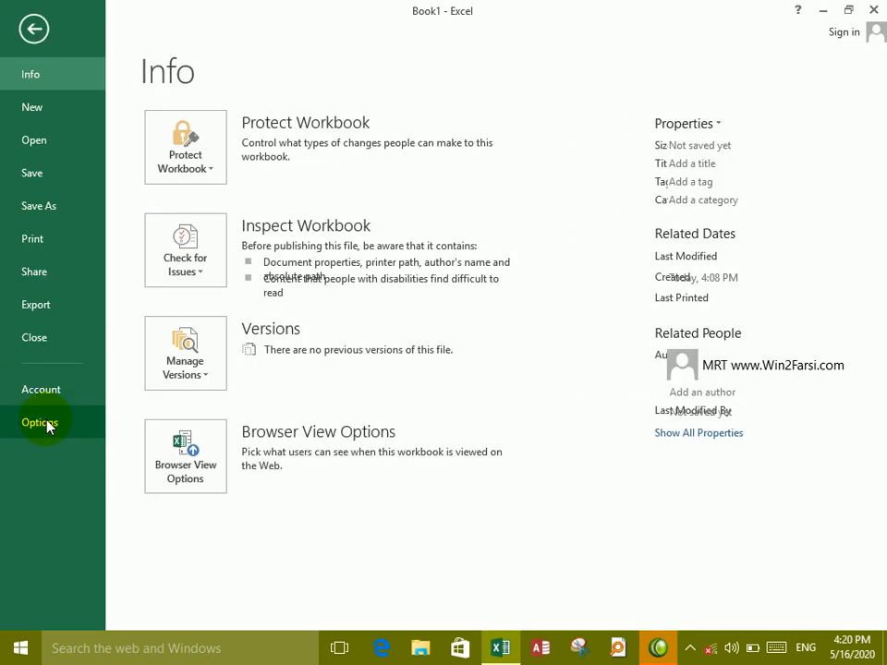
pyautogui.click(41, 423)
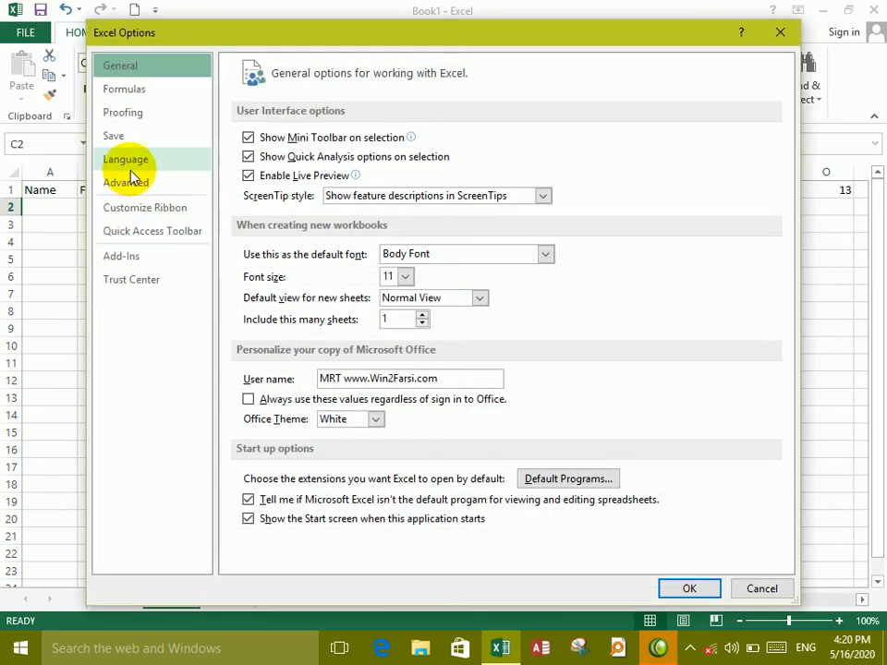
pyautogui.click(123, 89)
pyautogui.click(264, 269)
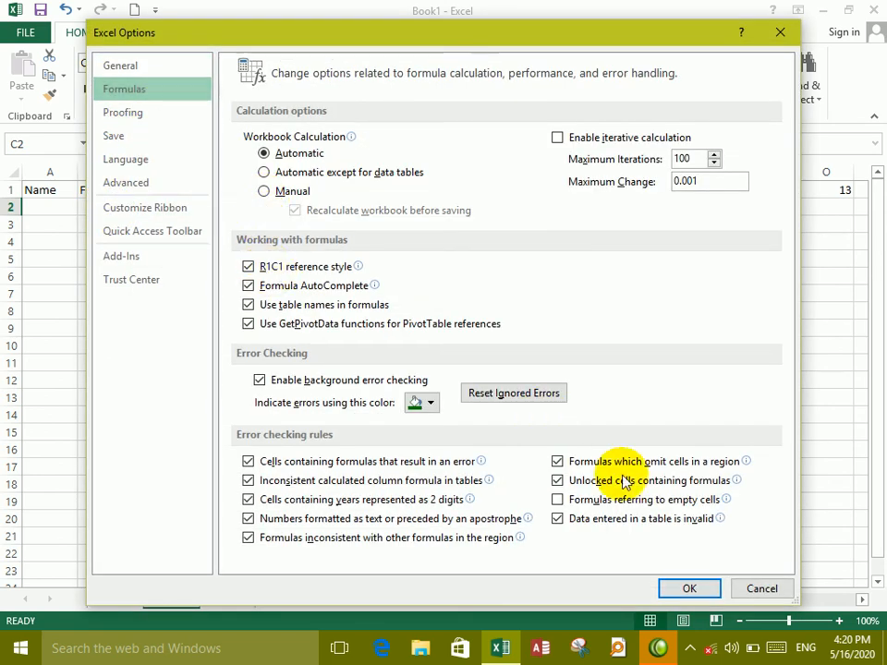
pyautogui.click(689, 588)
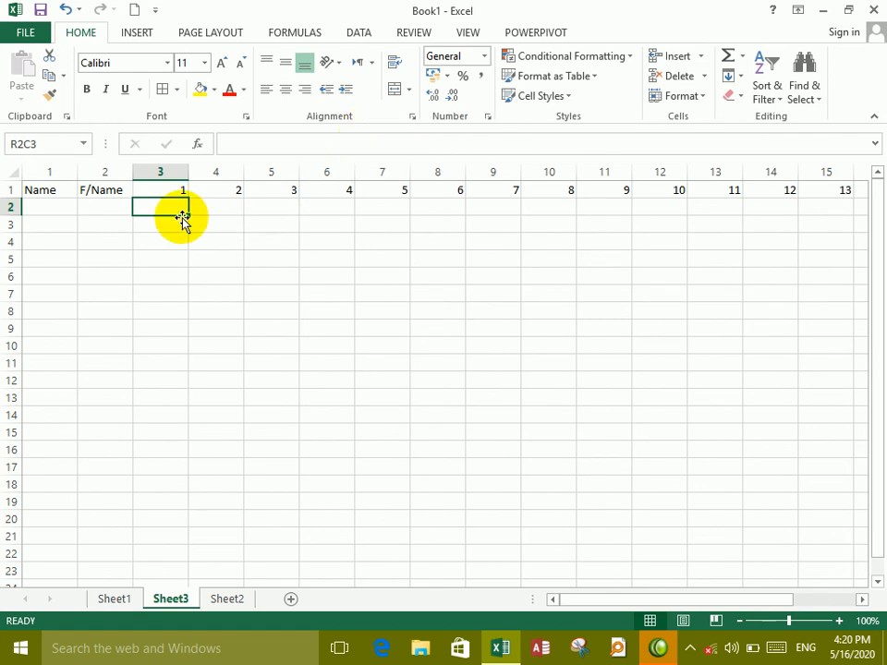
# Enter 1 in R2C3 and fill a linear series in rows across R2C3:R2C30 with step value 1 and stop value 30.
pyautogui.write('1')
pyautogui.press('Tab')
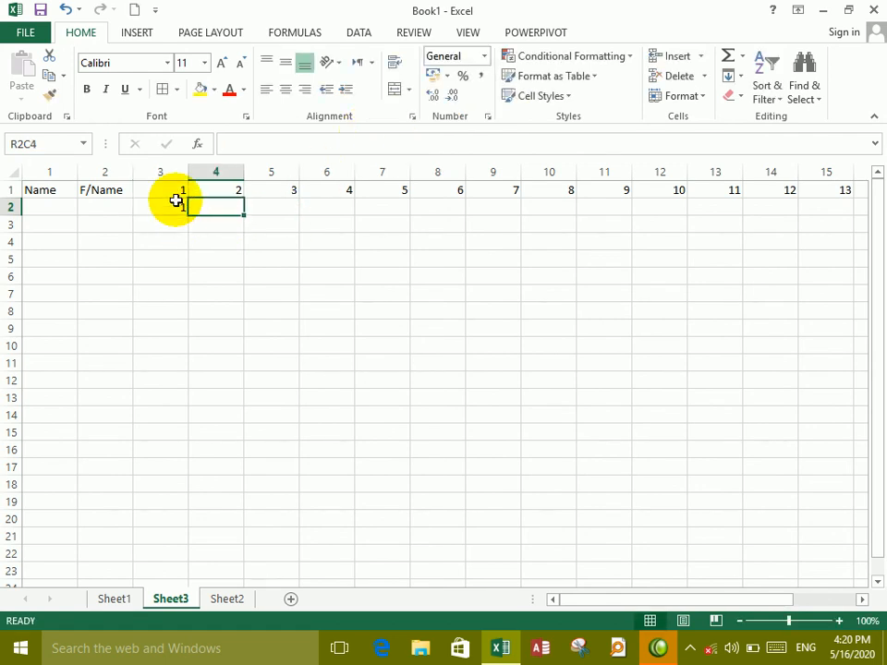
pyautogui.moveTo(178, 203); pyautogui.dragTo(469, 202)
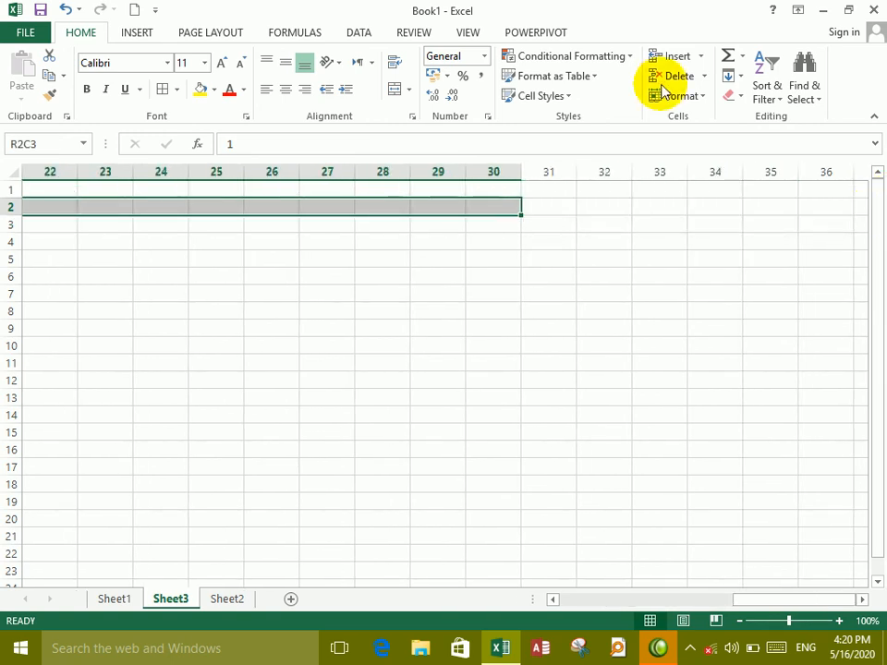
pyautogui.click(728, 83)
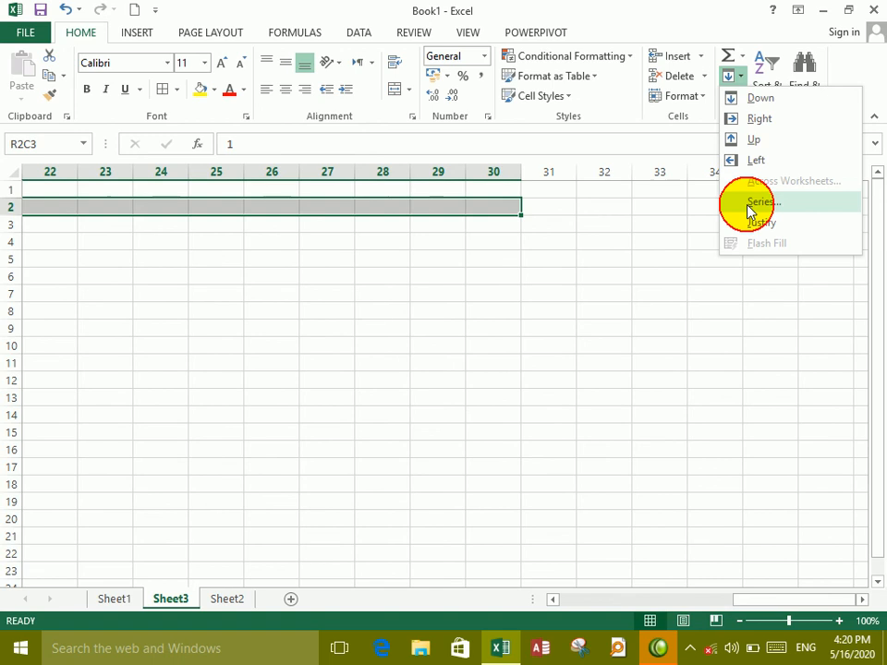
pyautogui.click(748, 204)
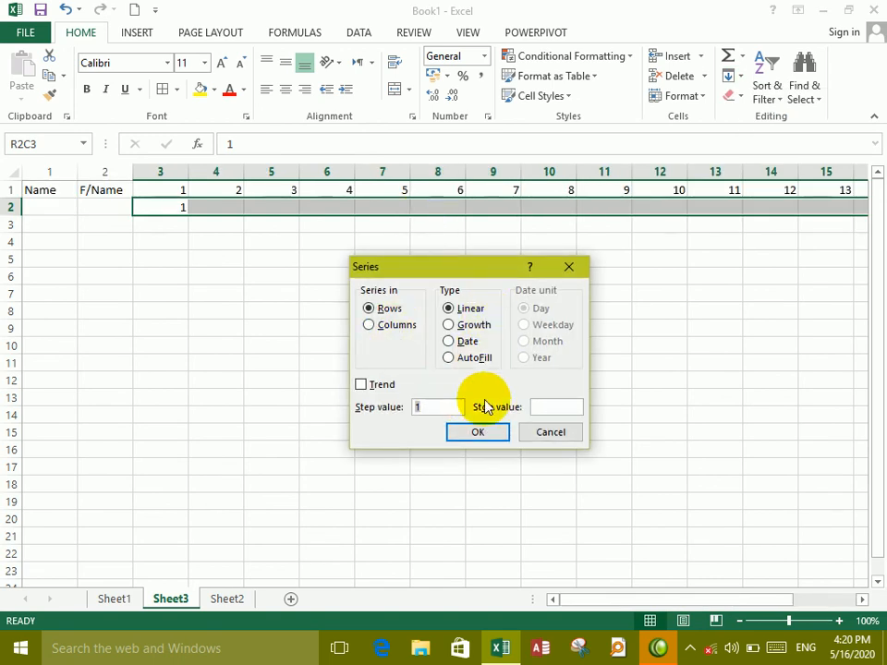
pyautogui.click(555, 410)
pyautogui.write('3')
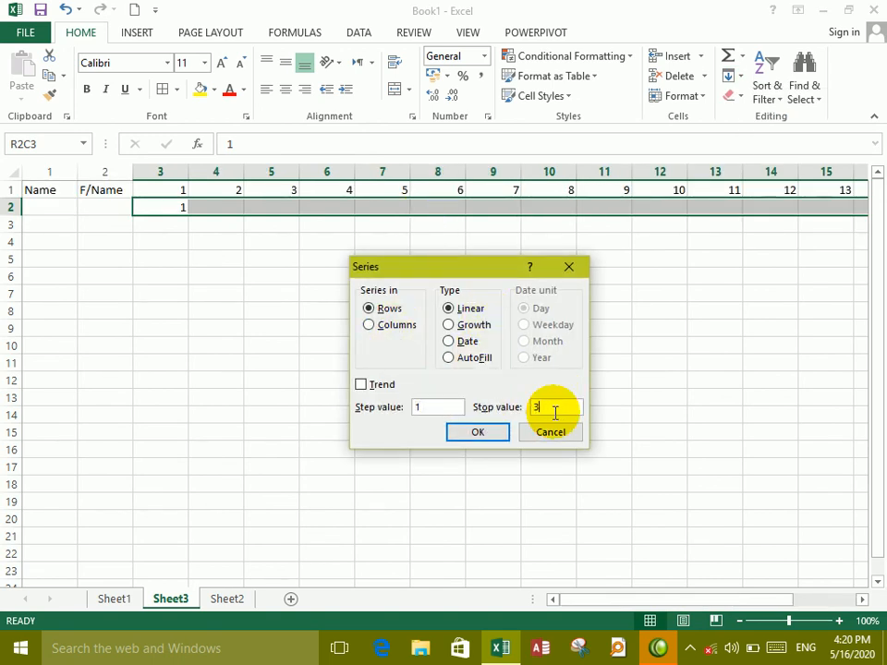
pyautogui.write('0')
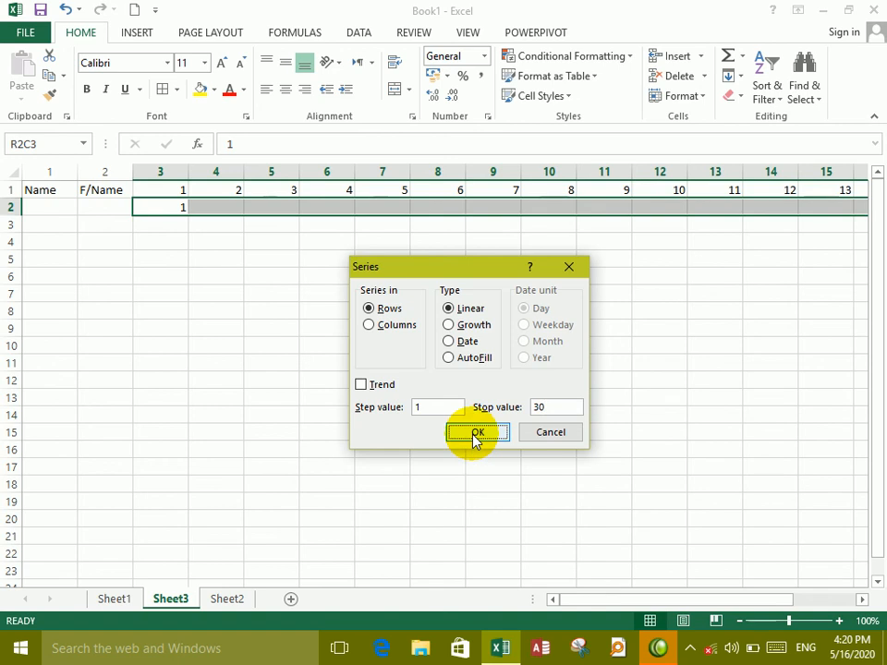
pyautogui.click(473, 432)
# Delete the old heading row 1, enter the heading Name in R1C1 and start the R1C2 heading with F.
pyautogui.click(329, 238)
pyautogui.click(10, 189)
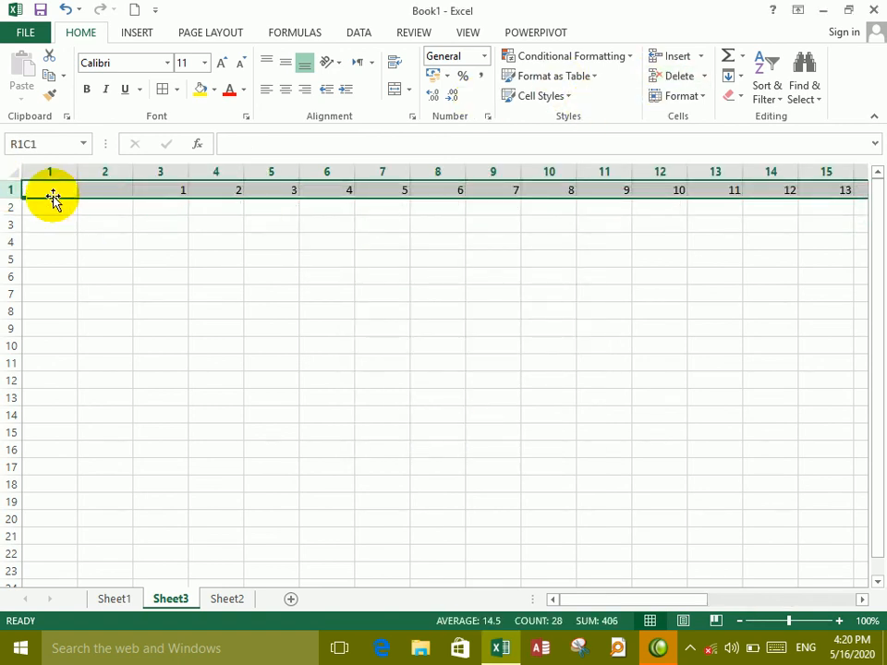
pyautogui.click(53, 193)
pyautogui.write('Na')
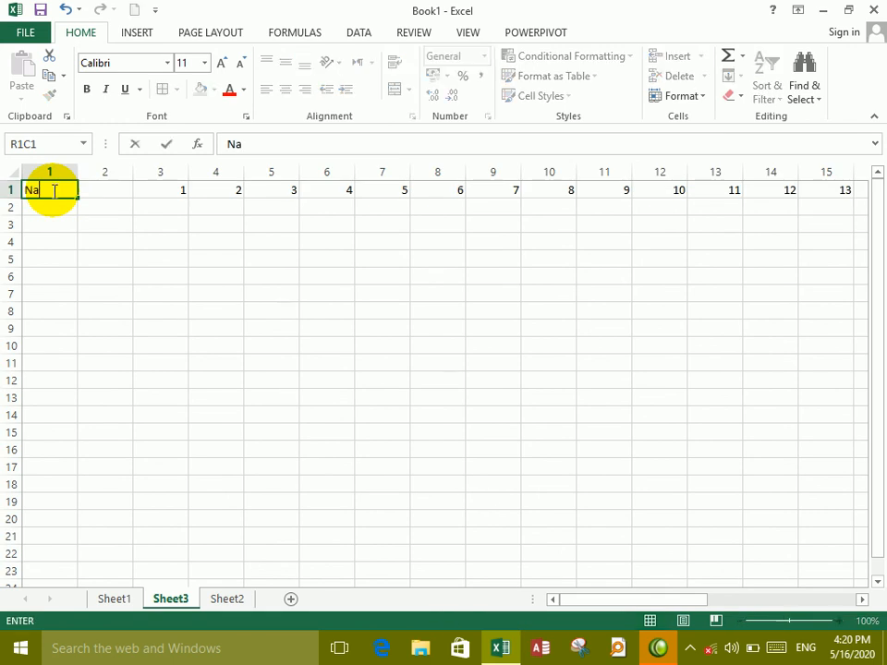
pyautogui.write('me')
pyautogui.press('Tab')
pyautogui.write('F')
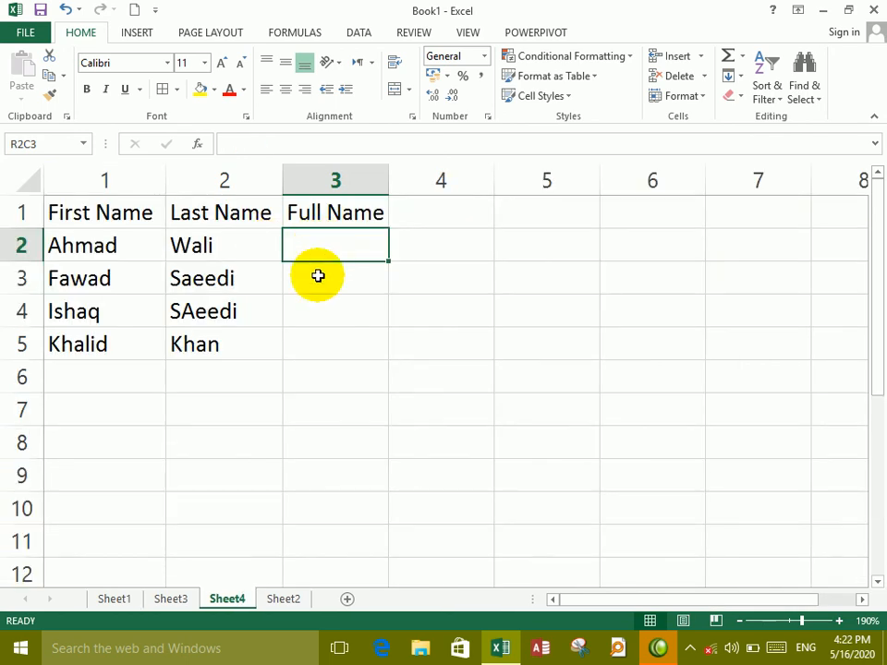
# Enter the first person's full name in R2C3 on Sheet4 and autofit the width of column 3.
pyautogui.write('Ahmad Wali')
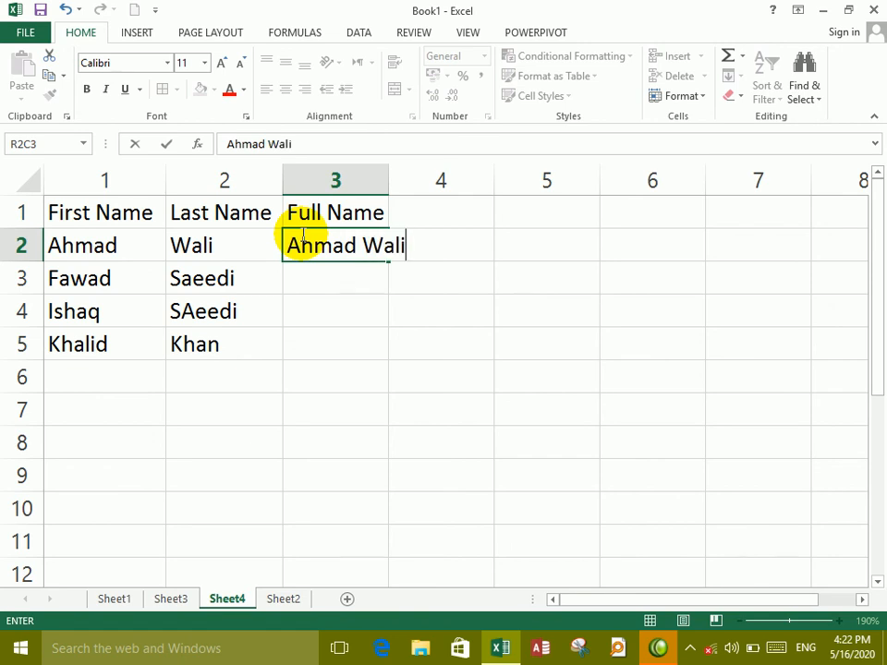
pyautogui.doubleClick(391, 181)
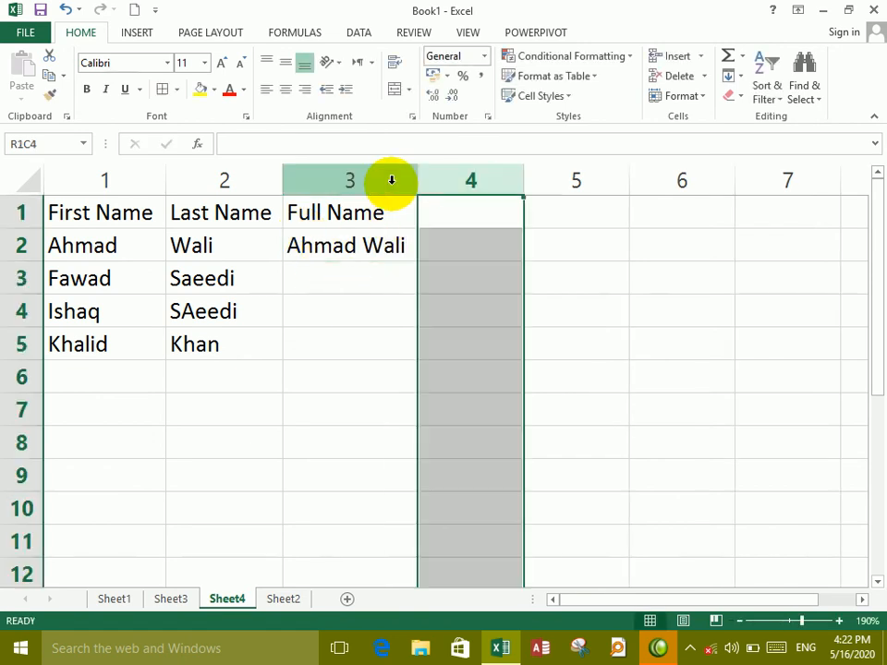
pyautogui.click(388, 180)
pyautogui.click(374, 277)
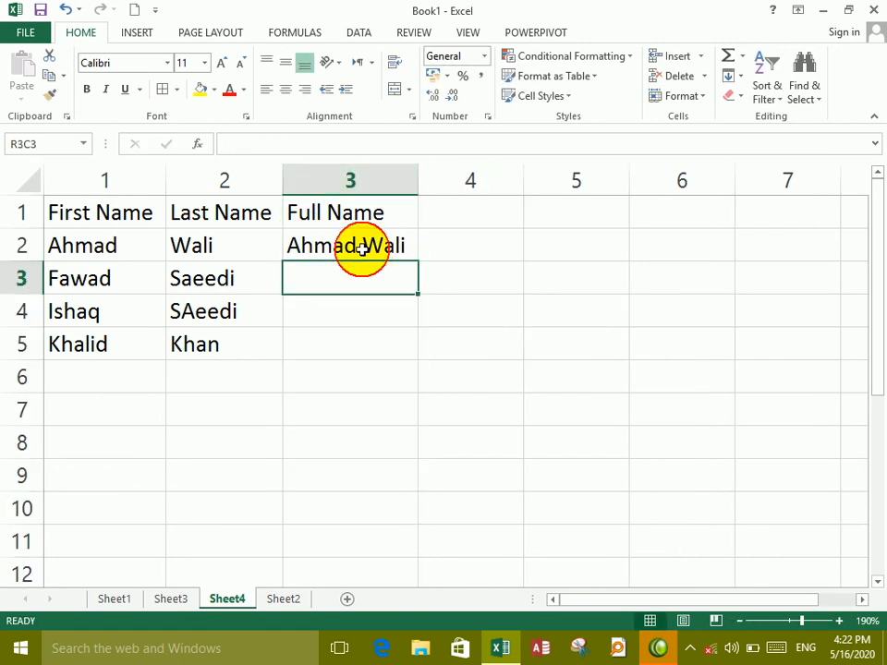
# Flash Fill the rest of the Full Name column from the example in R2C3 and check the filled cells.
pyautogui.click(362, 248)
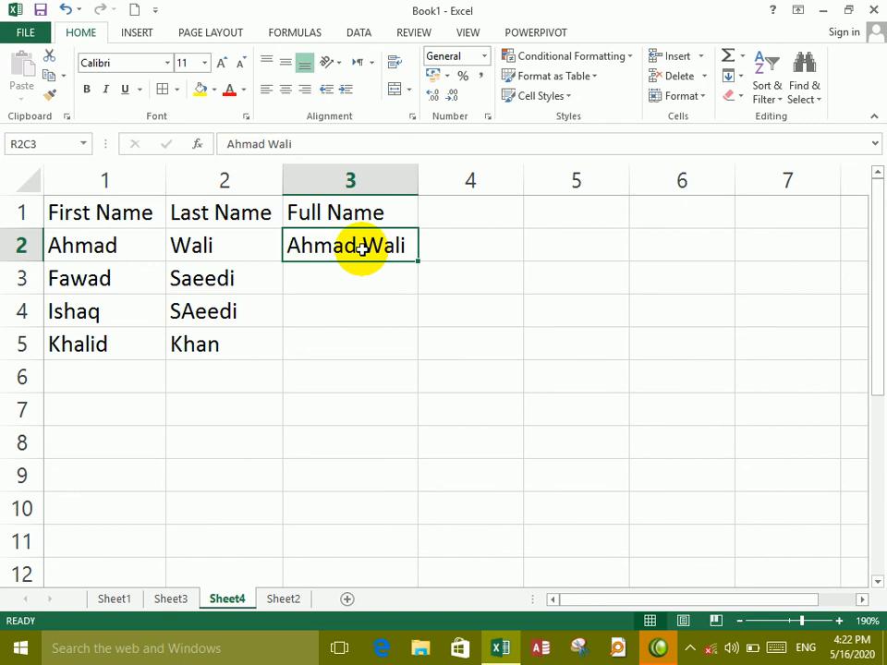
pyautogui.click(731, 80)
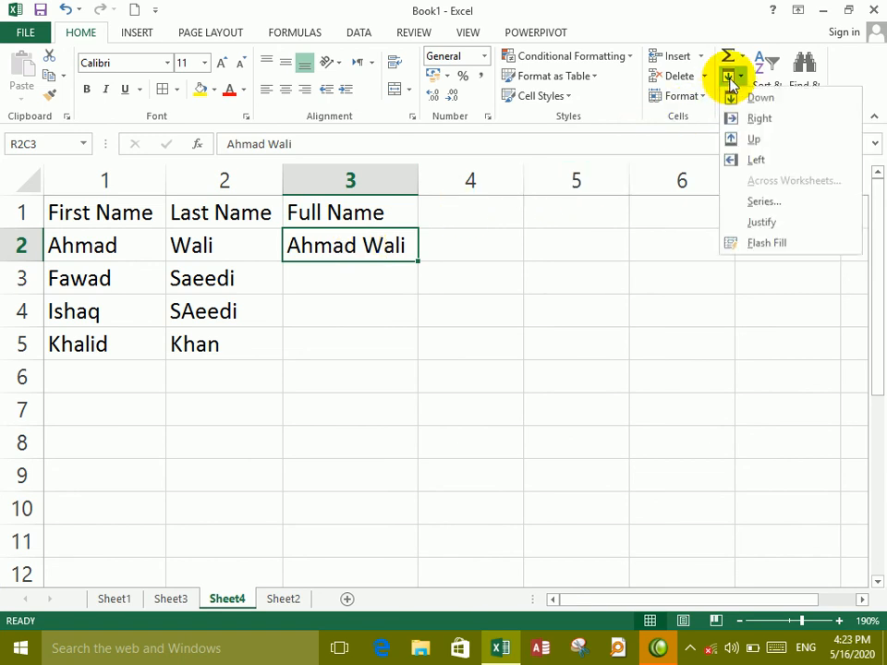
pyautogui.click(756, 245)
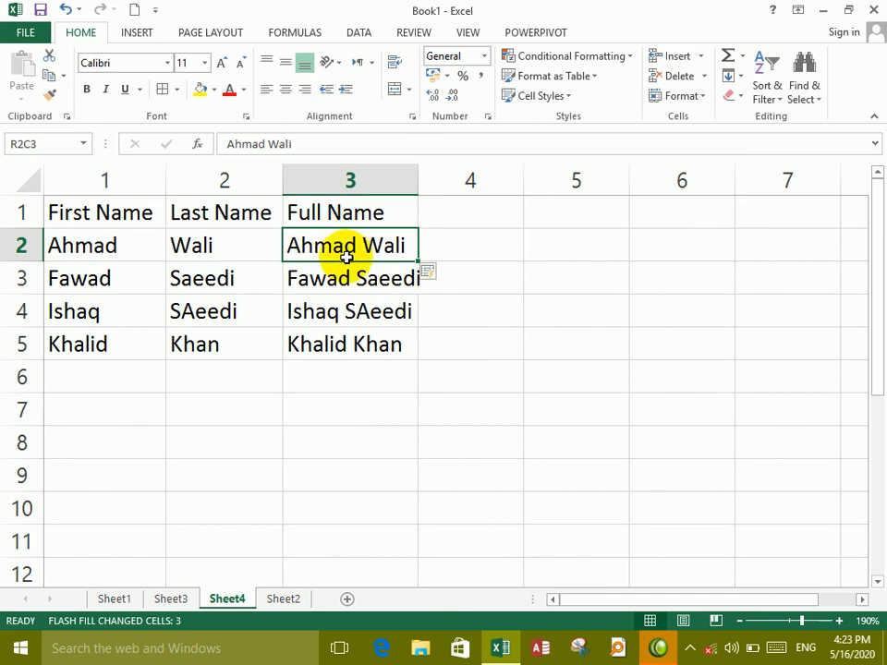
pyautogui.click(329, 279)
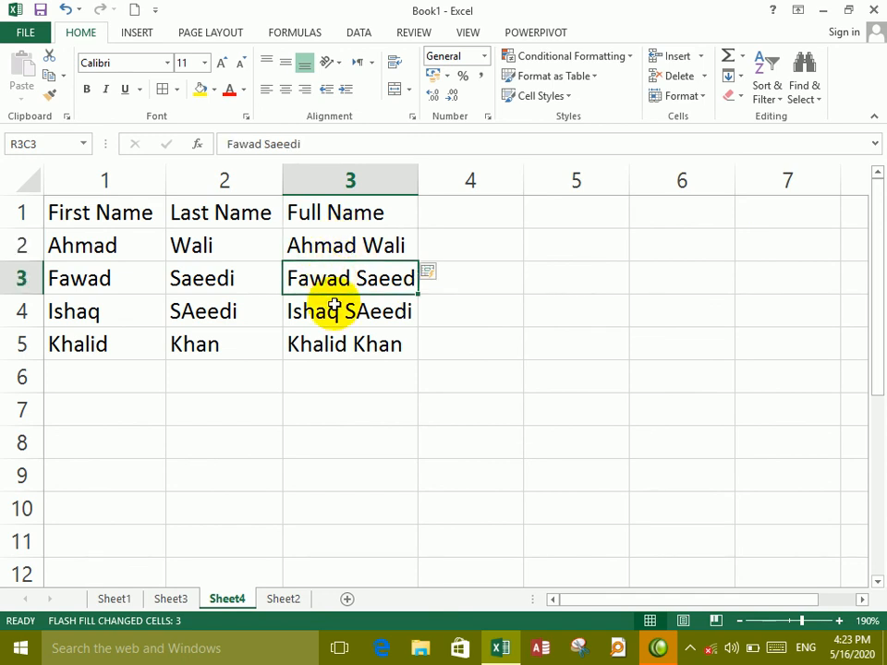
pyautogui.click(334, 307)
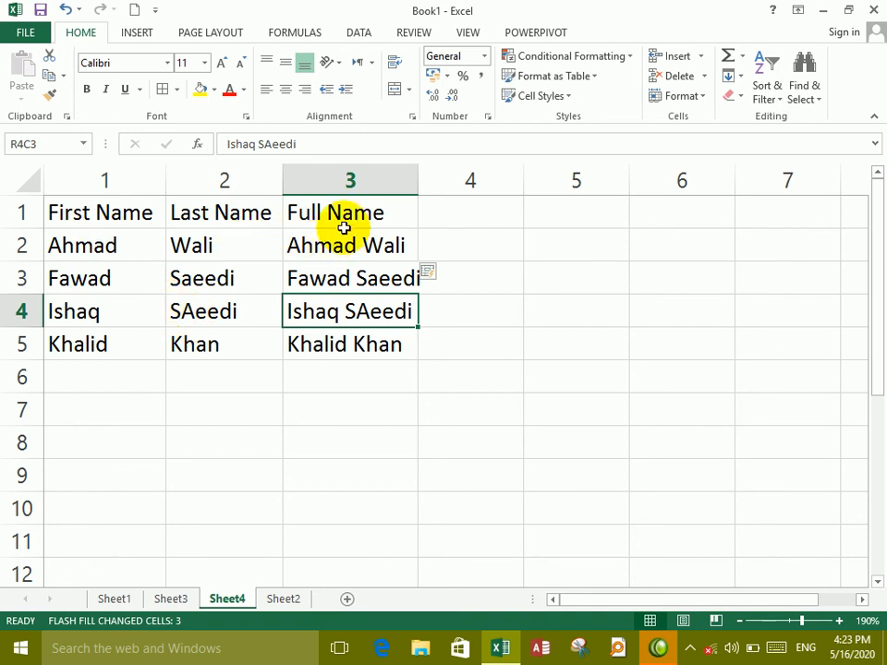
pyautogui.click(734, 76)
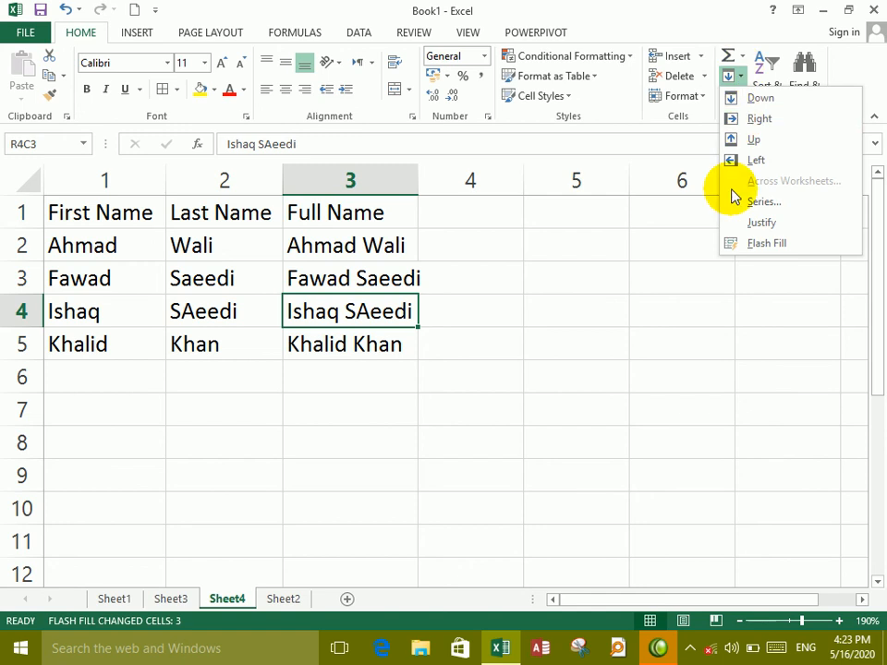
pyautogui.click(670, 220)
pyautogui.click(735, 76)
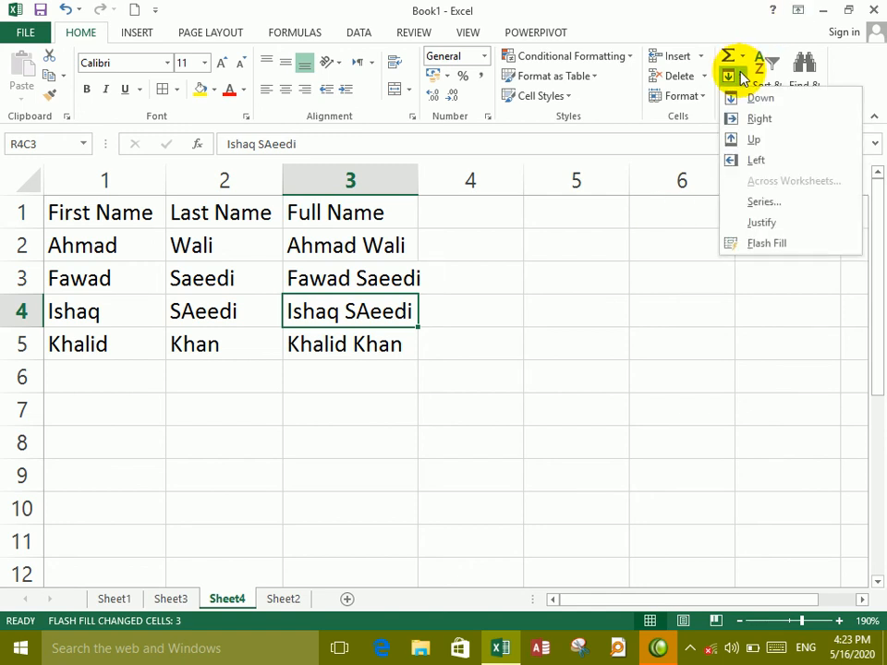